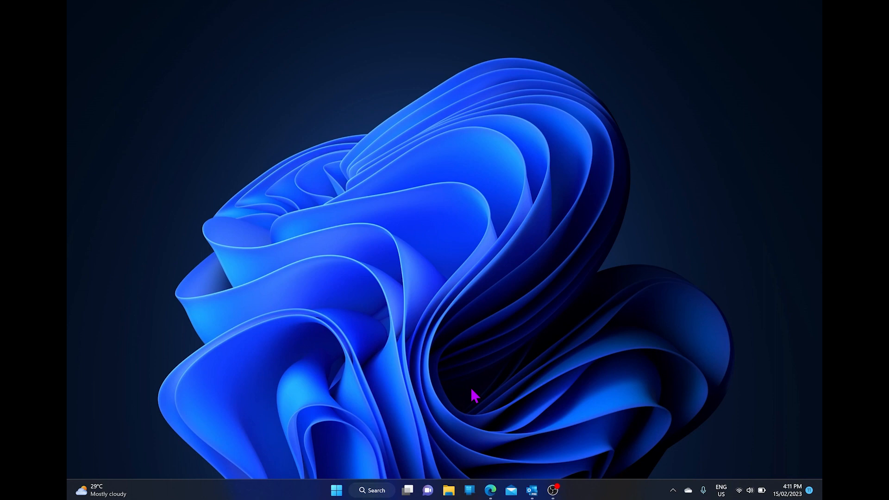
Open the Start menu's All apps list and scroll down to OneNote under O
left_click(337, 491)
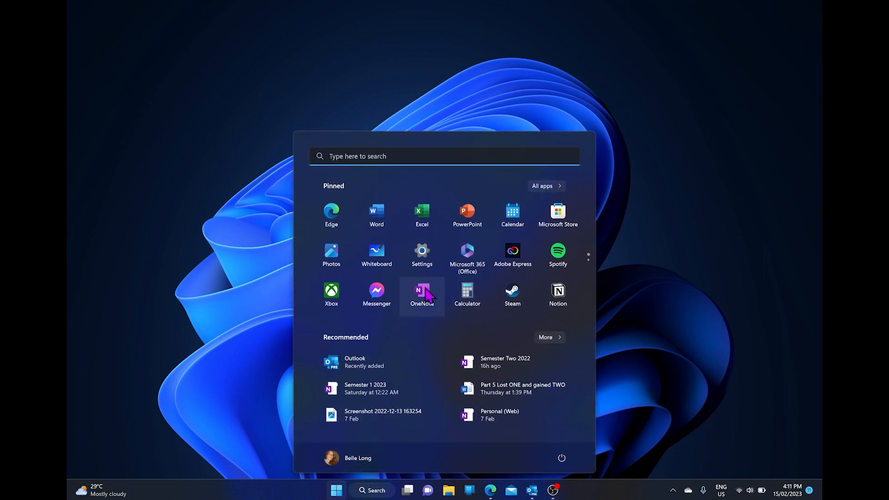
left_click(546, 187)
scroll(418, 330, "down", 3)
scroll(418, 329, "down", 15)
scroll(417, 328, "up", 2)
scroll(417, 328, "down", 5)
scroll(417, 328, "down", 3)
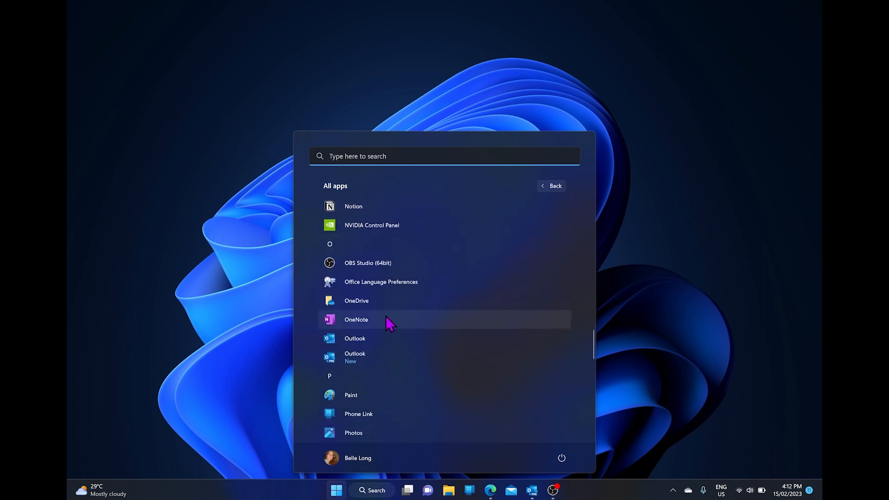
scroll(387, 317, "up", 5)
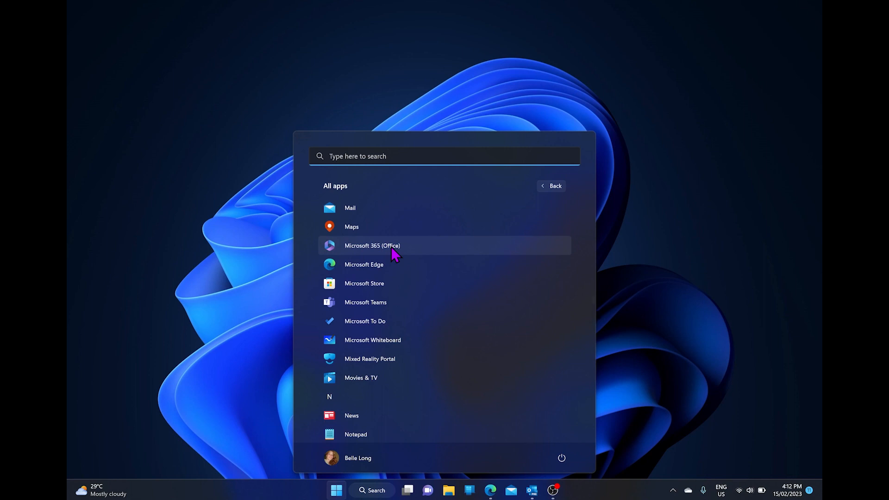
scroll(391, 246, "down", 5)
scroll(391, 247, "down", 1)
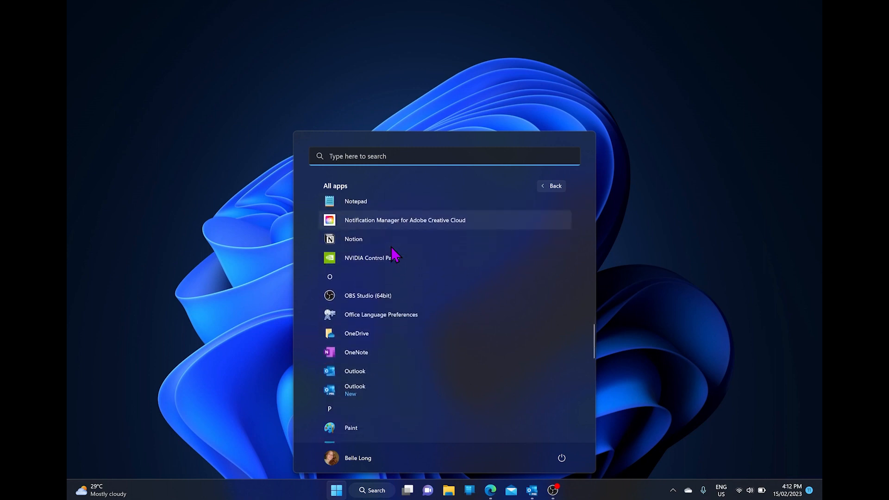
scroll(391, 246, "down", 1)
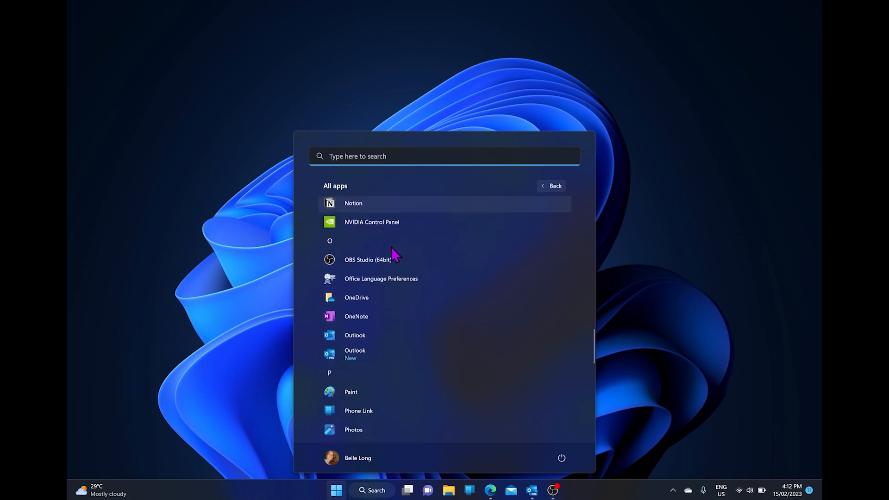
Launch OneNote and create a OneDrive - Personal notebook named 'Tutorial', declining to share it
left_click(376, 312)
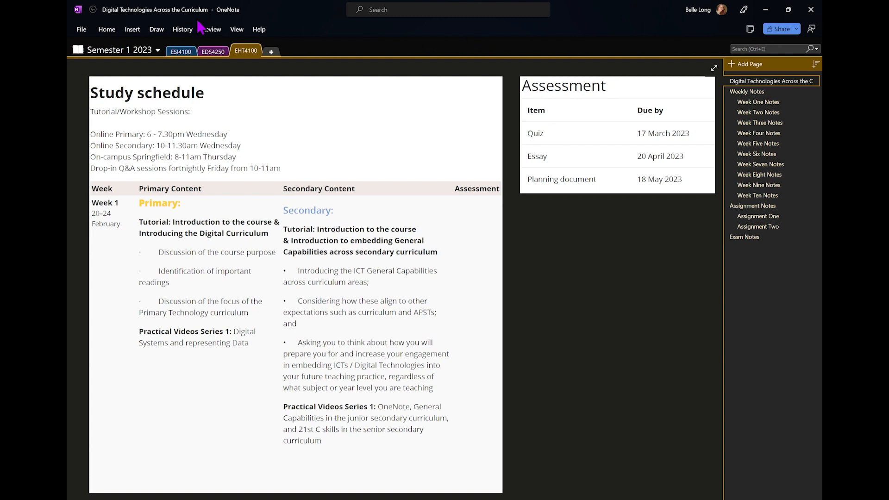
left_click(80, 29)
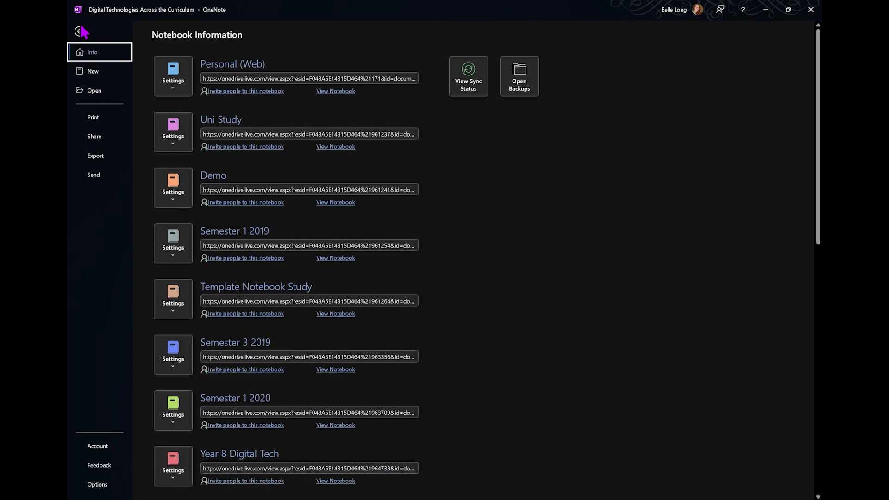
left_click(100, 75)
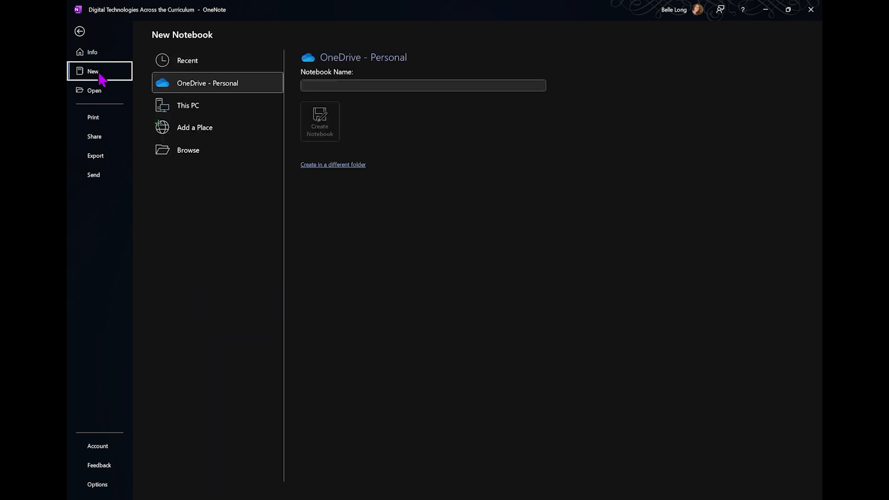
left_click(338, 85)
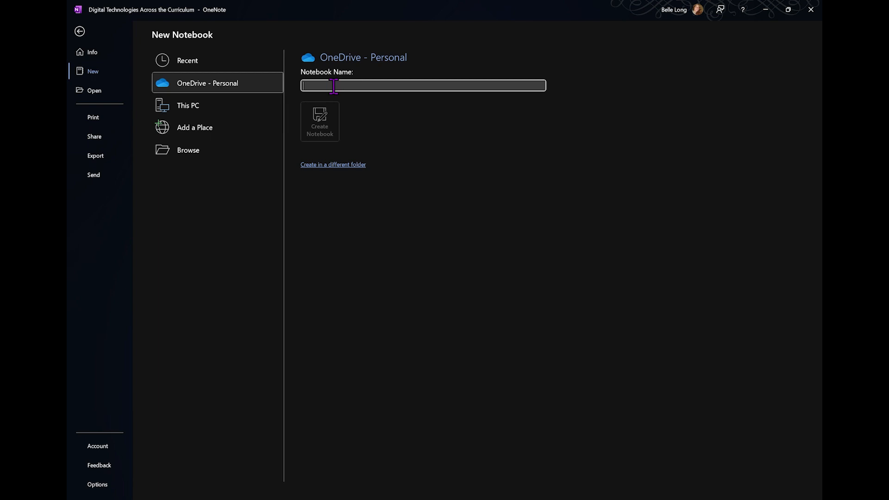
type("Tutorial")
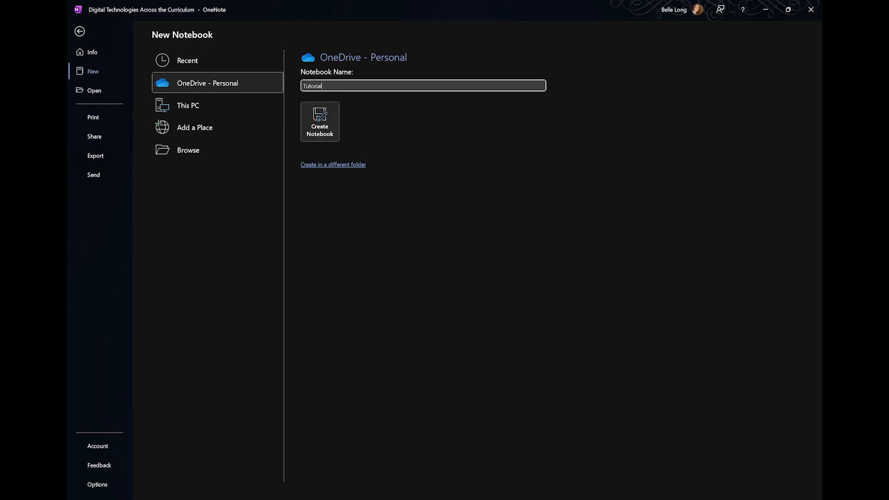
left_click(324, 113)
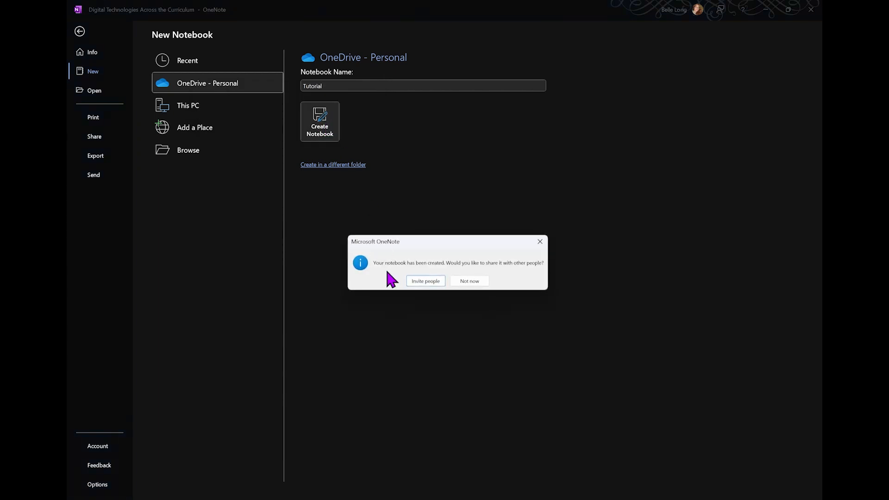
left_click(463, 283)
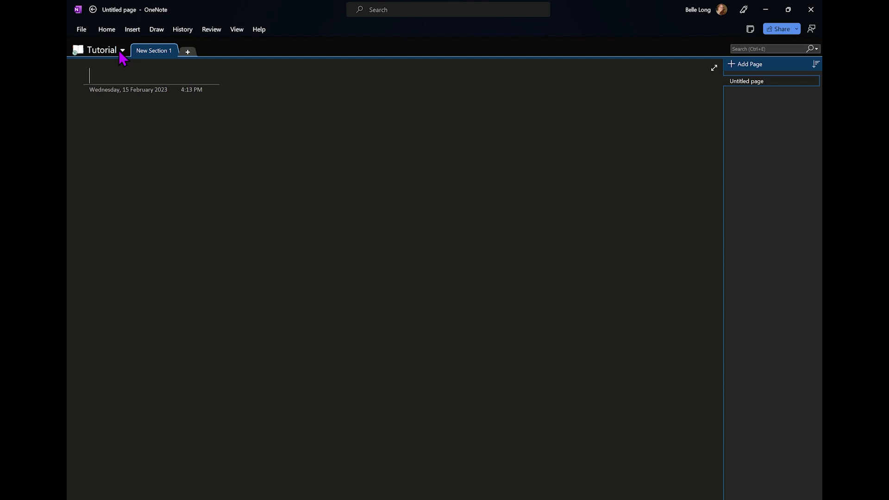
Rename New Section 1 to 'Shopping Lists'
right_click(163, 59)
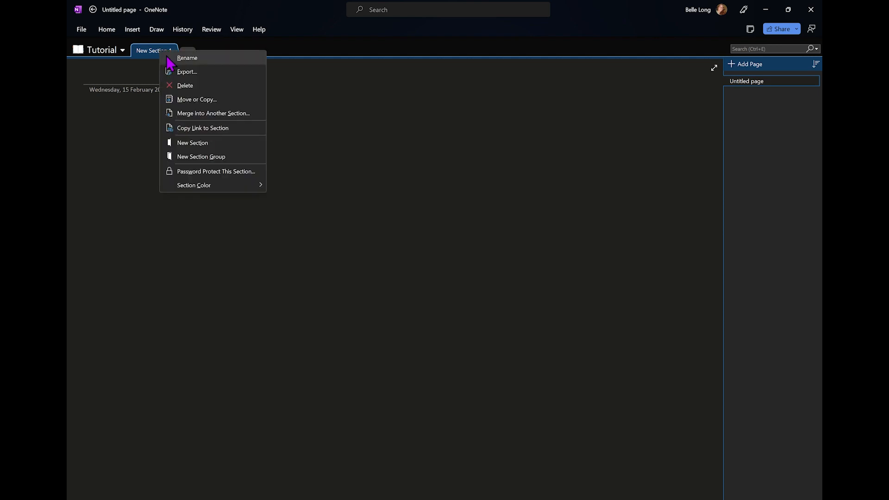
left_click(184, 62)
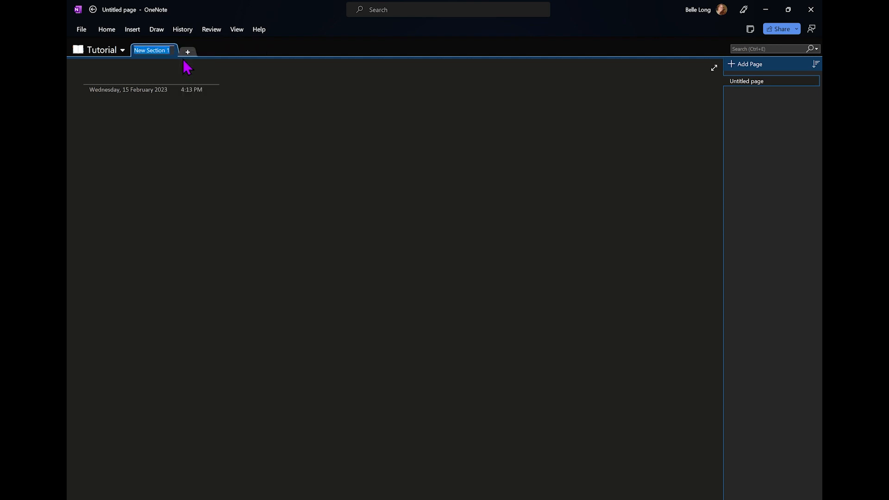
type("S")
type("Shopping Lists")
Add two new sections named 'Things to do' and 'Passwords'
left_click(188, 52)
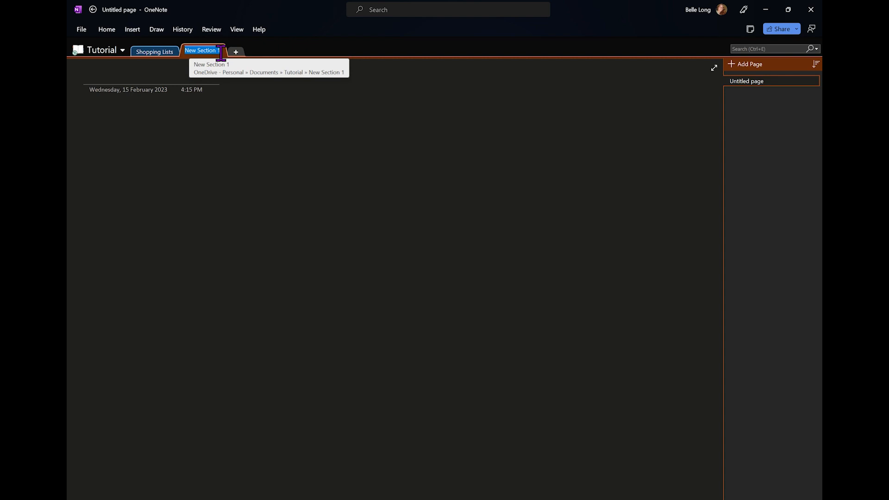
type("Things to do")
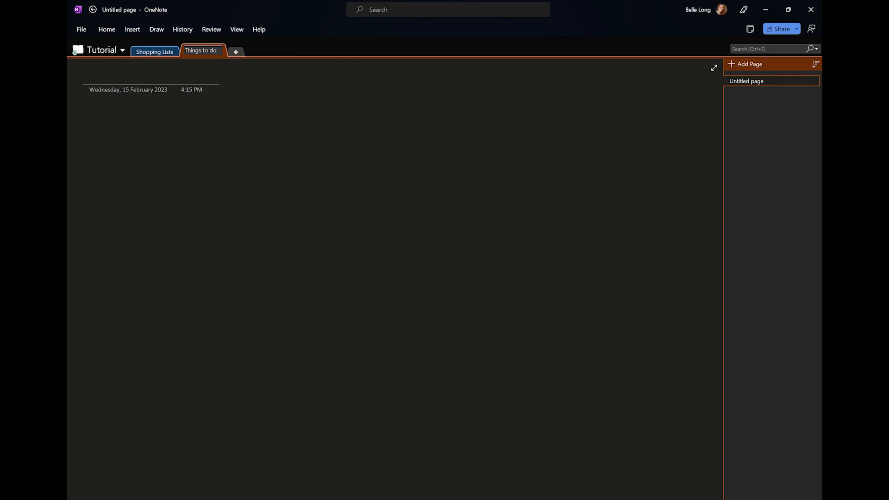
left_click(237, 52)
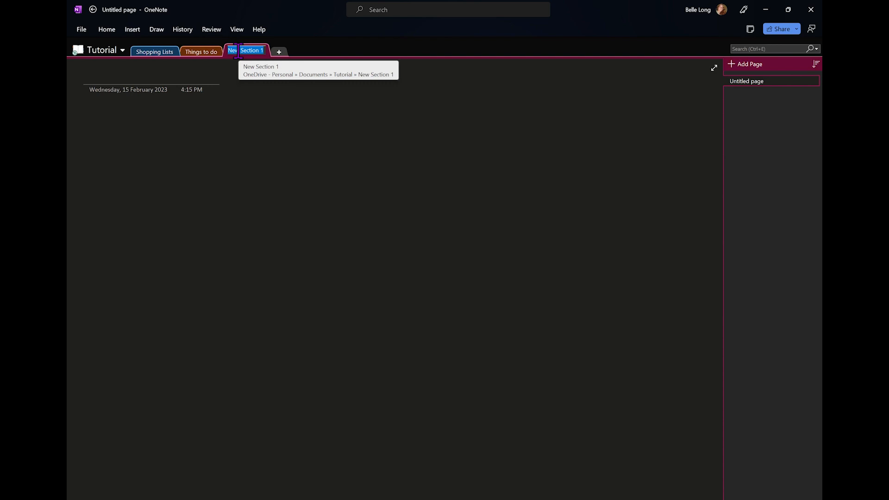
type("Passwords")
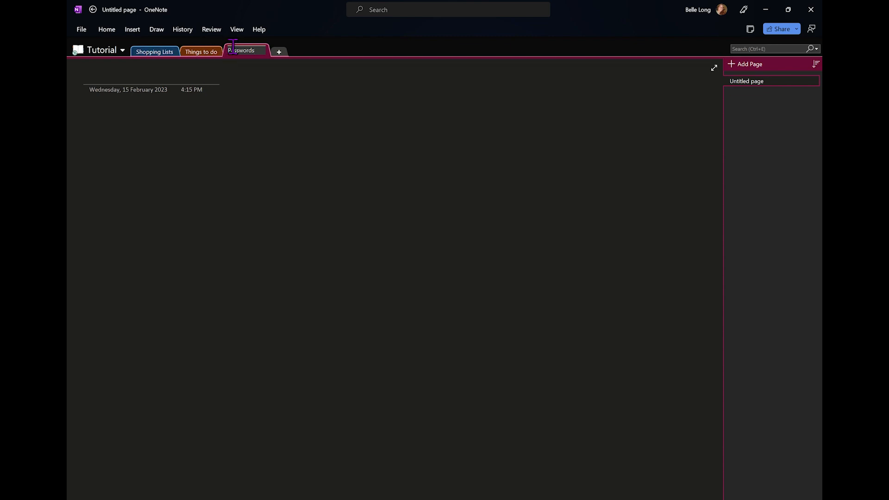
Colour Shopping Lists tan and Things to do yellow, then return to Shopping Lists
right_click(168, 59)
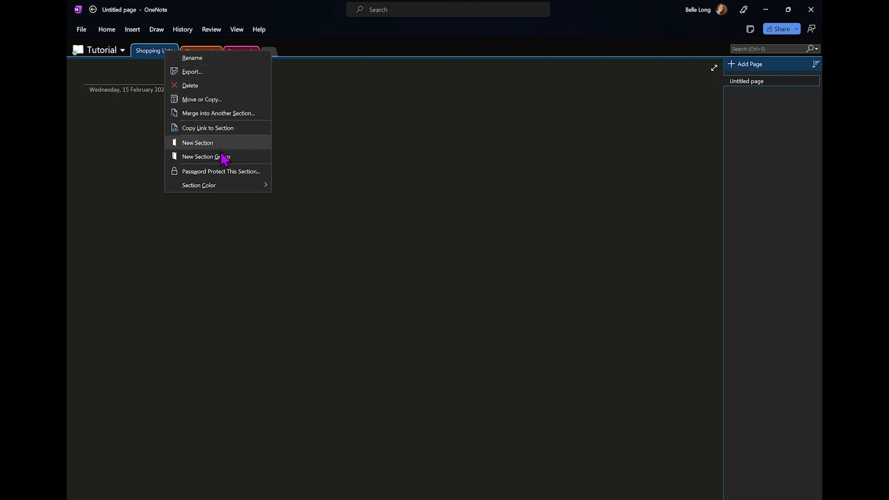
mouse_move(234, 190)
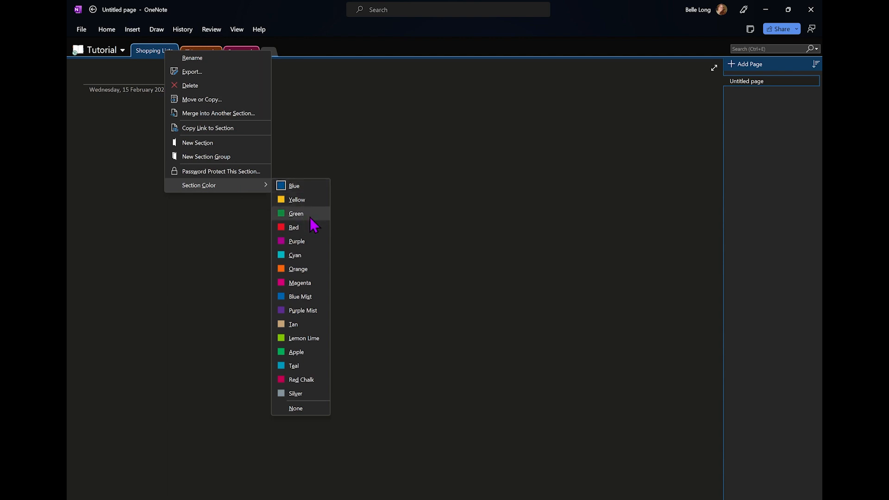
left_click(306, 324)
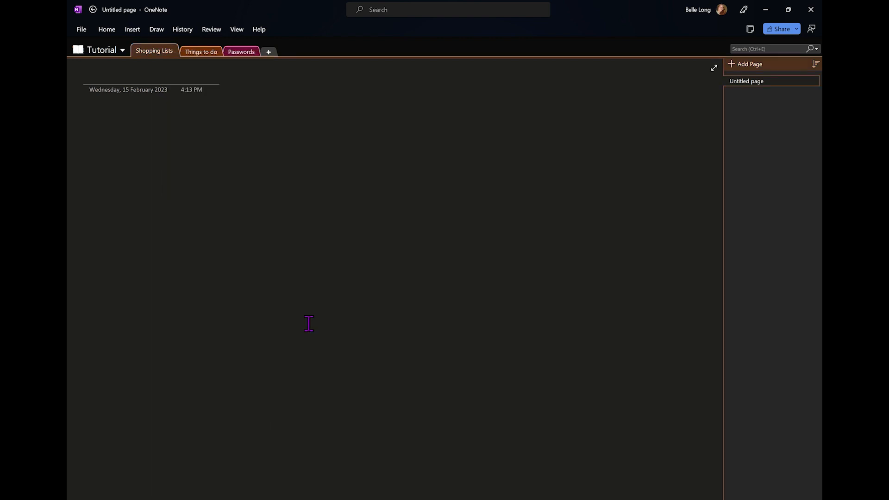
right_click(206, 54)
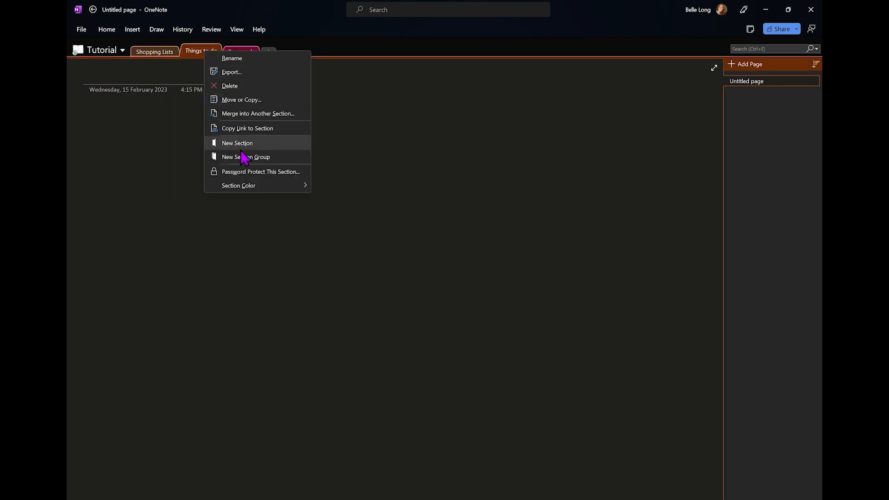
mouse_move(273, 190)
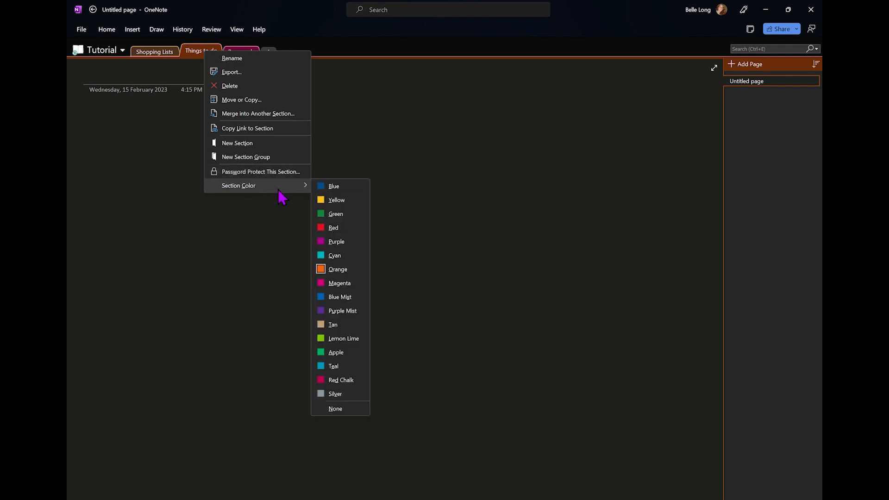
left_click(340, 199)
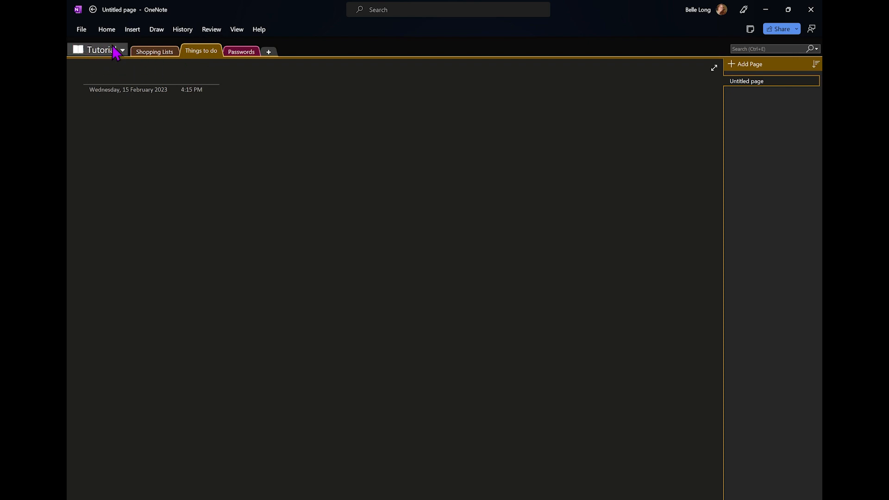
left_click(164, 52)
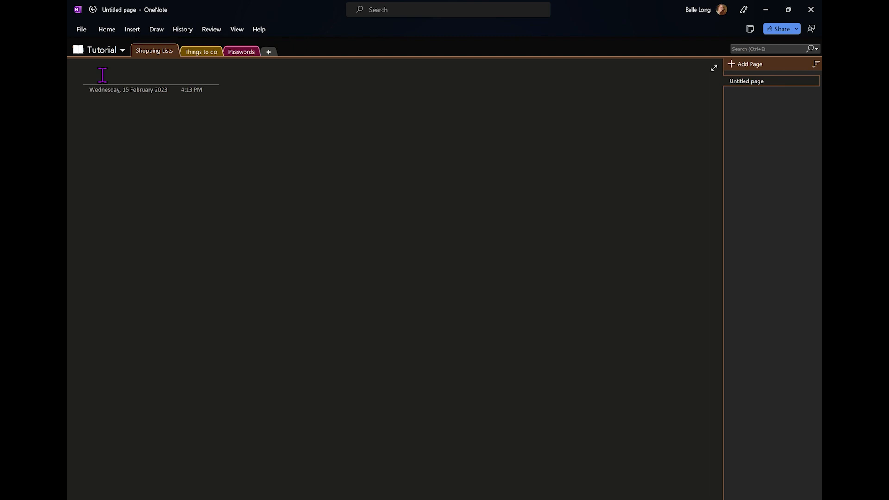
Title the page 'Monday's Shopping List 13th of February.', correcting the Februray typo
type("Monday's Shopping List")
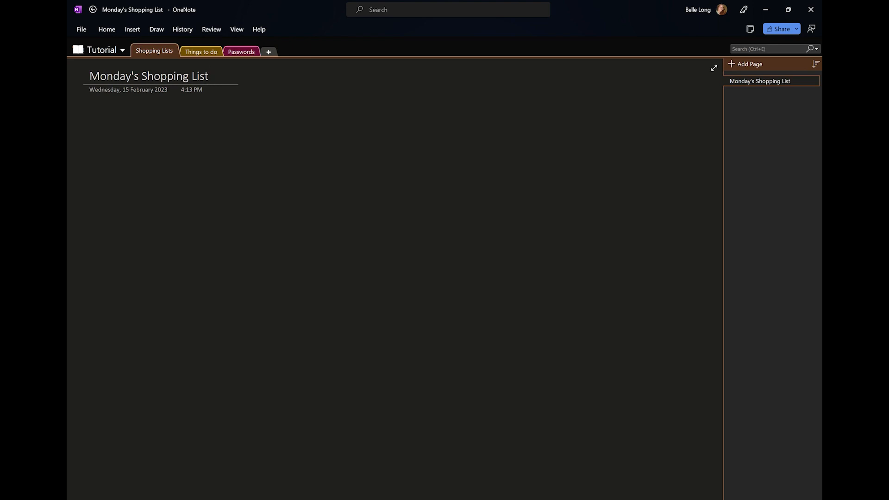
type(" 13th of ")
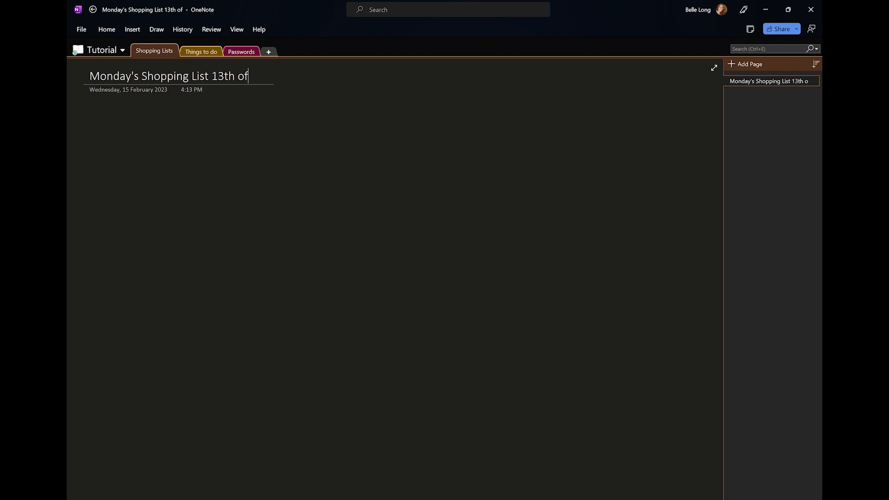
type("Febru")
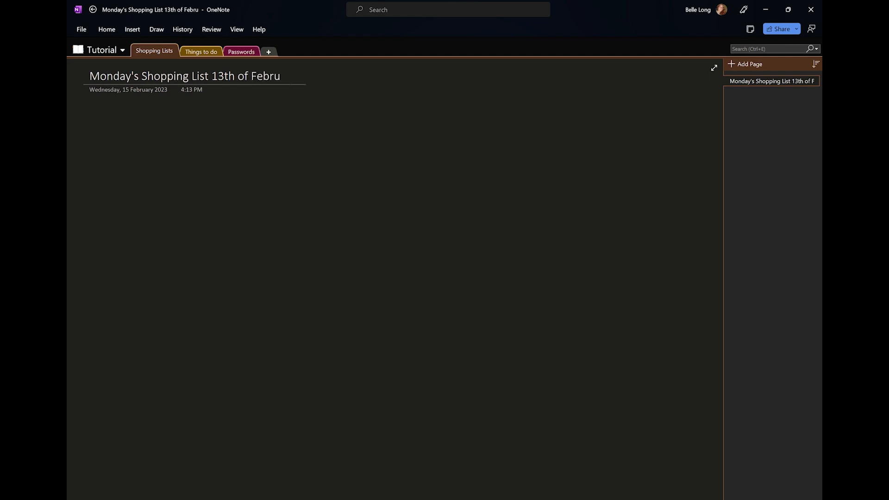
type("ray.")
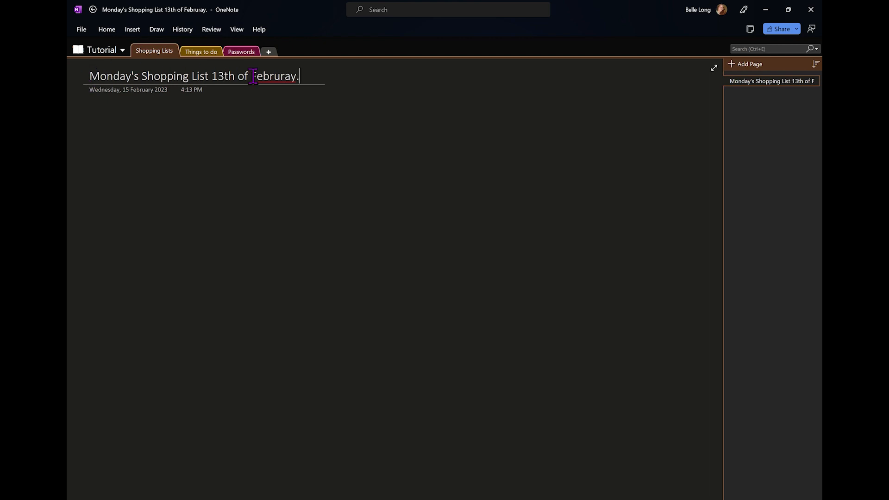
right_click(273, 81)
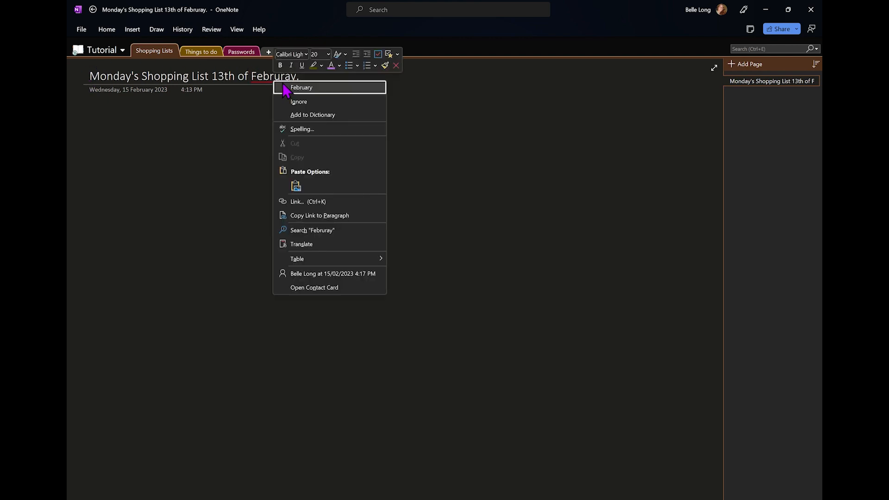
left_click(286, 88)
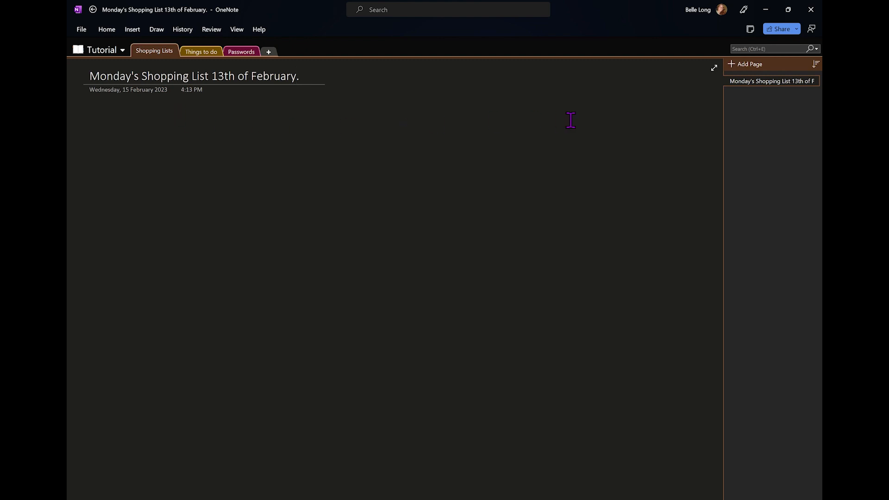
Add a new page titled 'Family Dinner' to the Shopping Lists section
left_click(741, 68)
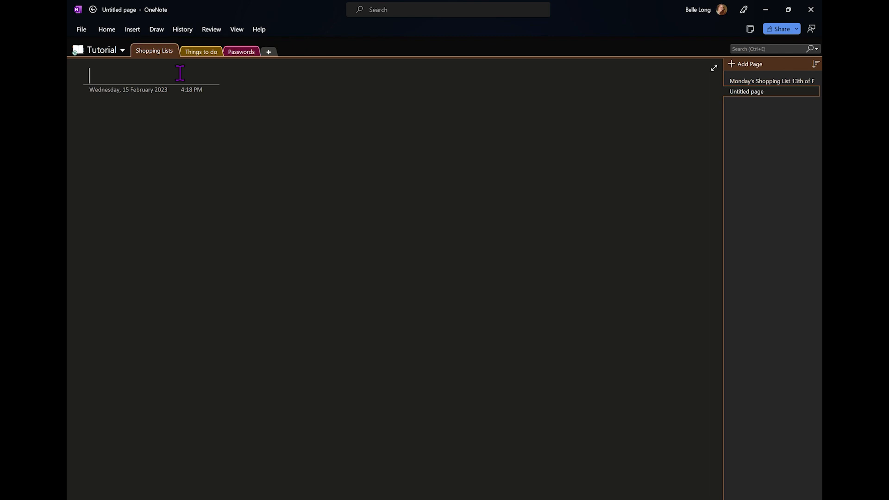
type("Family Dinner")
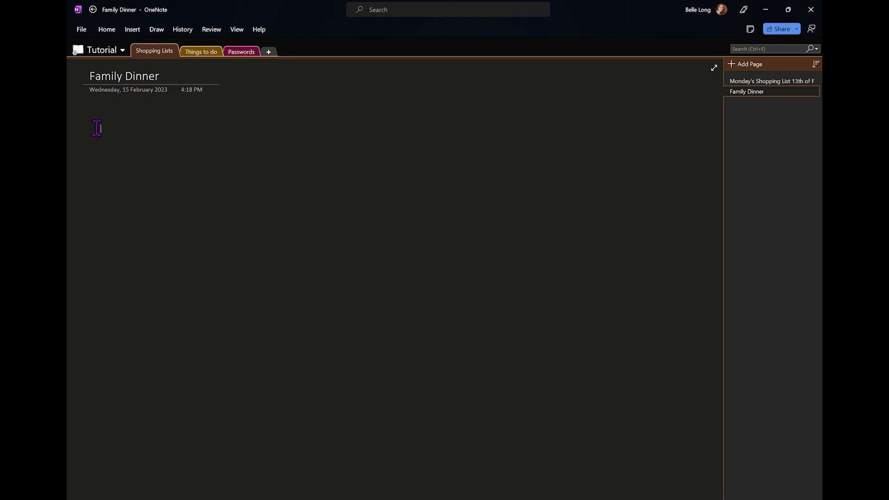
left_click(406, 167)
left_click(518, 143)
left_click(540, 284)
left_click(314, 333)
left_click(158, 319)
left_click(104, 141)
Start the dinner menu below the title with 'Pork Roast', then begin 'Mashed Potato'
left_click(103, 142)
type("Pork Roast")
key("Return")
type("Mashe")
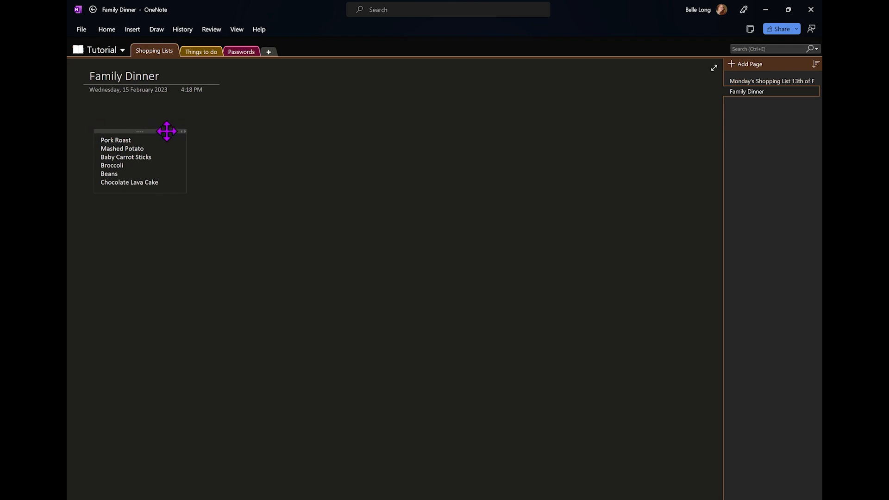
Drag the Family Dinner list from the left edge toward the page centre
left_click_drag(166, 131, 326, 132)
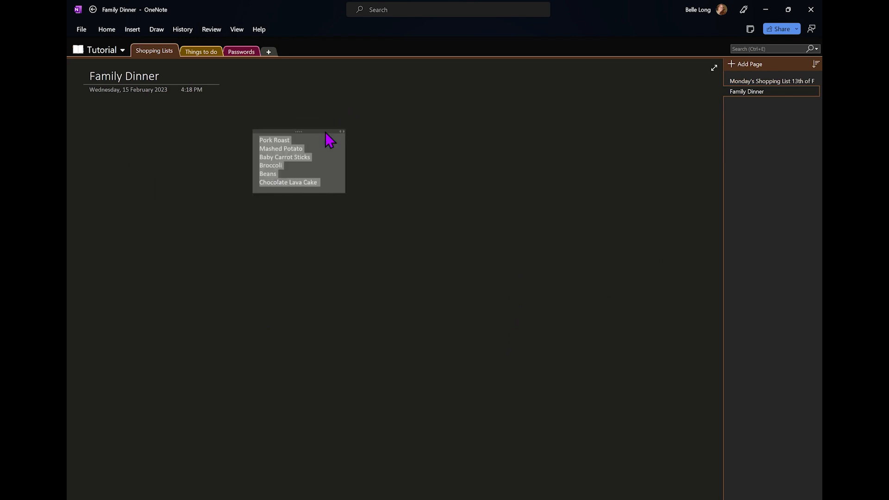
left_click(310, 291)
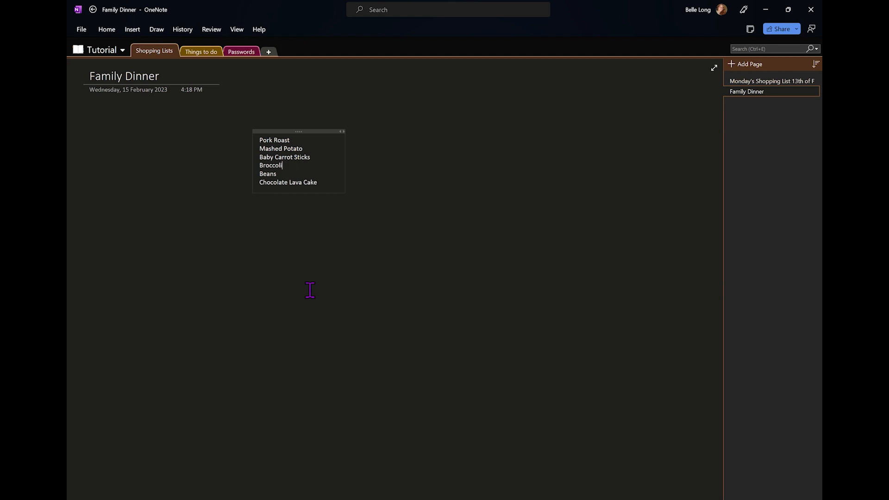
scroll(310, 290, "down", 5)
scroll(310, 291, "up", 3)
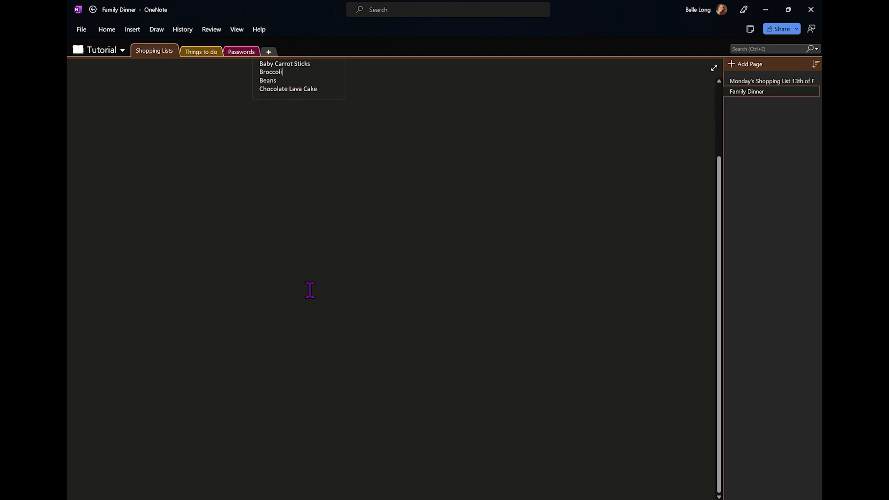
scroll(309, 290, "down", 1)
scroll(310, 290, "up", 4)
scroll(310, 291, "down", 1)
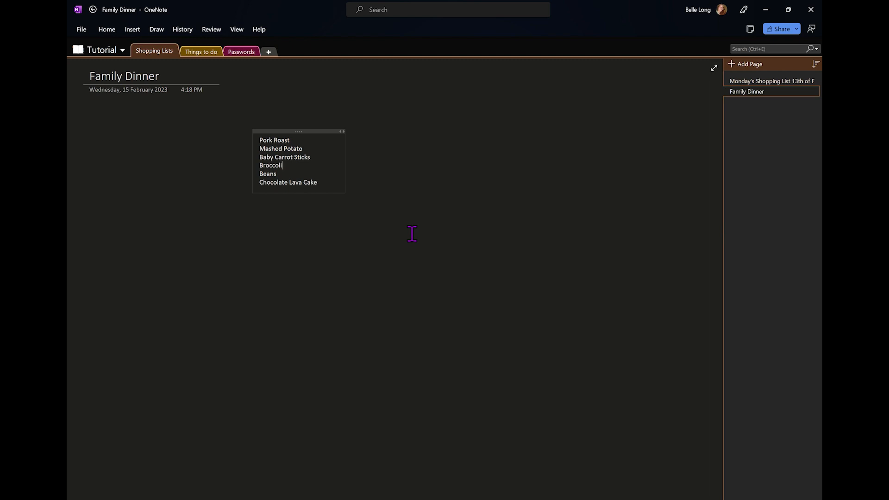
left_click_drag(323, 182, 262, 147)
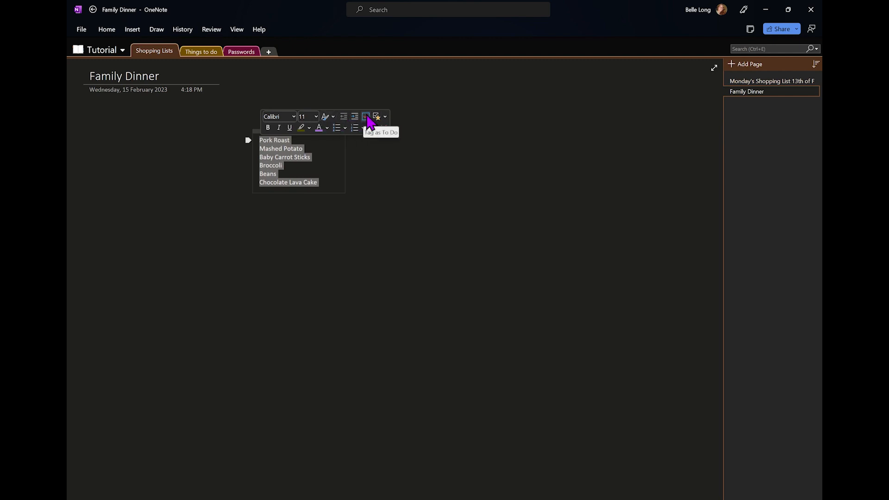
Format the dinner items as a bulleted list in orange-red, size 22 text
left_click(366, 116)
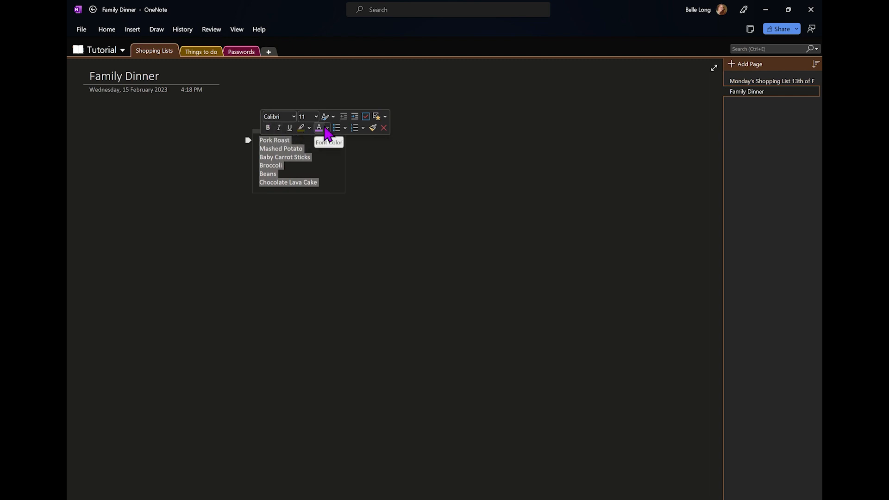
left_click(336, 129)
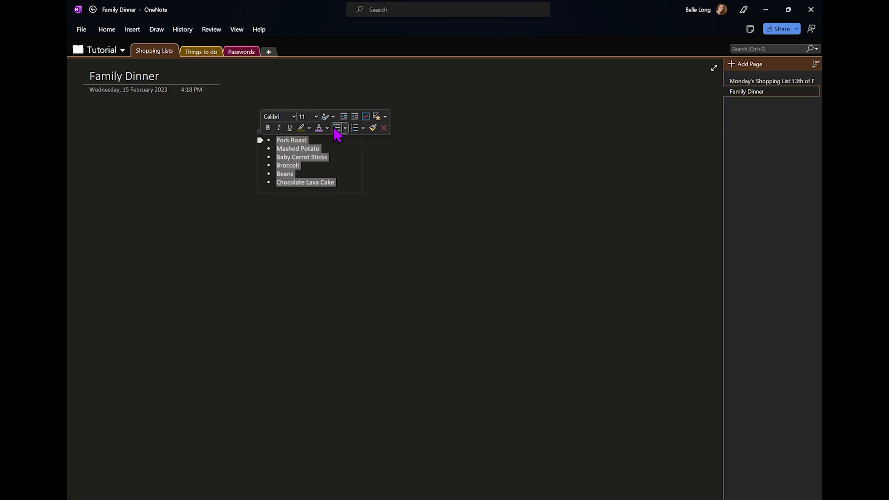
left_click(327, 129)
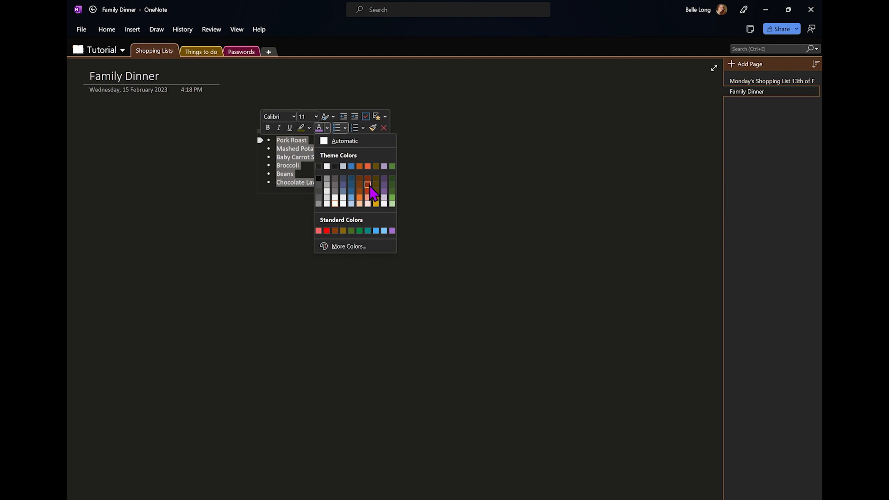
left_click(368, 185)
left_click(316, 118)
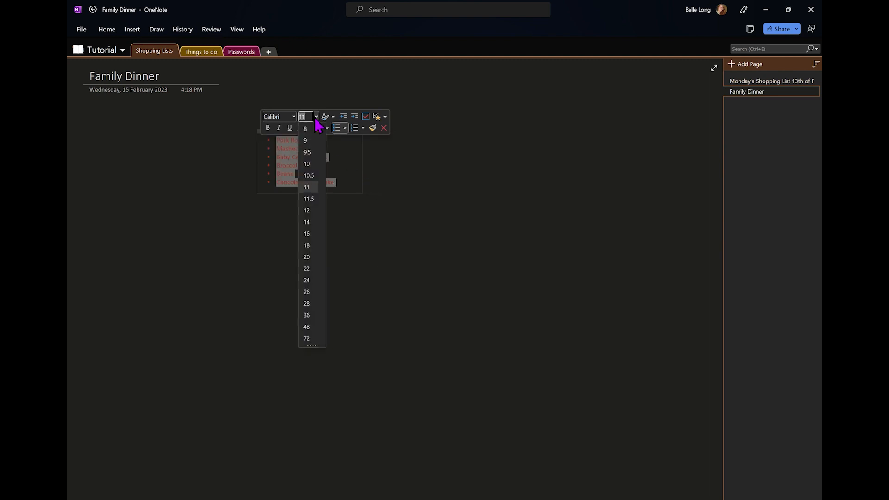
left_click(316, 268)
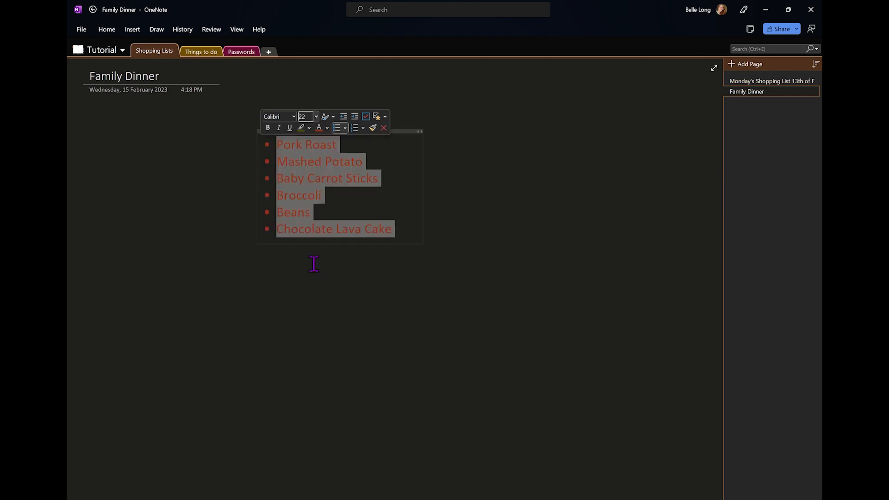
left_click(461, 155)
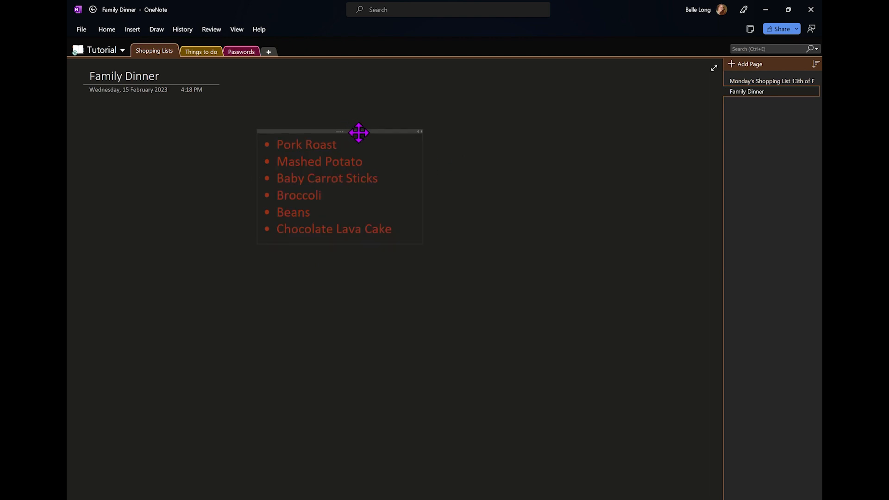
Move the dinner list to the left and add to-do checkboxes to every item
left_click_drag(359, 133, 201, 156)
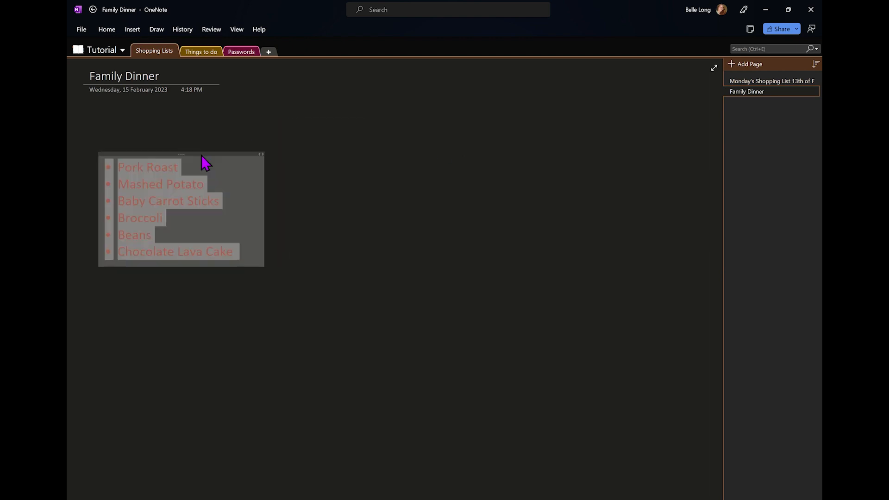
left_click(218, 197)
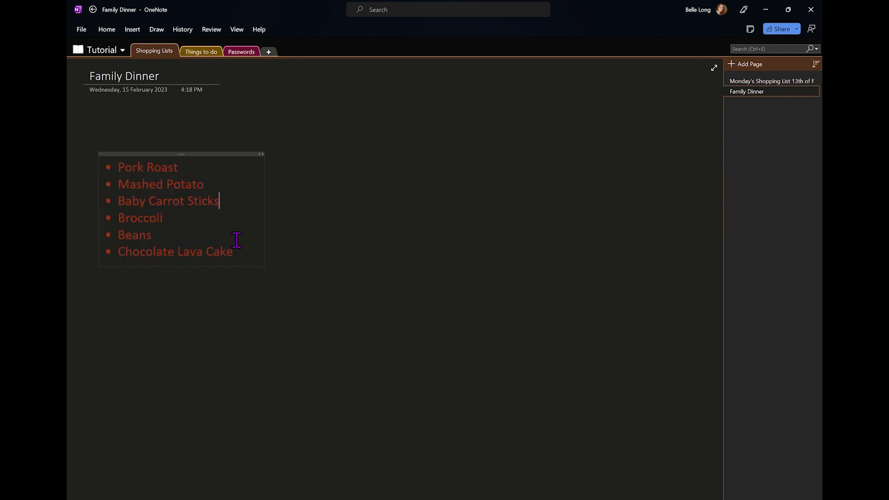
left_click_drag(235, 251, 118, 175)
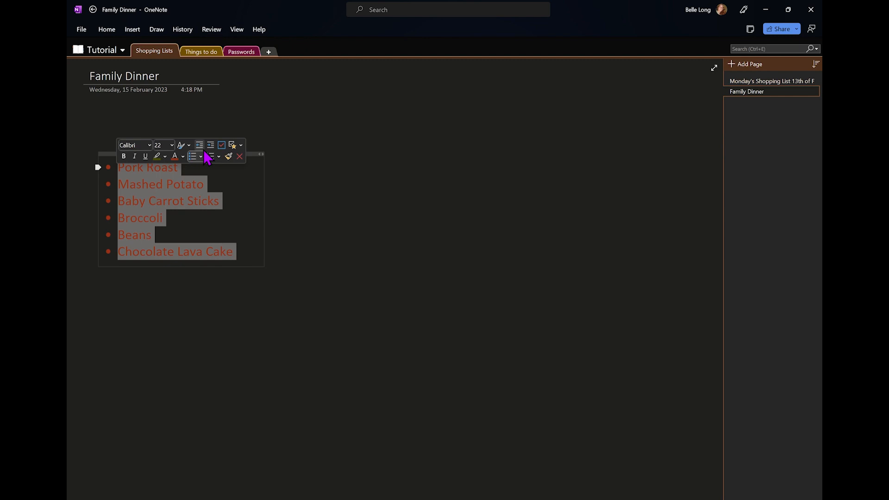
left_click(223, 146)
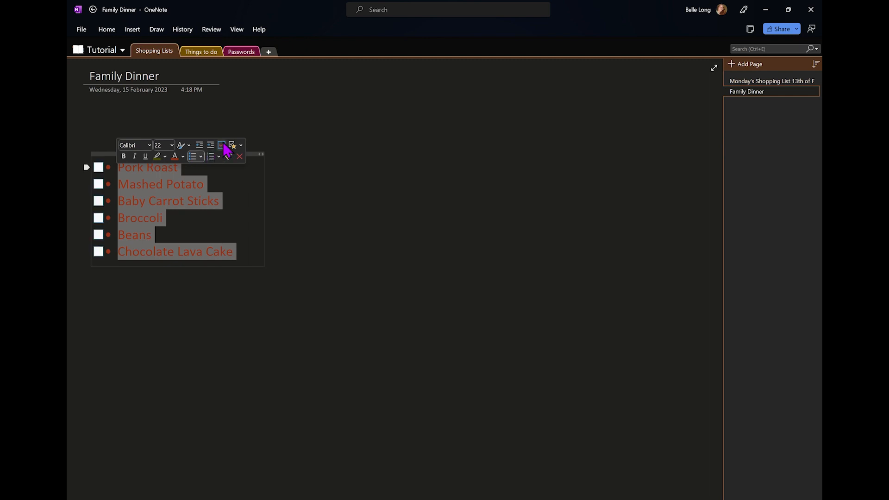
left_click(232, 209)
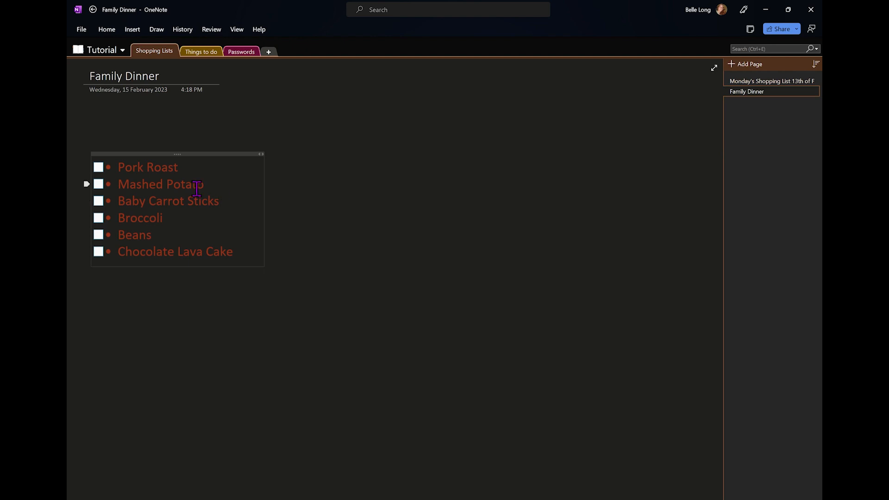
Tick off Pork Roast, Mashed Potato and Baby Carrot Sticks
left_click(98, 168)
left_click(99, 185)
left_click(98, 201)
left_click(223, 245)
left_click(252, 101)
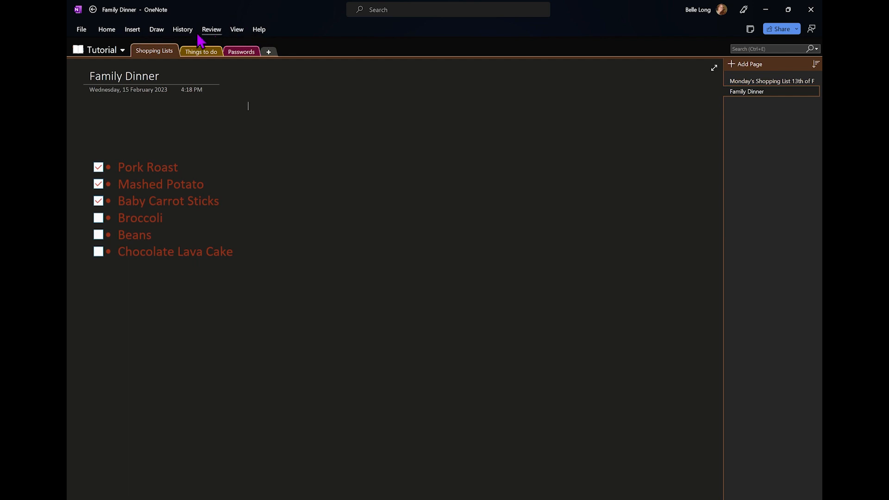
Set the Home ribbon's display option to Always show Ribbon
left_click(107, 30)
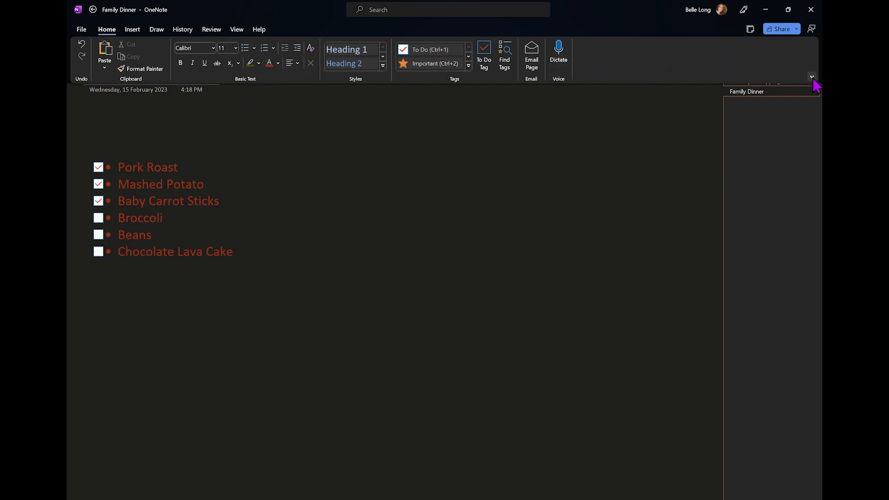
left_click(813, 78)
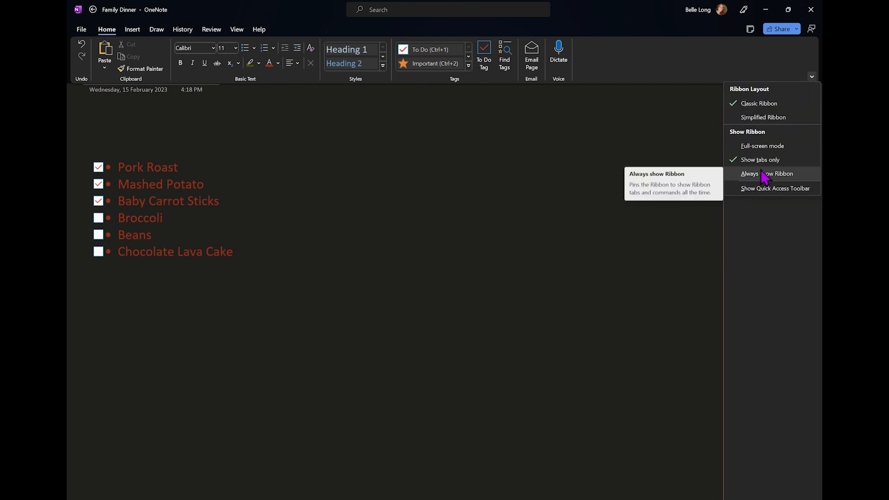
left_click(782, 176)
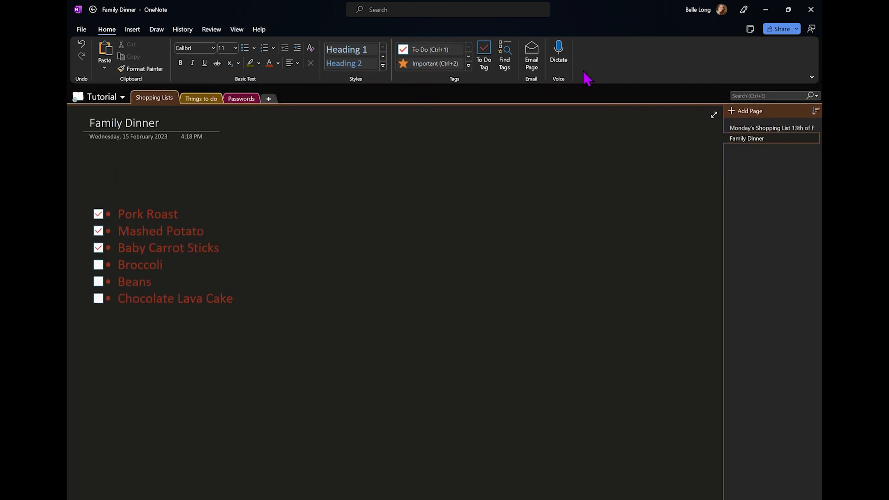
Add an Important-tagged starred note reading 'Grab dog food' beside the Family Dinner list
left_click(438, 65)
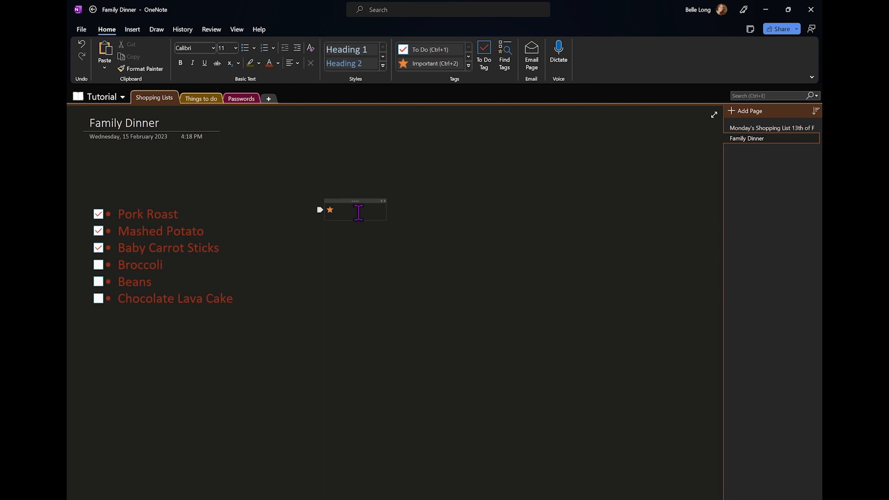
type("Grab dog food")
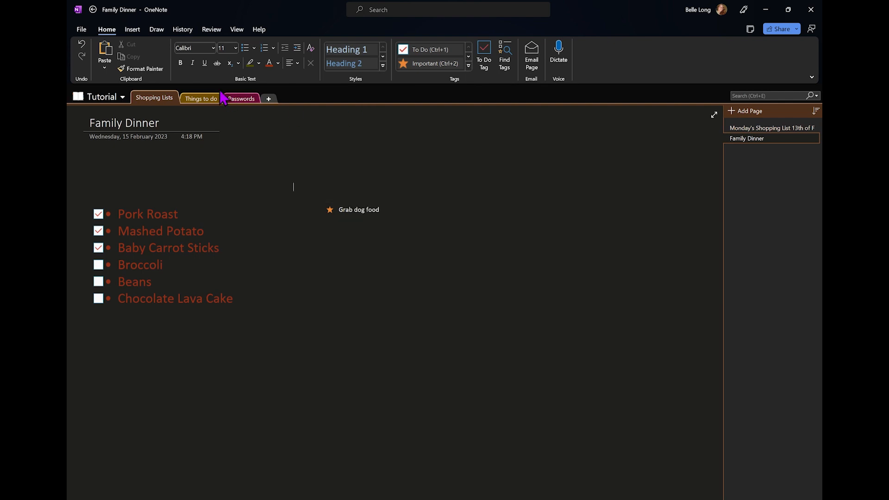
left_click(203, 98)
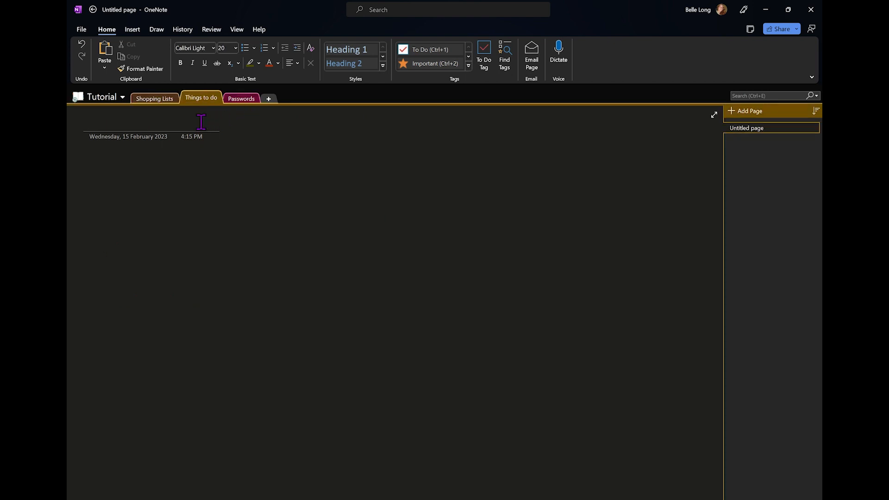
Title the Things to do page 'Chores' and move into its empty page body
type("Chores")
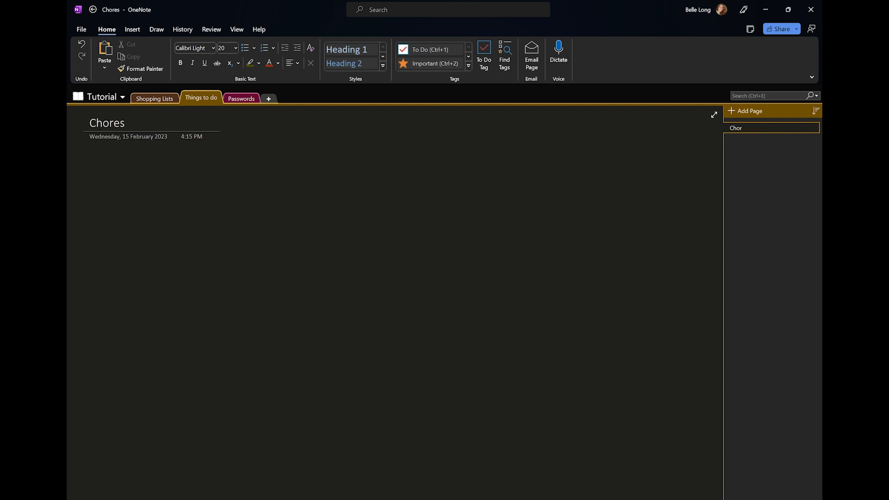
left_click(107, 173)
left_click(132, 29)
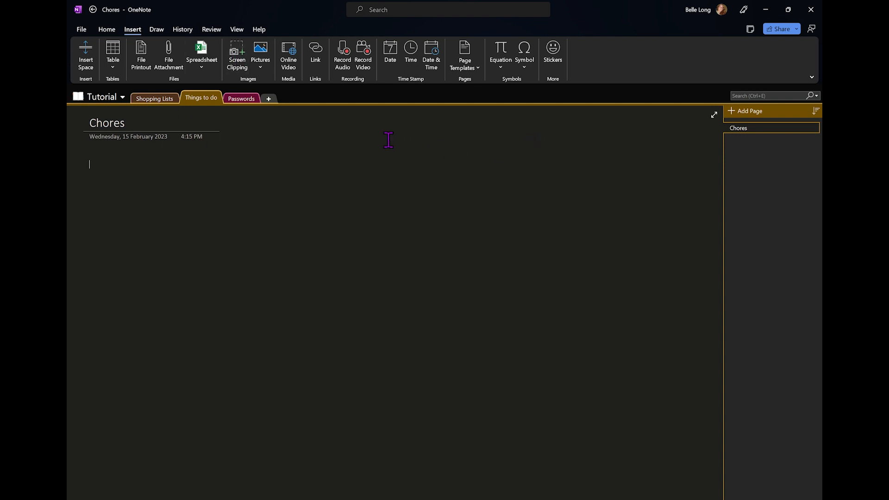
Insert an empty 8-by-6 table and drag it toward the middle of the Chores page
left_click(120, 70)
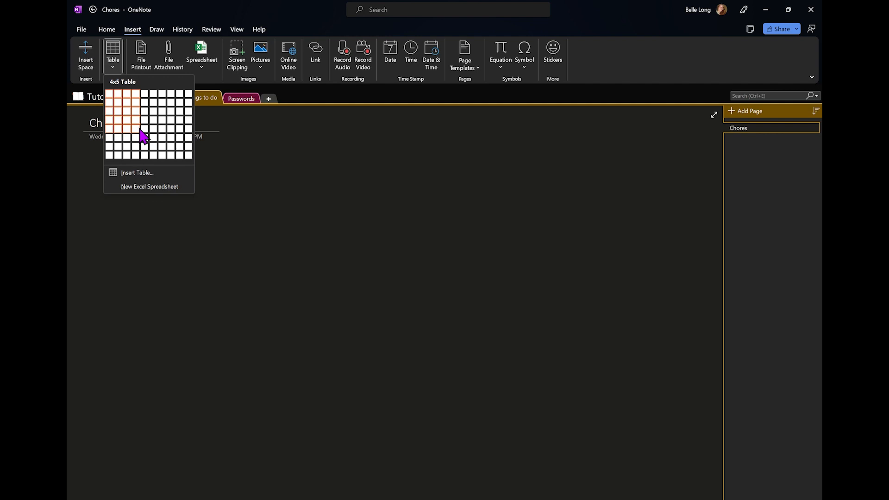
left_click(175, 135)
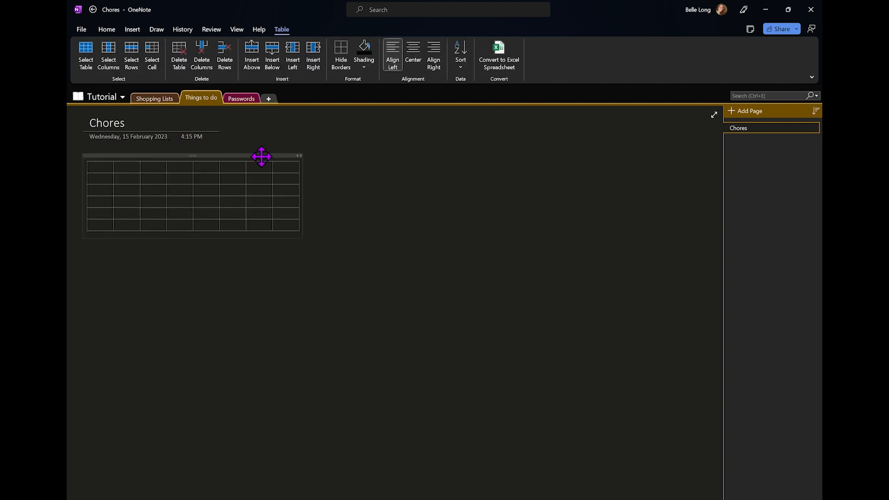
left_click_drag(261, 157, 480, 177)
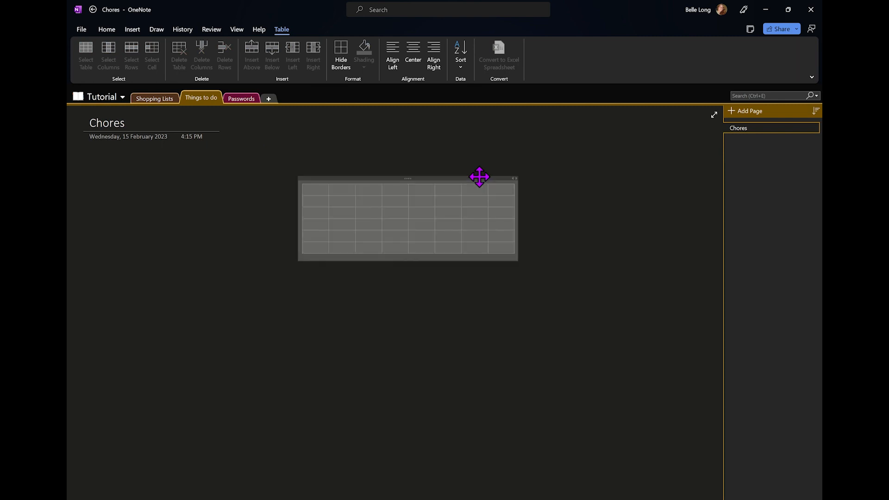
left_click(514, 146)
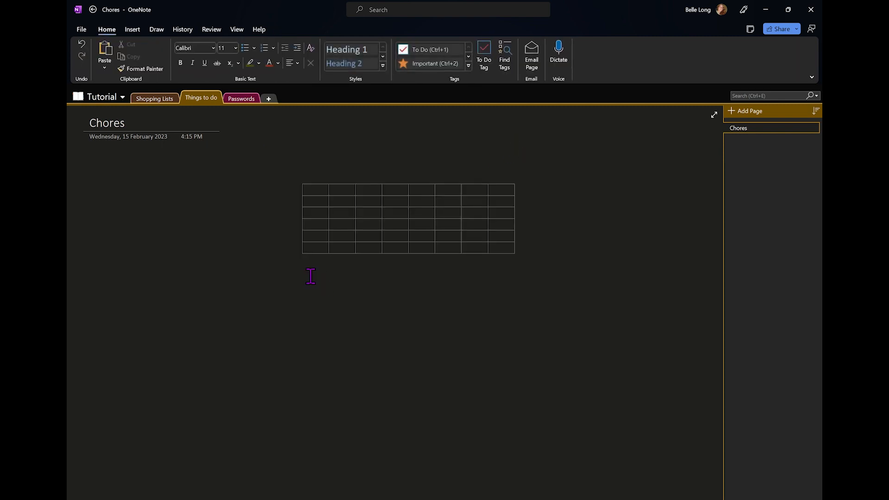
Start the table's header row with Chores, Monday and Tuesday, fixing a typo
left_click(314, 190)
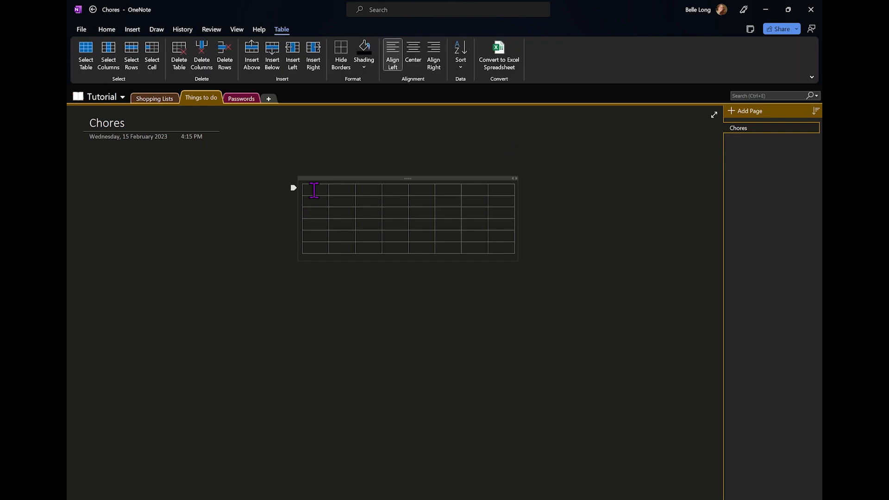
type("Chores")
key("Tab")
type("Monday")
key("Tab")
type("Tuedsa")
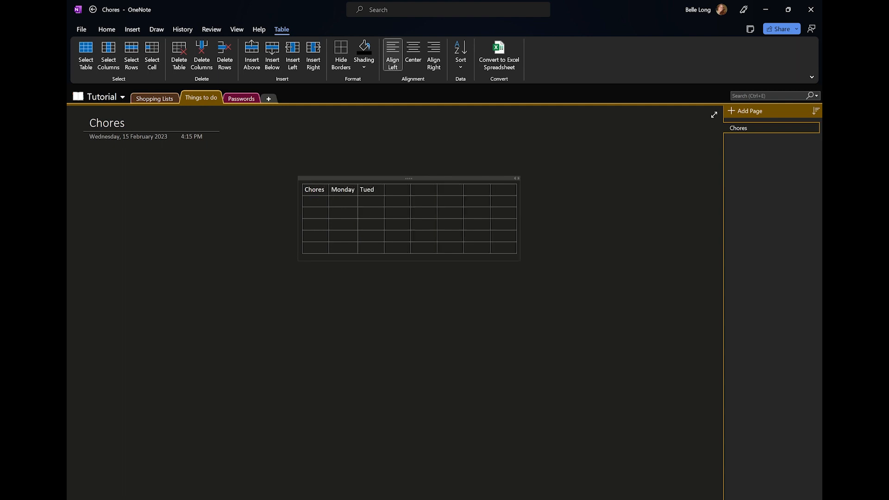
type("y")
key("BackSpace")
key("BackSpace")
key("BackSpace")
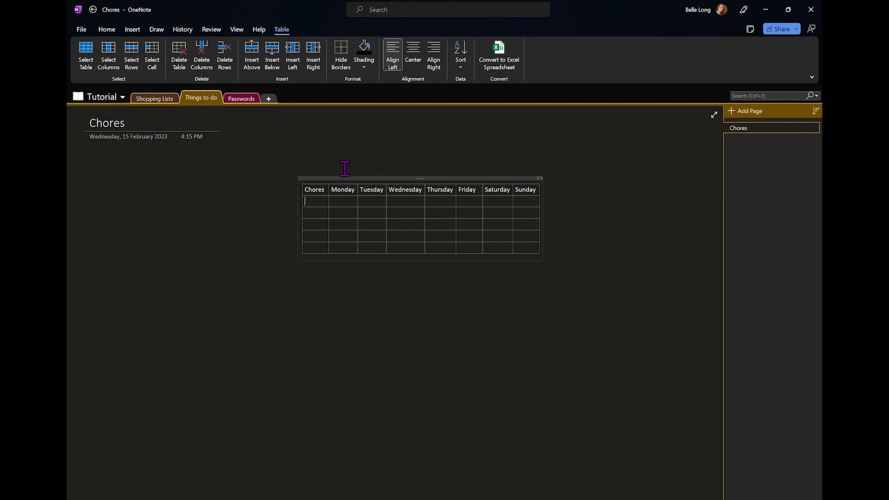
List the chores Rubbish and Washing Dishes down the first column
type("Rubbish")
key("Down")
type("Wad")
key("BackSpace")
type("shing Dish")
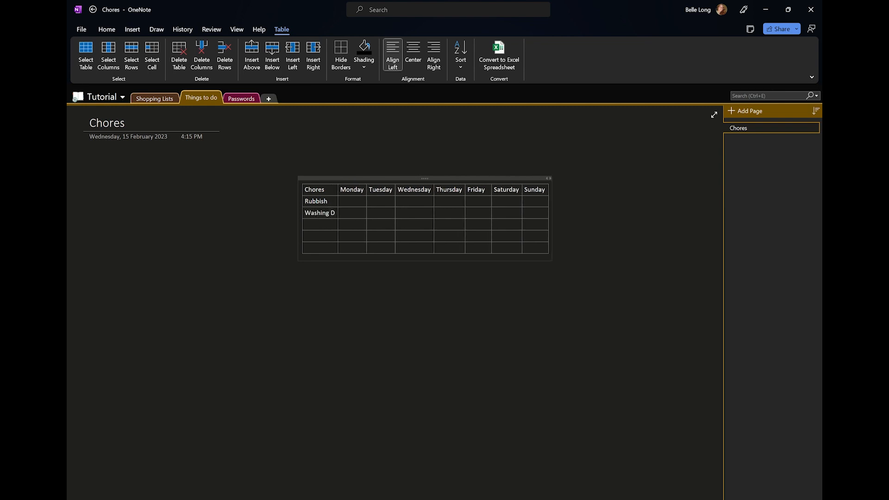
type("es")
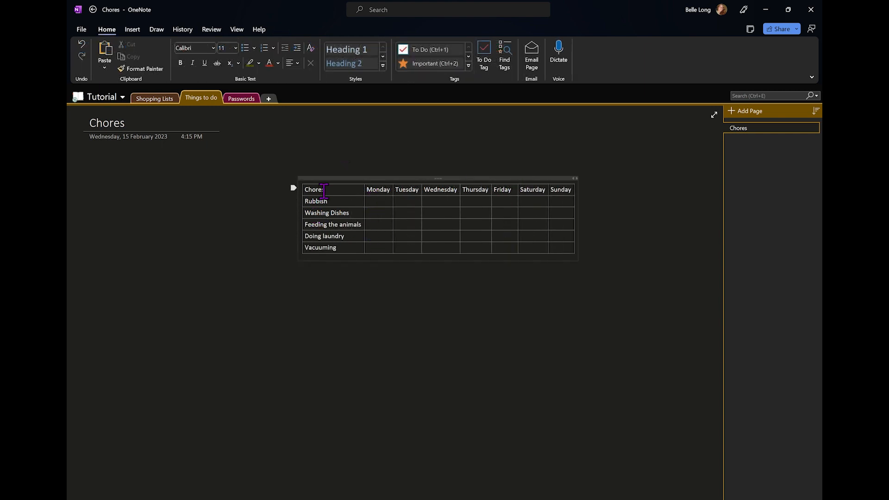
Insert an online wastebasket picture, found by searching 'Rubbish', under Rubbish in the table
left_click(353, 203)
left_click(139, 32)
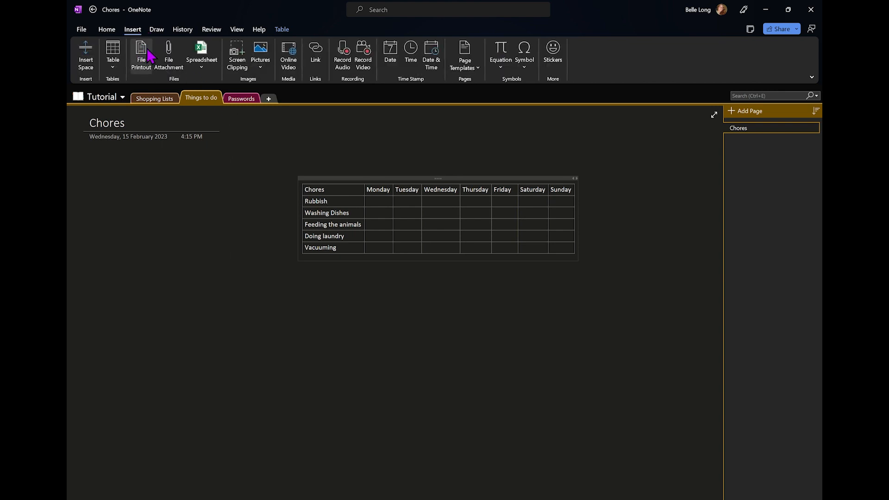
left_click(270, 60)
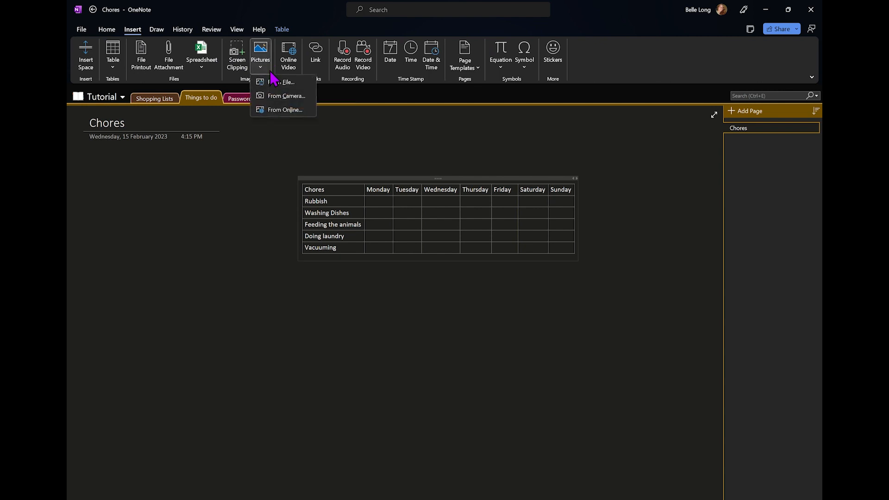
left_click(283, 110)
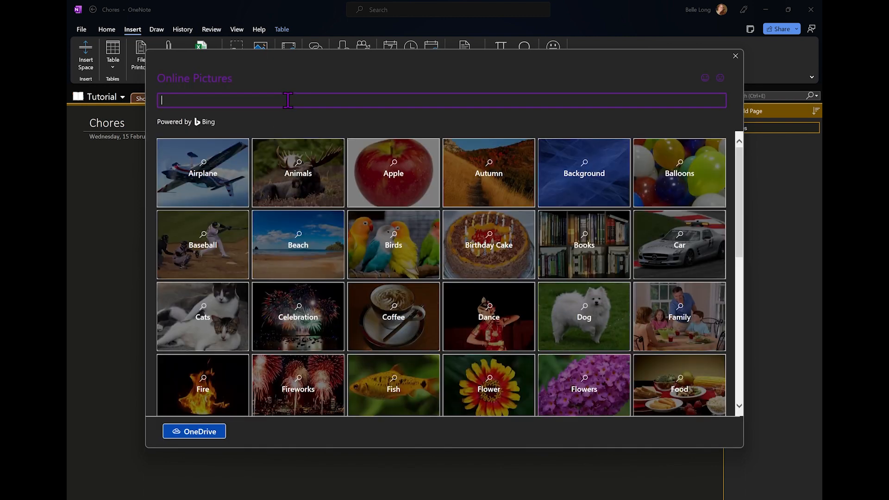
type("Rubbish")
key("Return")
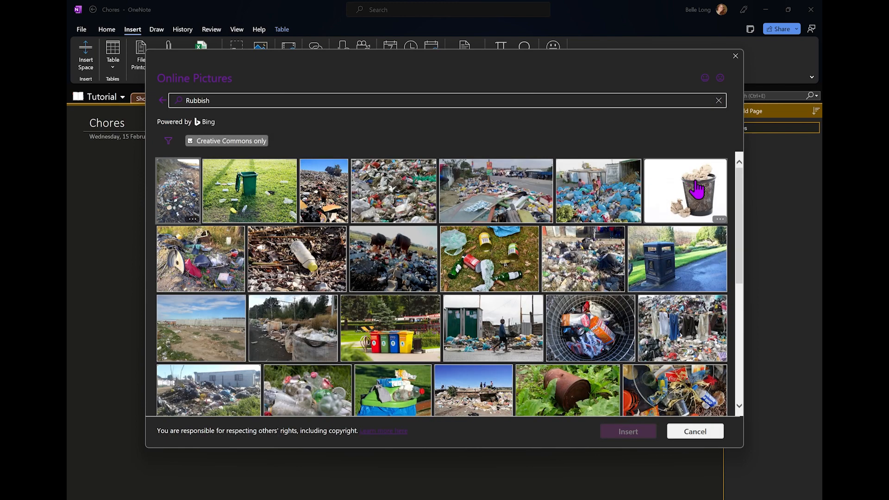
left_click(696, 218)
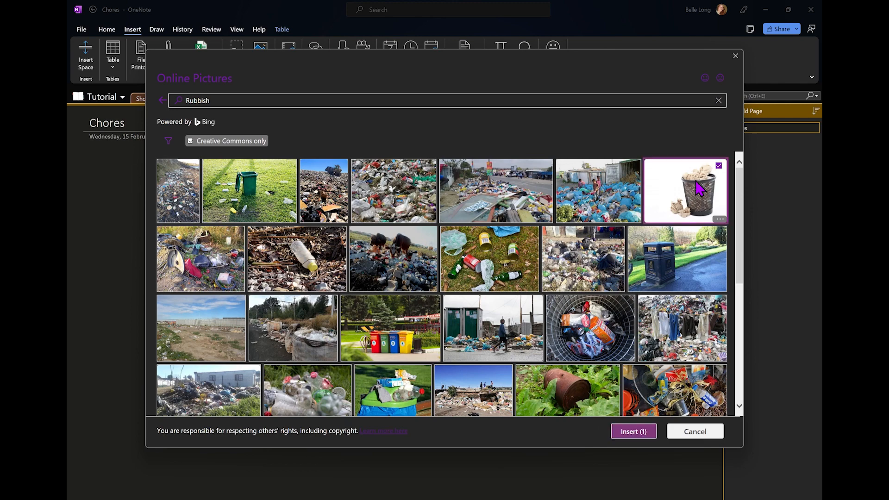
left_click(646, 432)
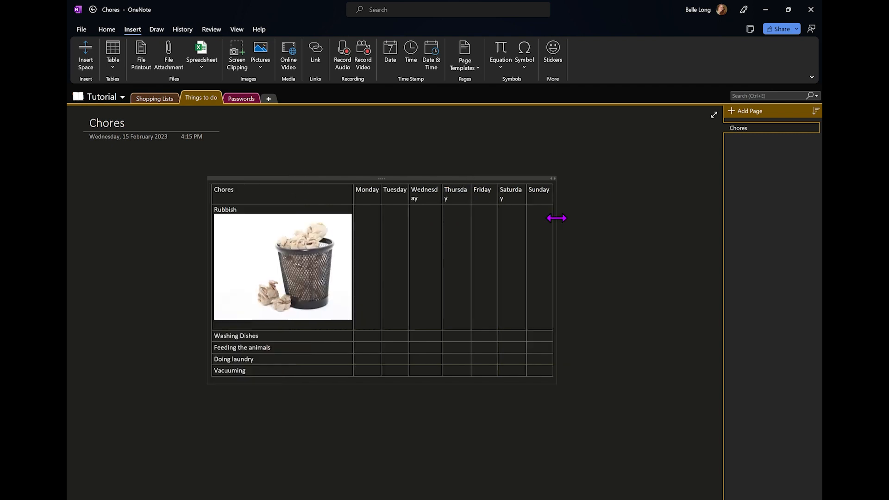
Narrow the Chores column and its picture, and widen the Monday and Wednesday columns
left_click_drag(556, 217, 696, 211)
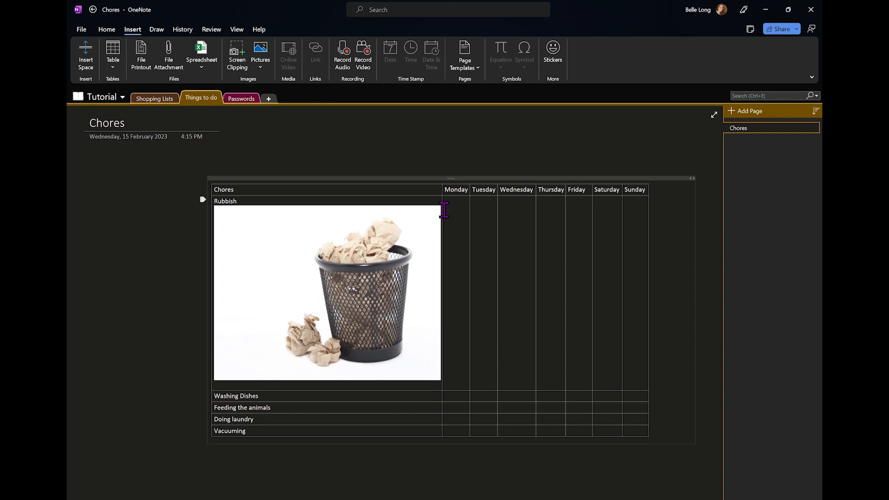
left_click_drag(445, 210, 341, 220)
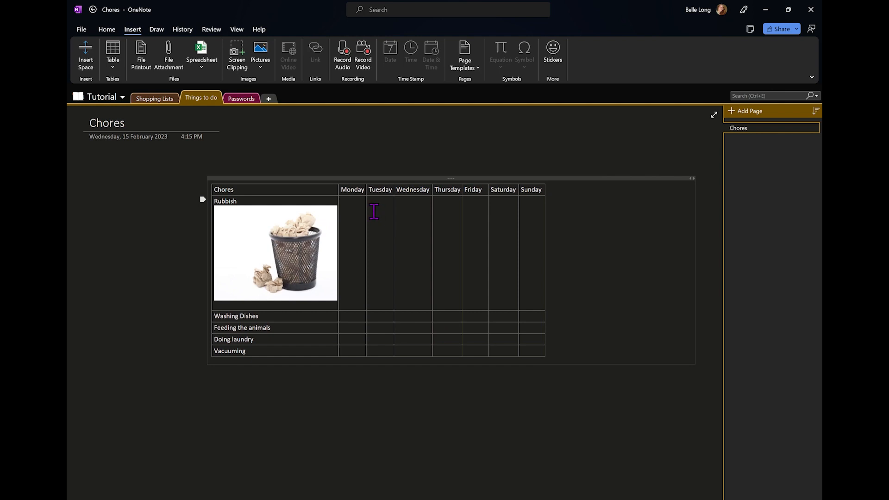
left_click_drag(373, 210, 490, 208)
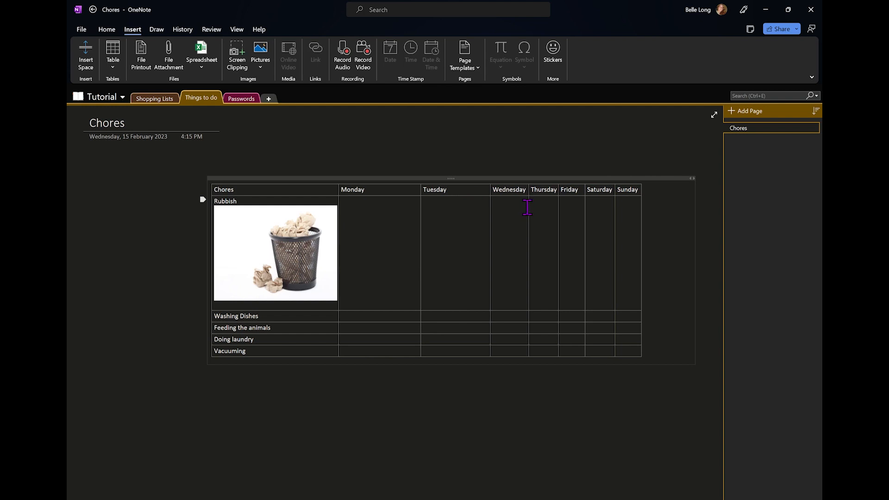
left_click_drag(530, 207, 701, 217)
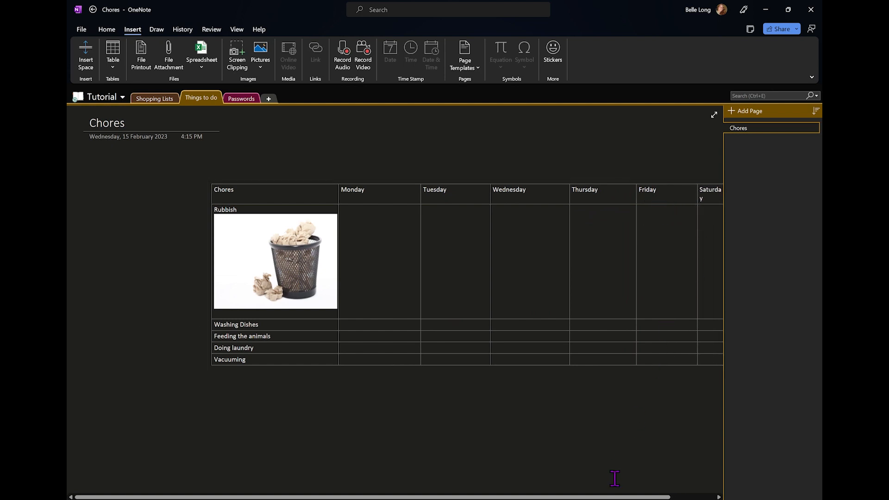
Move the table toward the left margin and widen the Saturday and Sunday columns
left_click_drag(434, 180, 316, 176)
left_click(567, 230)
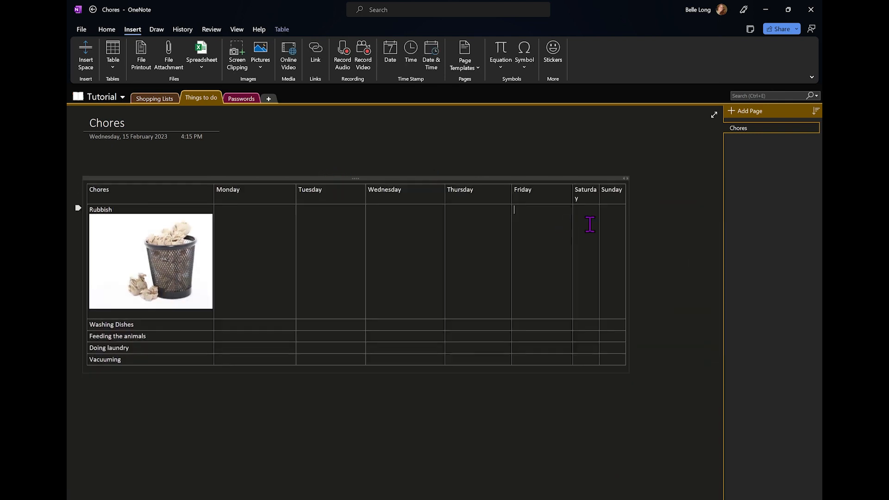
left_click_drag(600, 220, 660, 219)
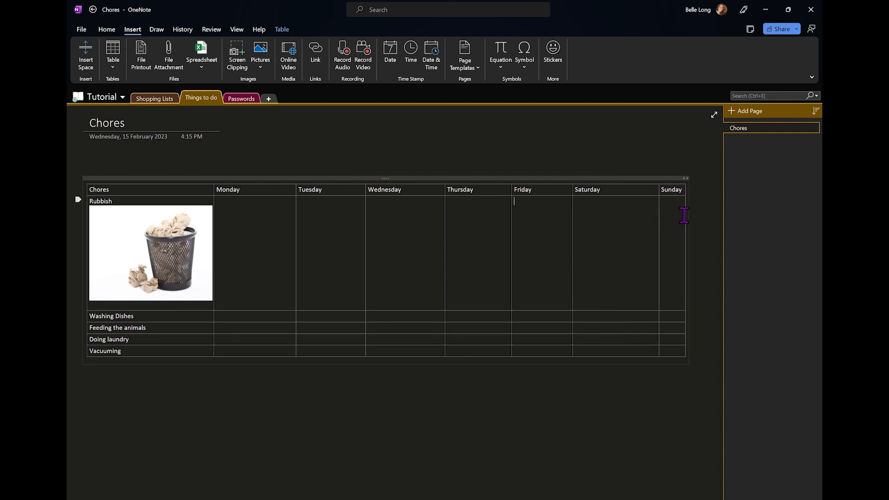
left_click_drag(685, 215, 717, 215)
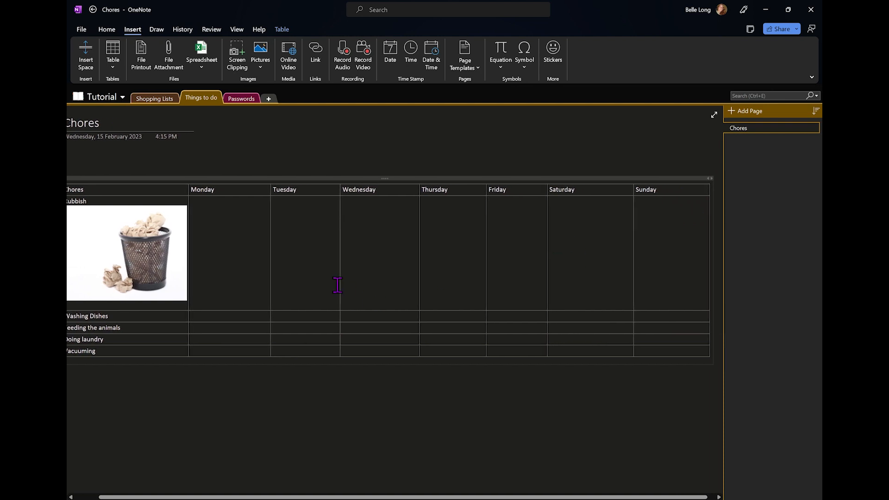
scroll(338, 285, "left", 2)
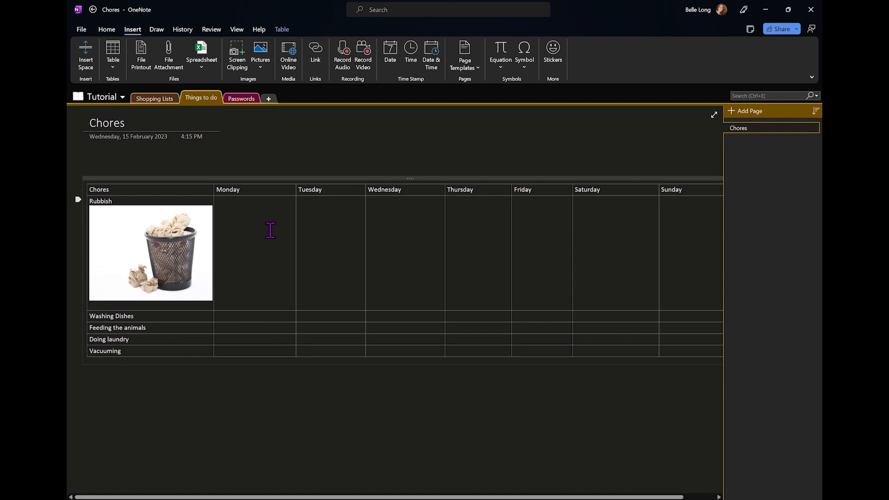
Enter a person's name in each of the Monday, Tuesday and Wednesday Rubbish cells
type("Susan")
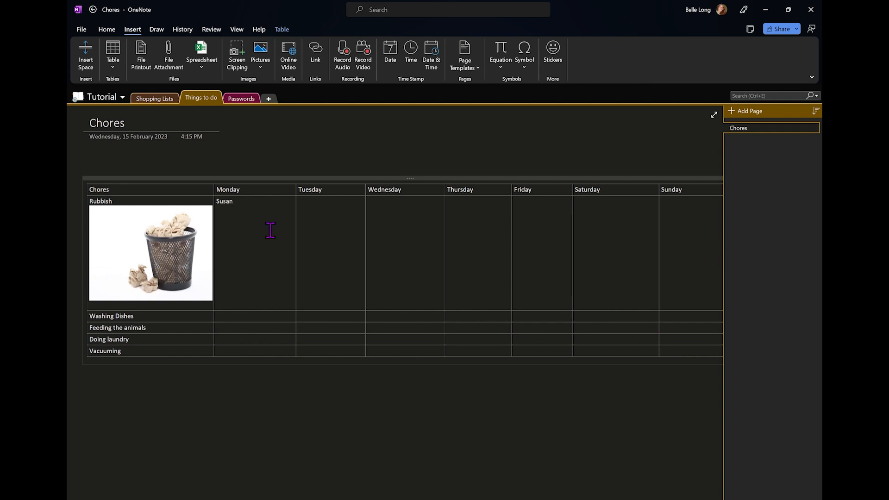
type("Mikes")
key("Tab")
type("Gal")
key("Tab")
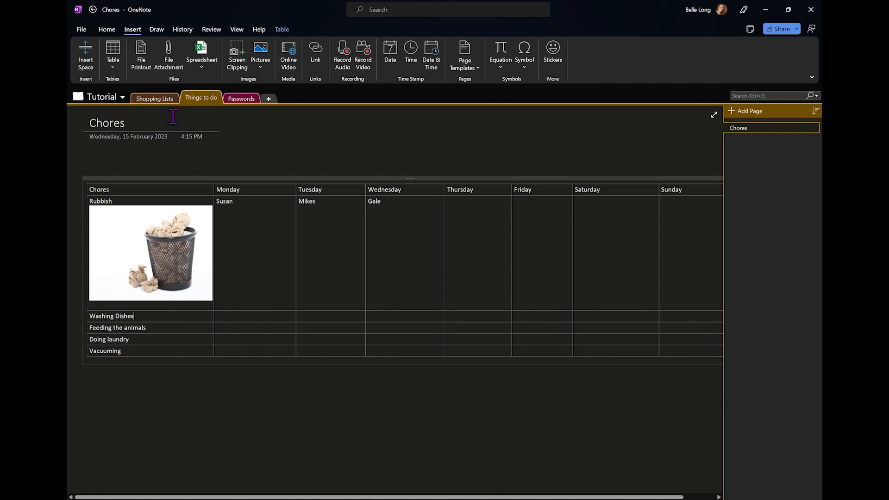
Insert a dish-rack clip-art image, found by searching 'washing dishes', under Washing Dishes
left_click(264, 65)
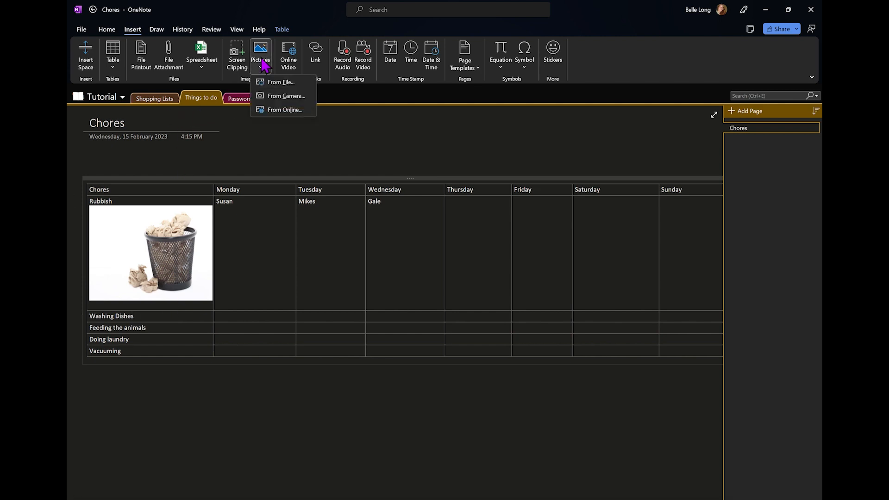
left_click(284, 116)
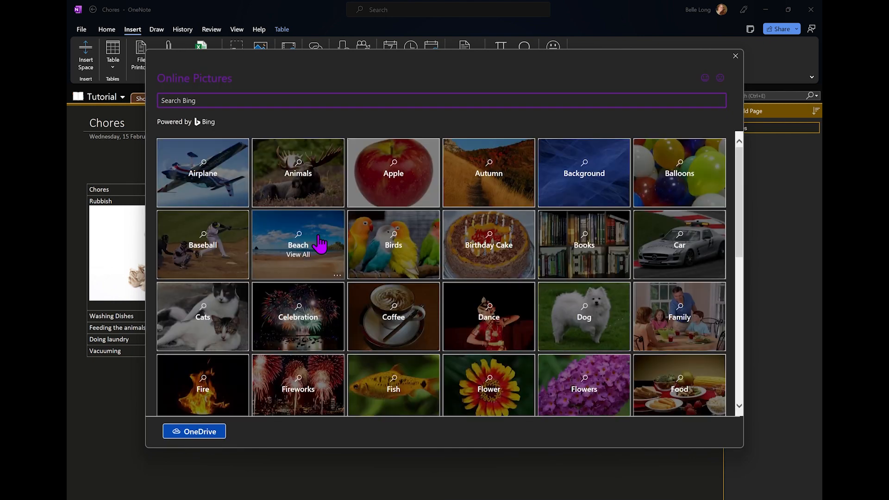
left_click(412, 101)
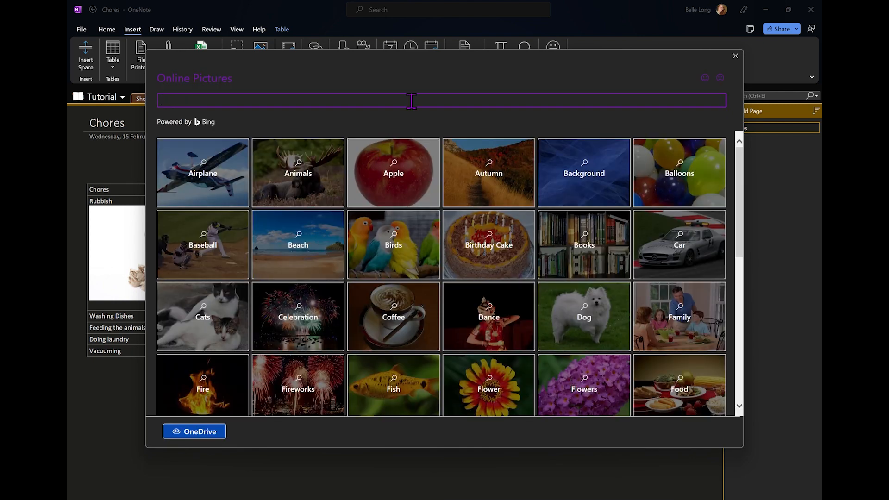
type("washing dishes")
key("Return")
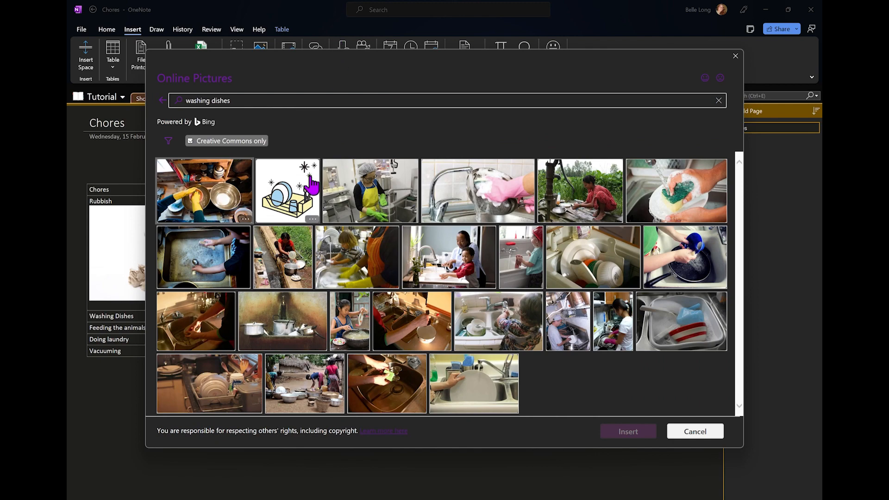
left_click(302, 193)
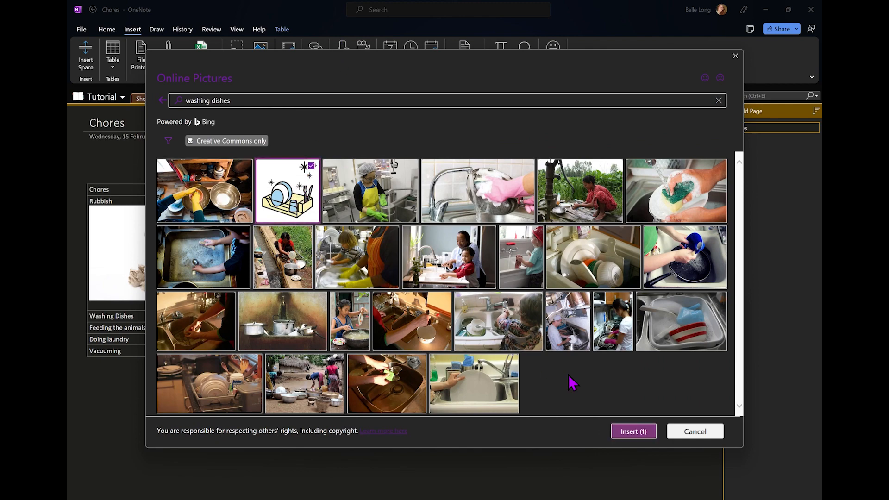
left_click(628, 433)
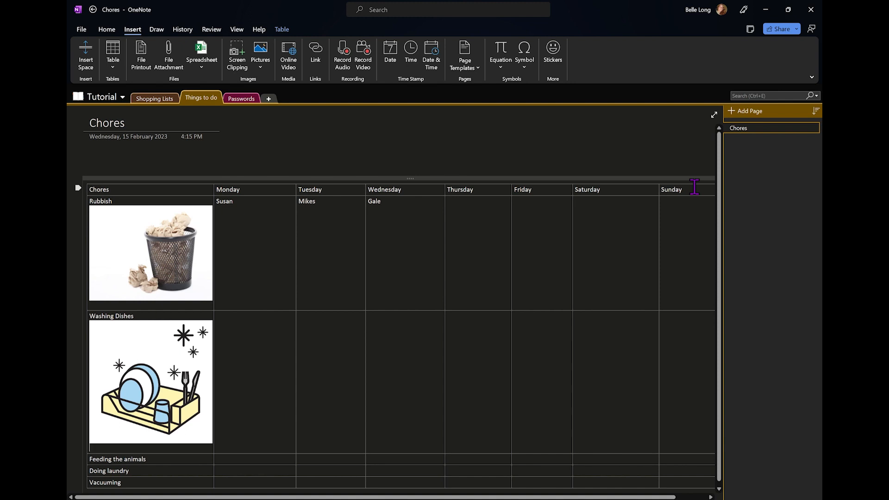
Format the table's header row as 18 pt Arial Black in purple
left_click_drag(694, 187, 202, 184)
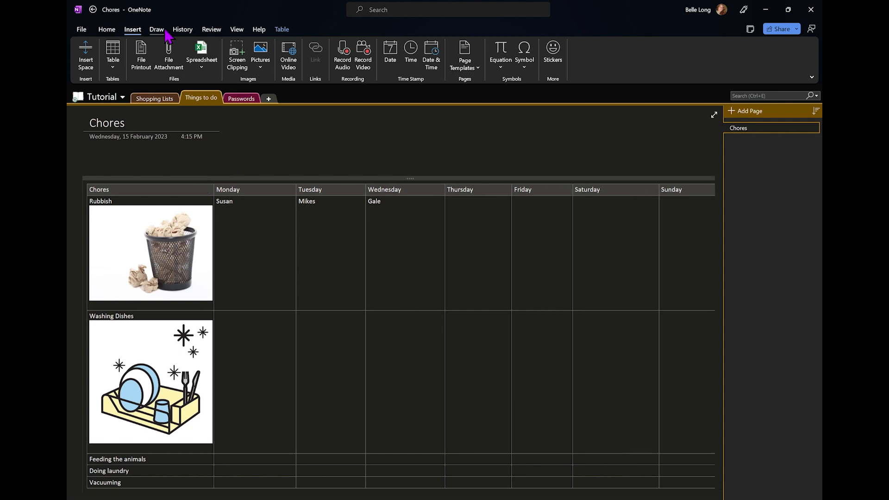
left_click(111, 31)
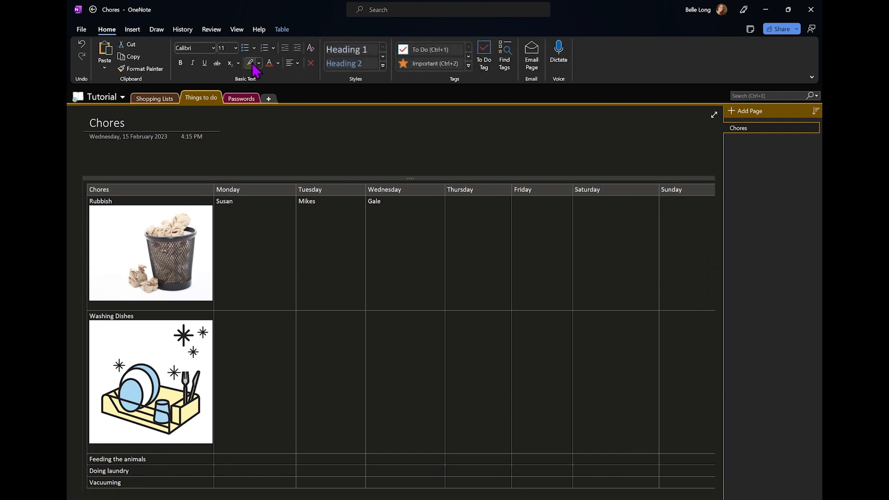
left_click(236, 48)
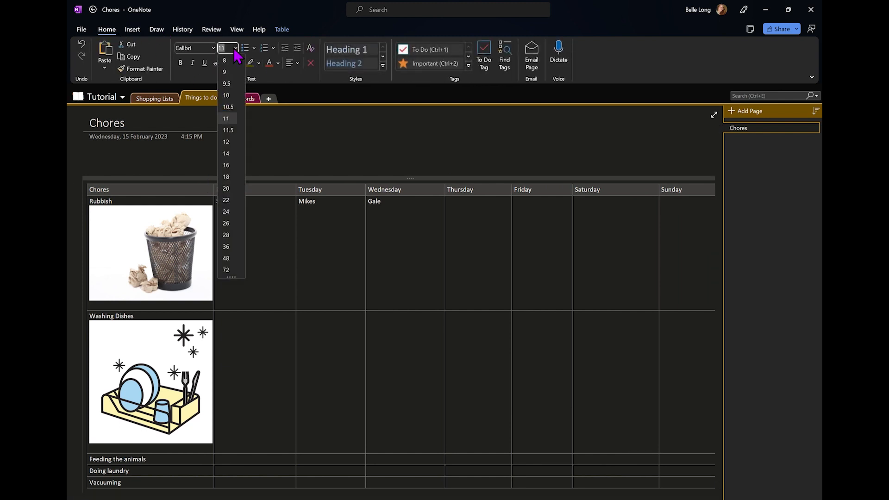
left_click(234, 177)
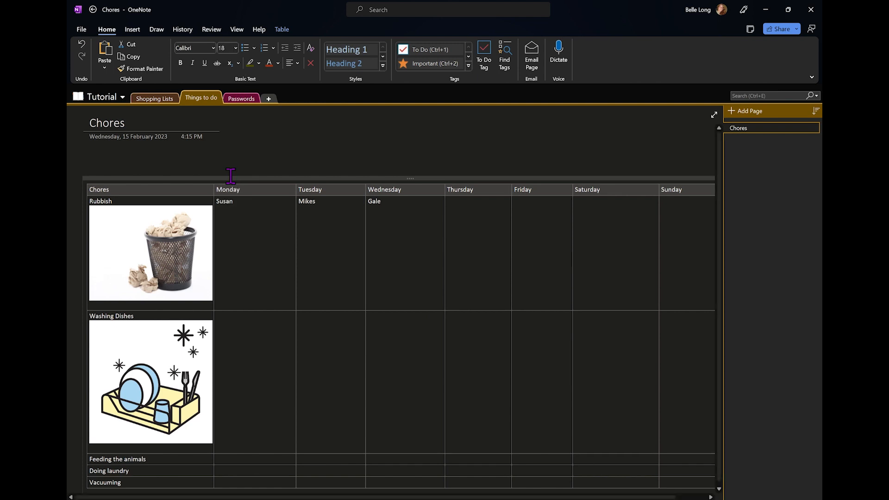
left_click(213, 48)
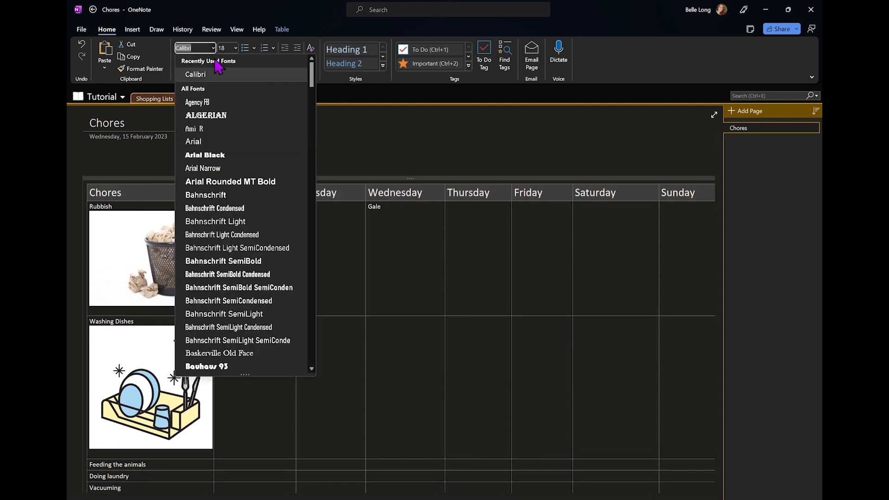
left_click(217, 155)
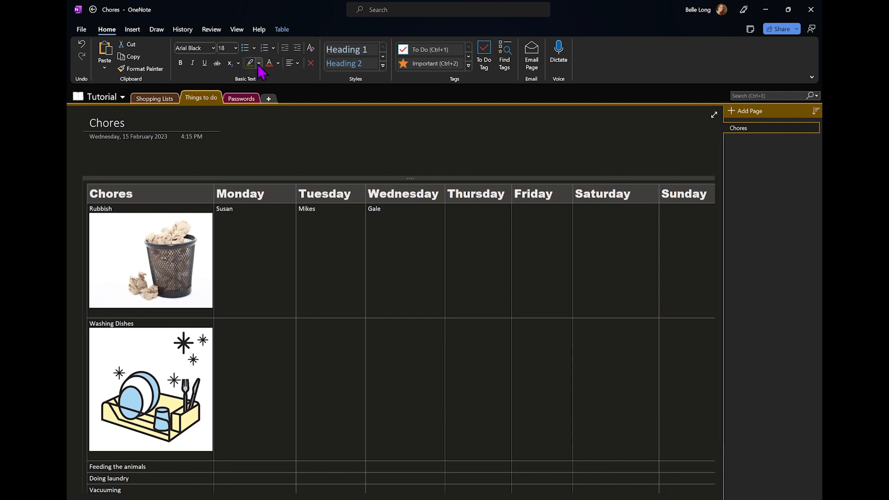
left_click(279, 65)
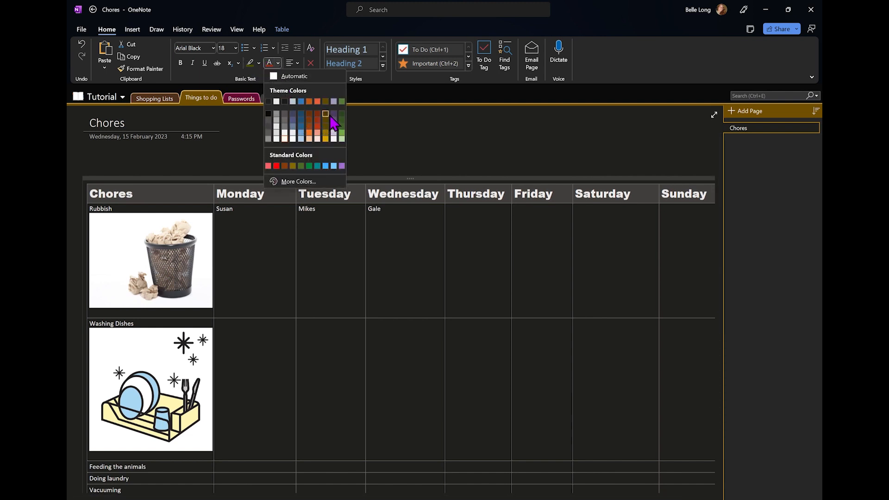
left_click(341, 166)
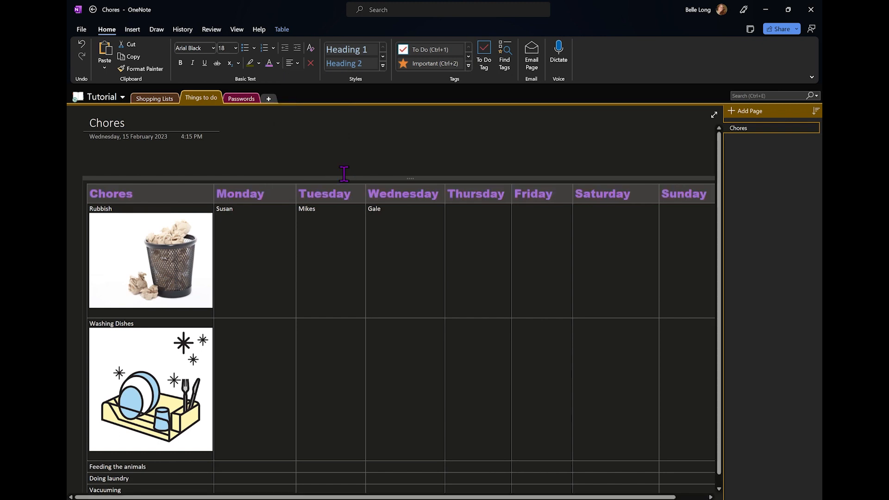
left_click(341, 265)
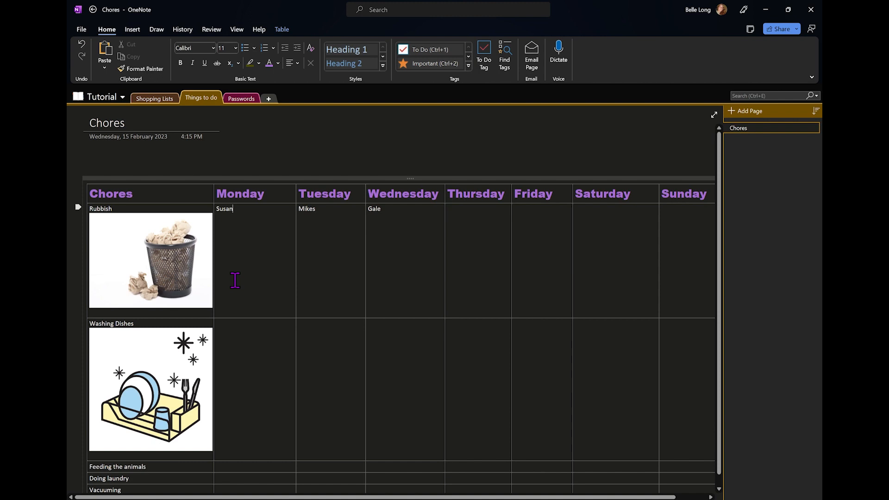
Embed a new blank Excel spreadsheet, Chores - Spreadsheet.xlsx, below the table and stretch it to the table's width
scroll(235, 280, "down", 6)
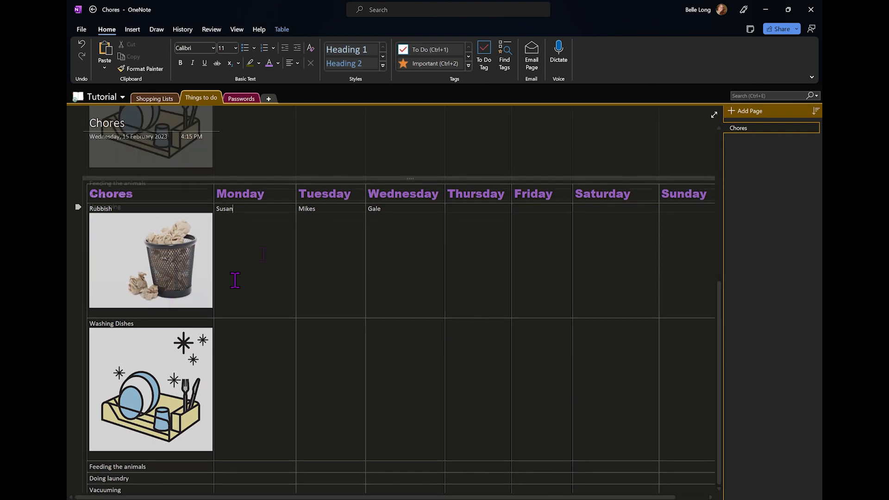
left_click(102, 258)
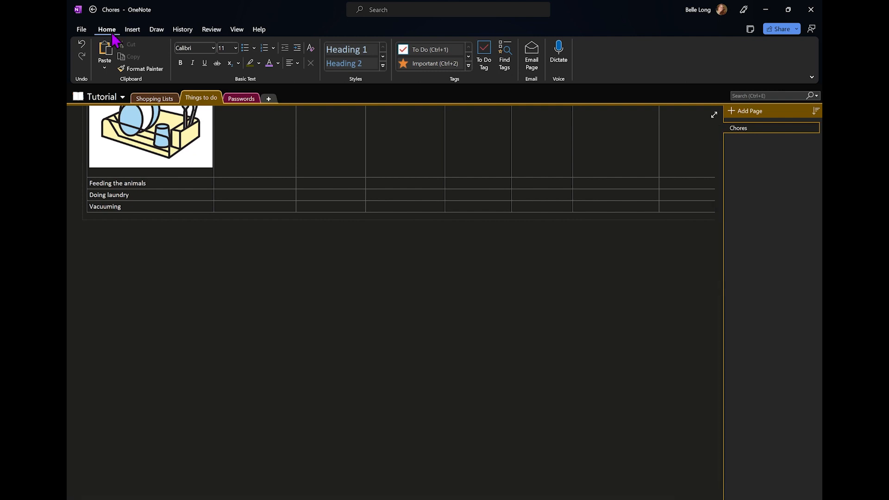
left_click(132, 30)
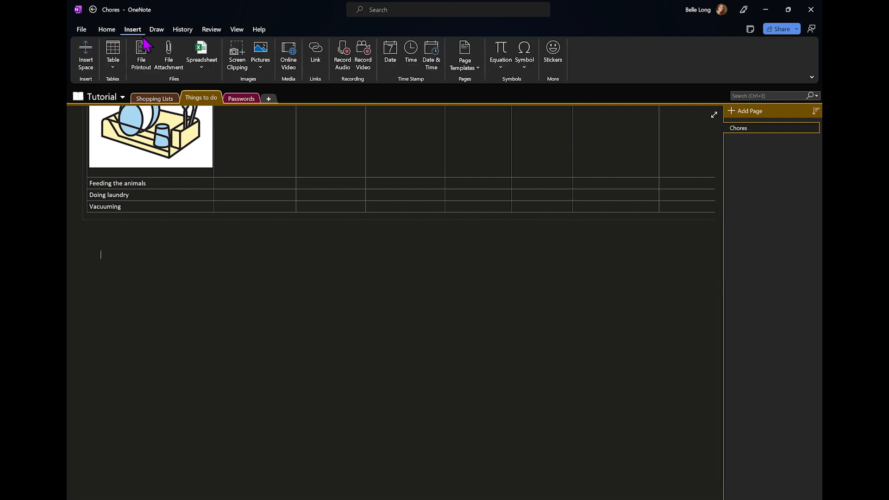
left_click(204, 68)
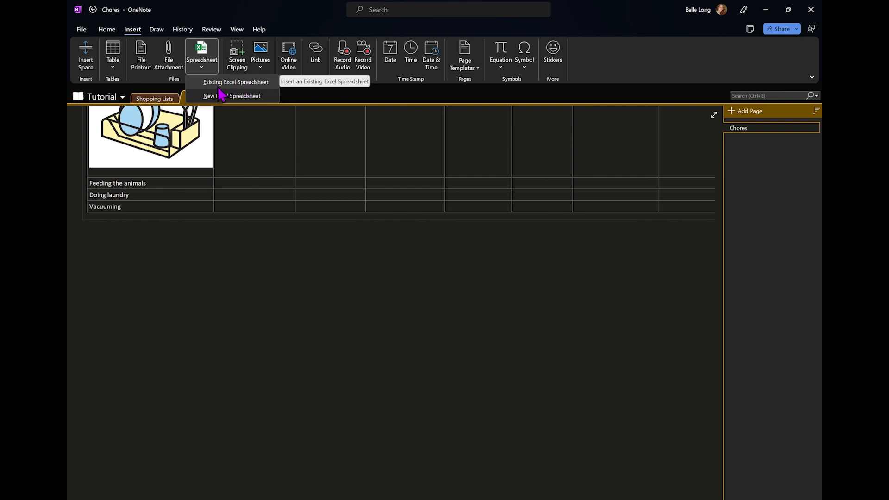
left_click(239, 99)
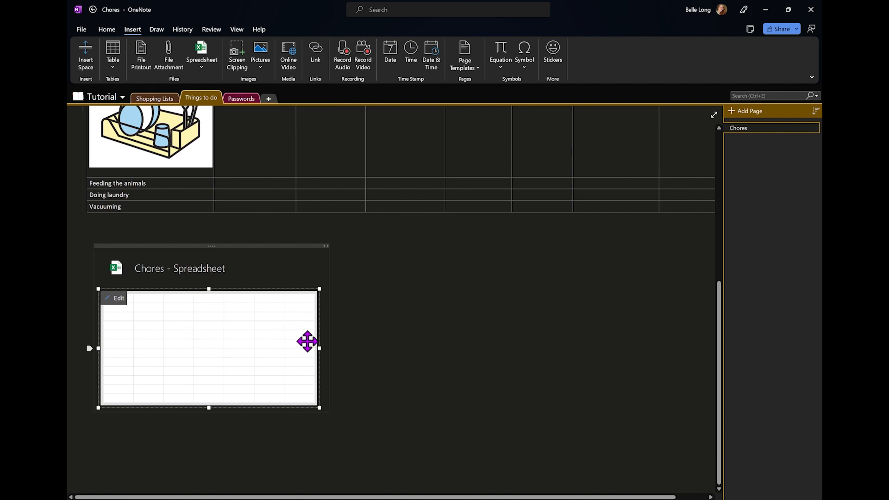
left_click_drag(318, 348, 659, 334)
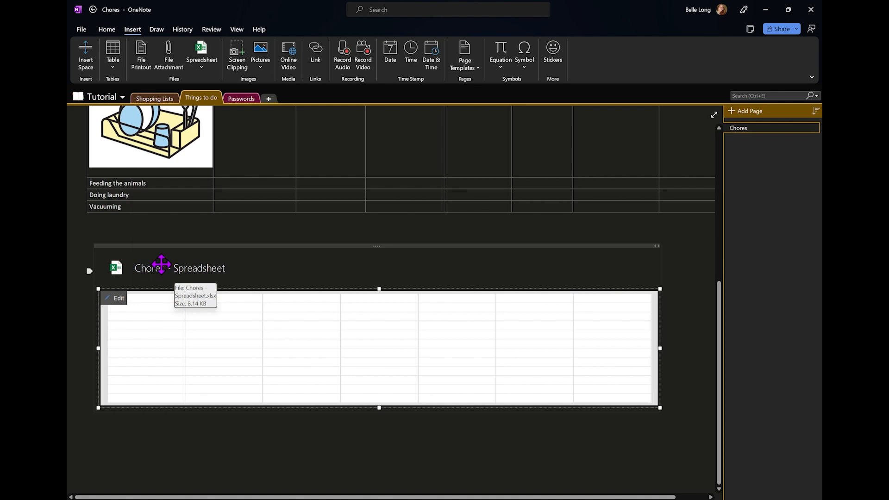
scroll(199, 224, "up", 5)
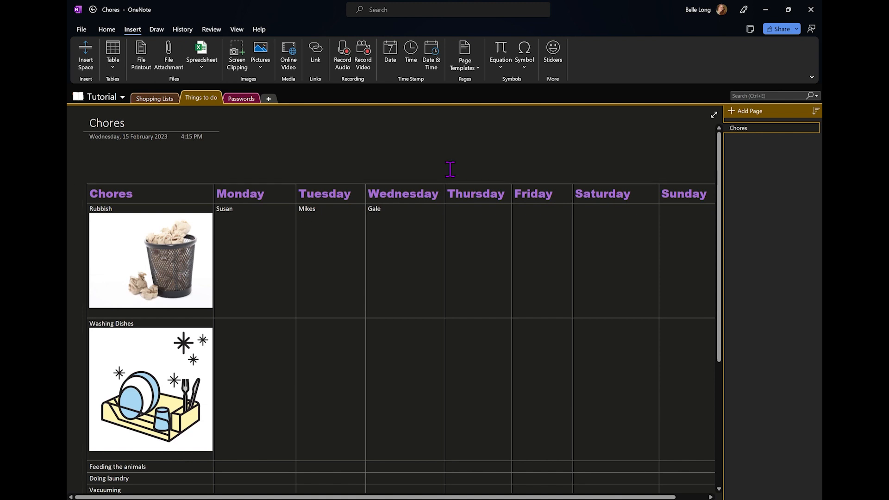
Create a page titled 'Things that I should read' and begin inserting a file printout
left_click(743, 118)
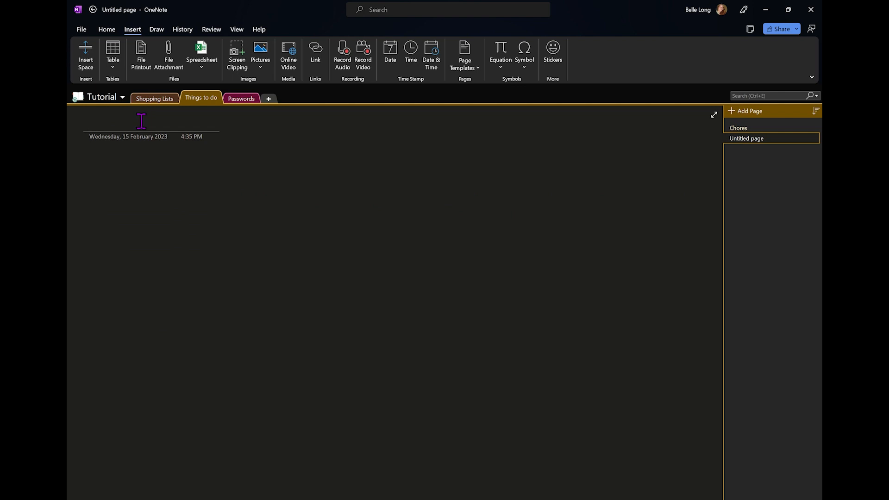
type("Things")
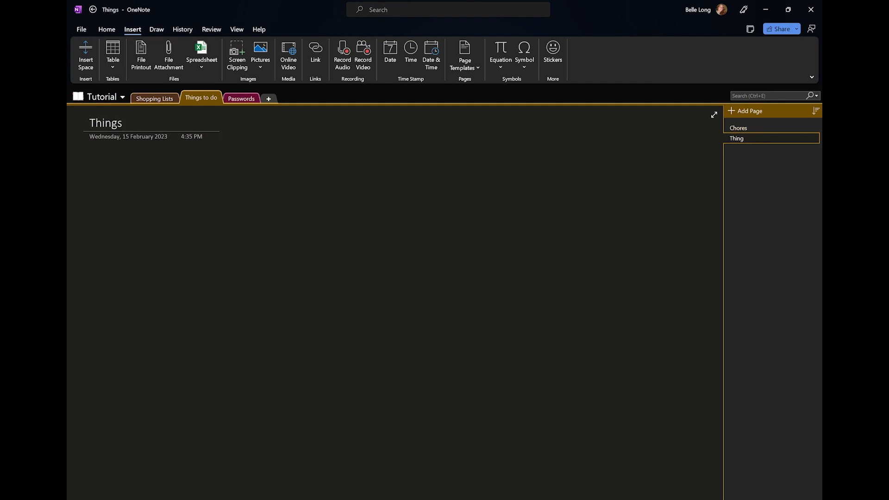
type(" that I should read")
key("Return")
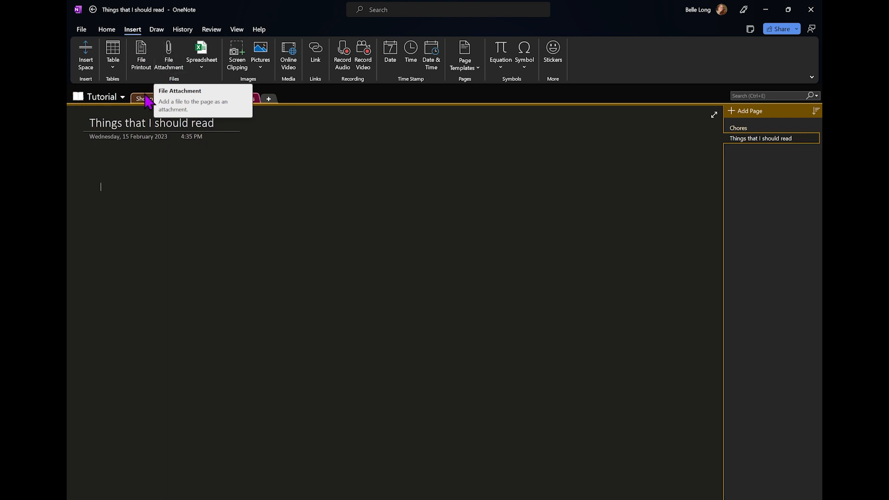
left_click(142, 60)
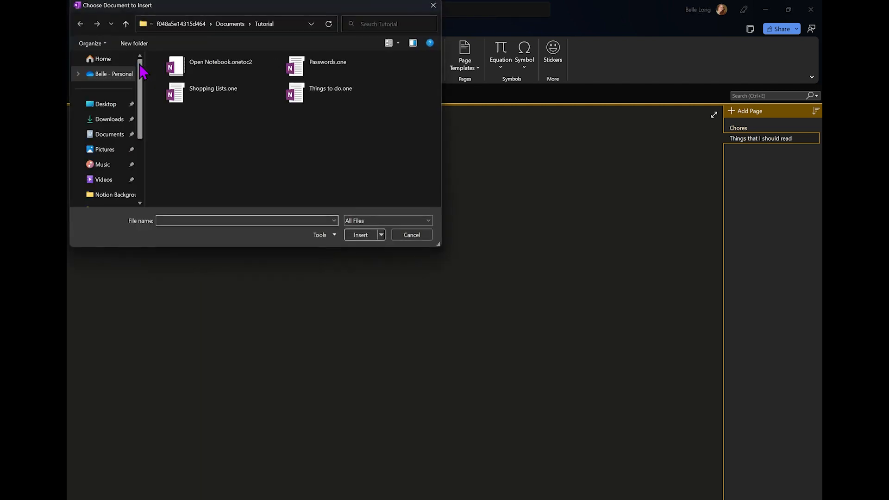
Insert a printout of script davinci resolve from the Youtube stuffs folder onto the page
scroll(97, 174, "down", 1)
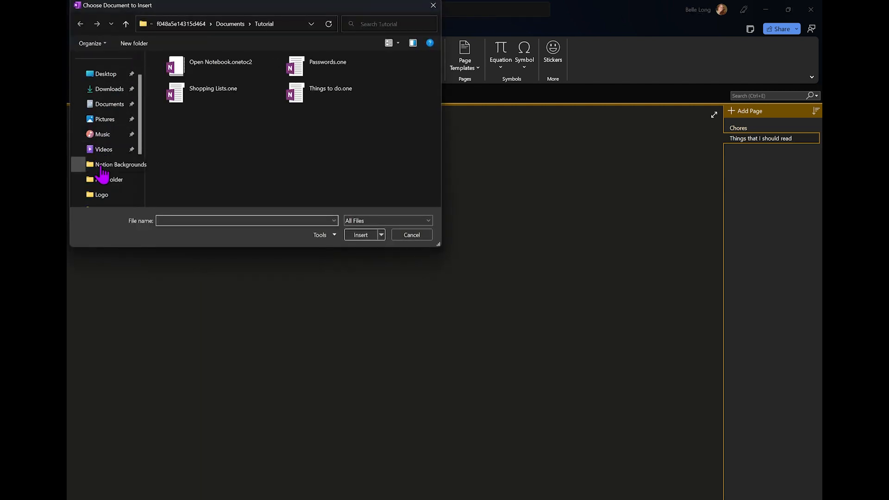
scroll(106, 191, "down", 1)
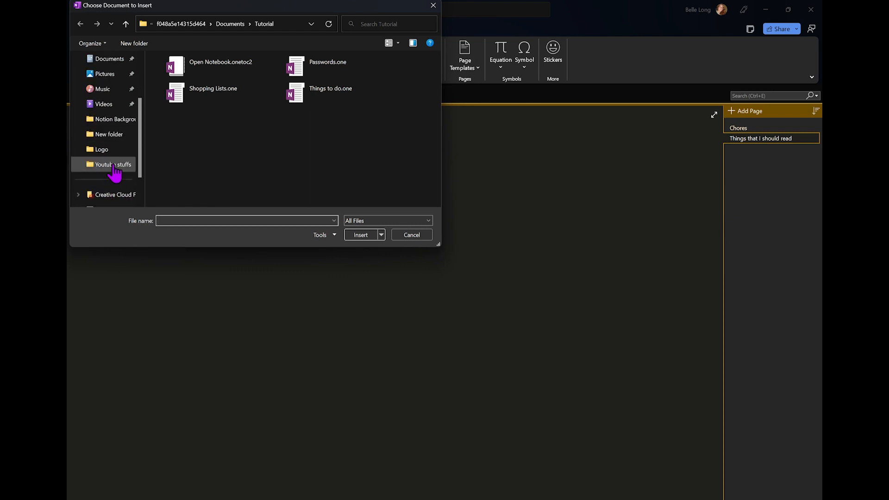
left_click(115, 166)
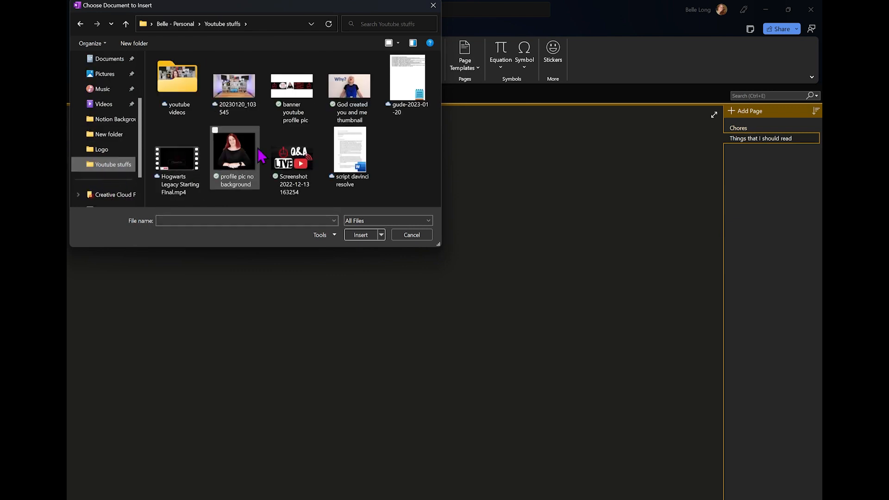
left_click(356, 160)
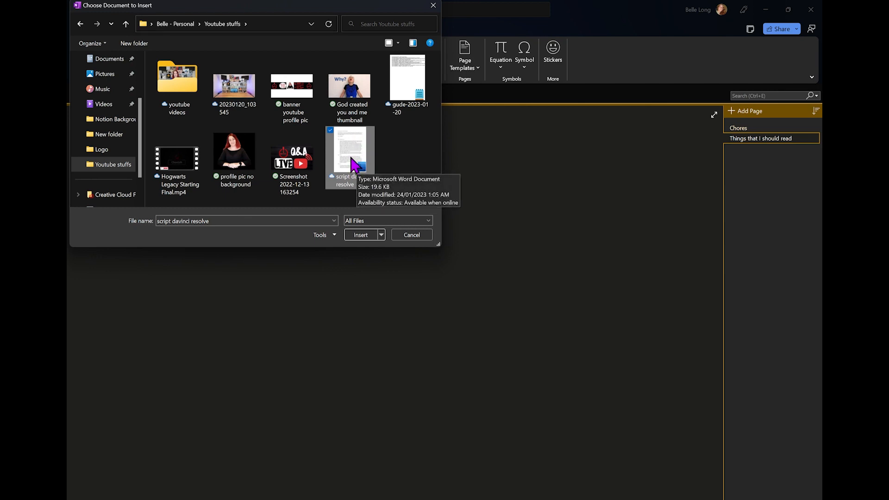
left_click(360, 235)
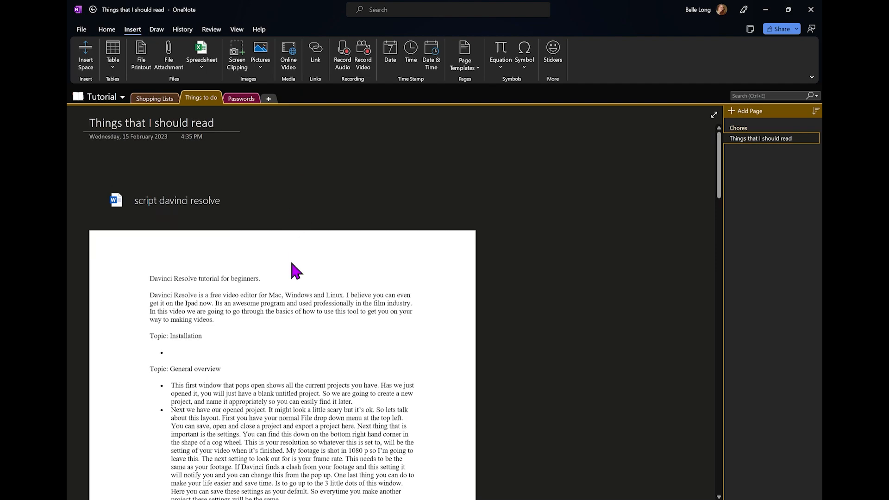
scroll(292, 268, "down", 6)
scroll(295, 271, "down", 20)
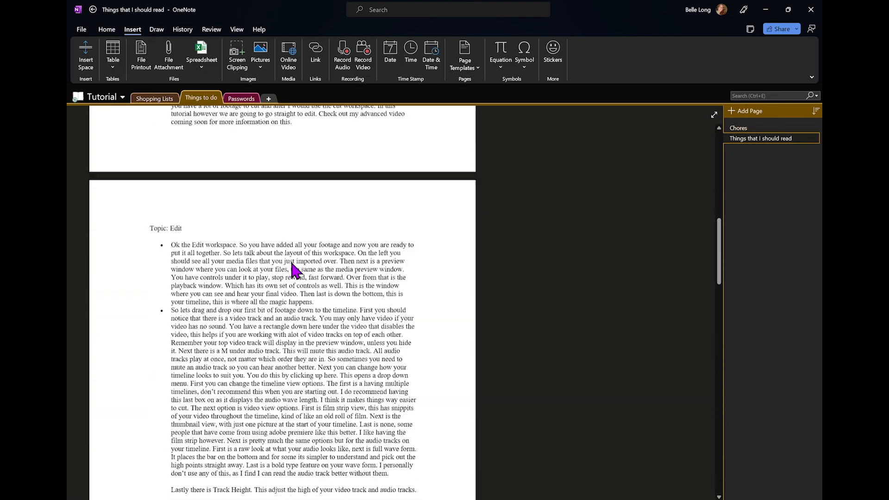
scroll(295, 271, "down", 20)
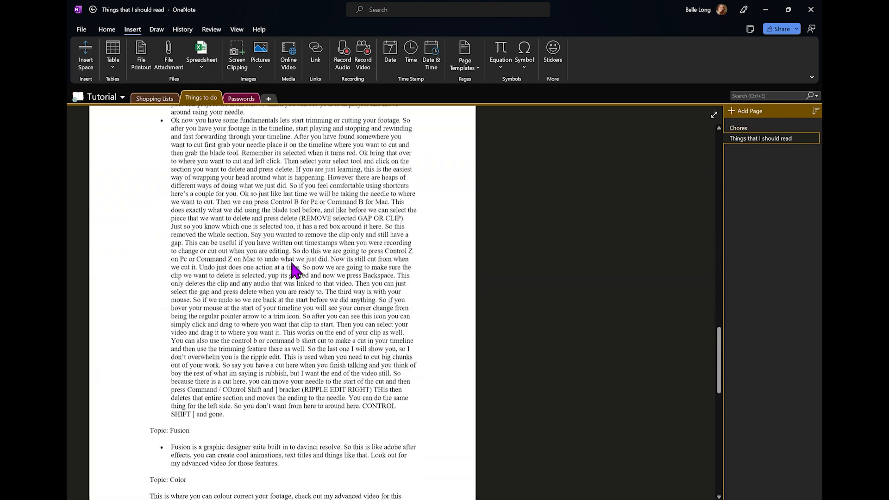
scroll(295, 271, "down", 5)
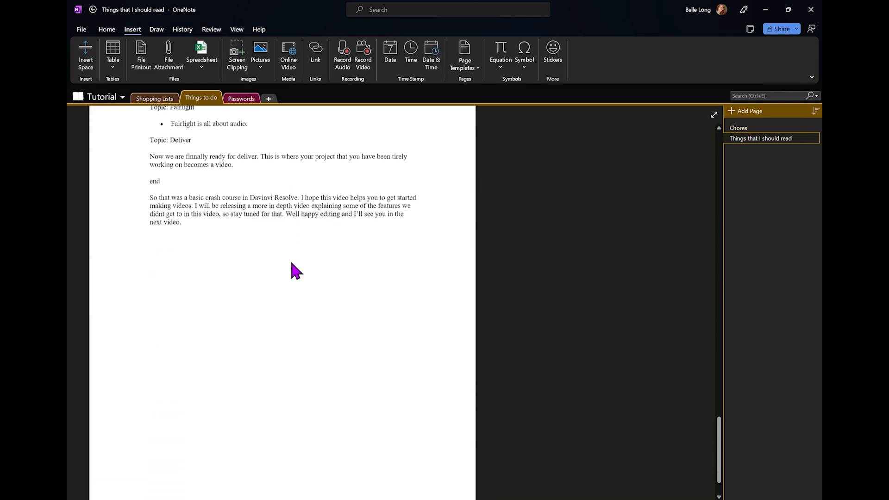
scroll(295, 270, "up", 15)
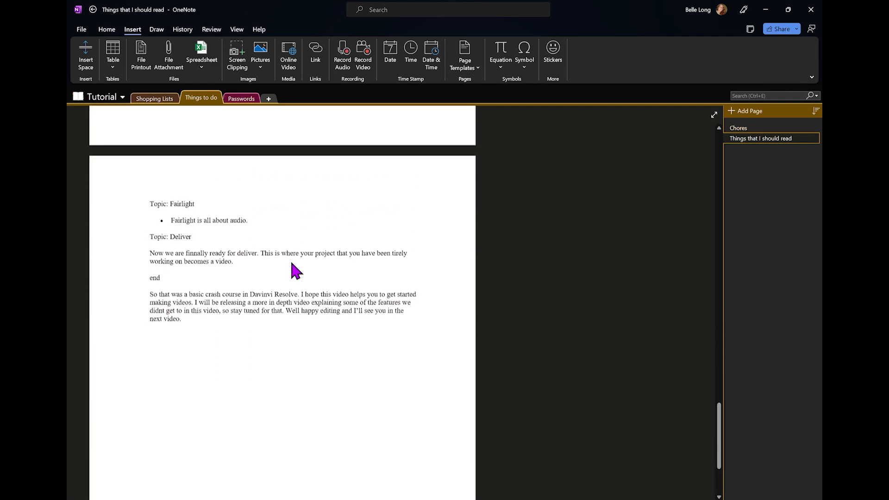
scroll(295, 271, "up", 5)
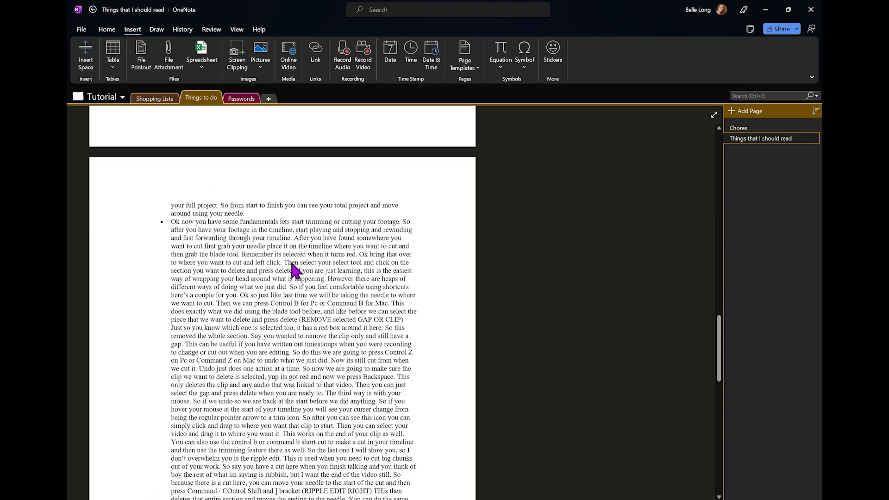
scroll(295, 271, "up", 15)
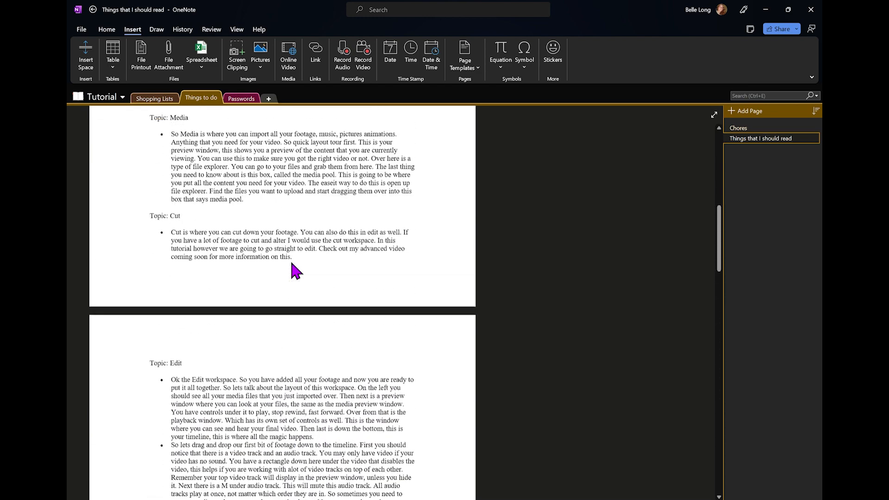
scroll(292, 264, "up", 3)
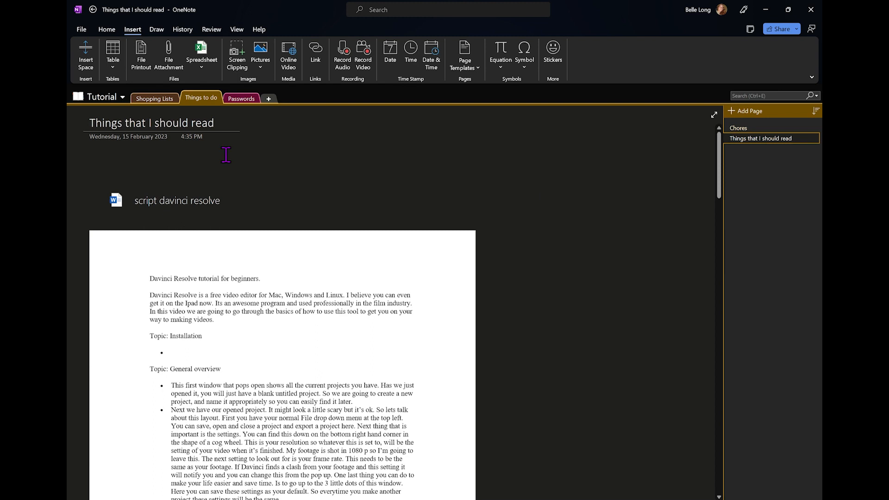
Attach the script davinci resolve document to the page as an icon, not a printout
left_click(173, 60)
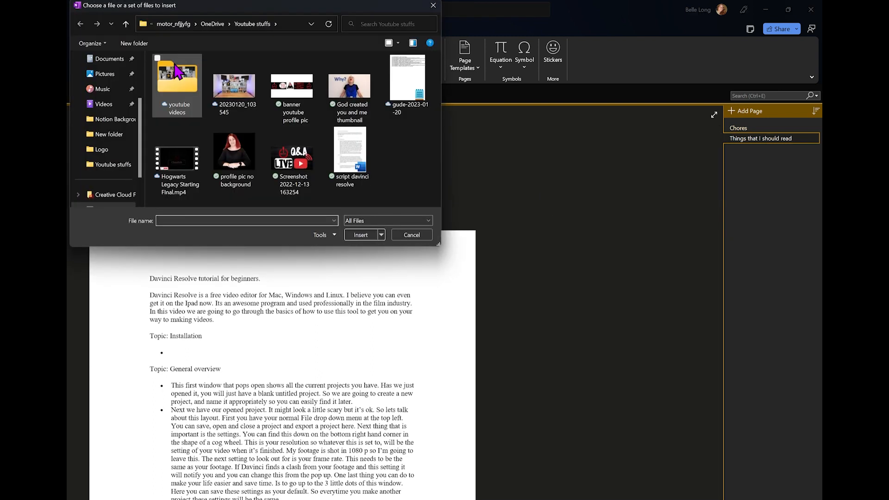
left_click(342, 172)
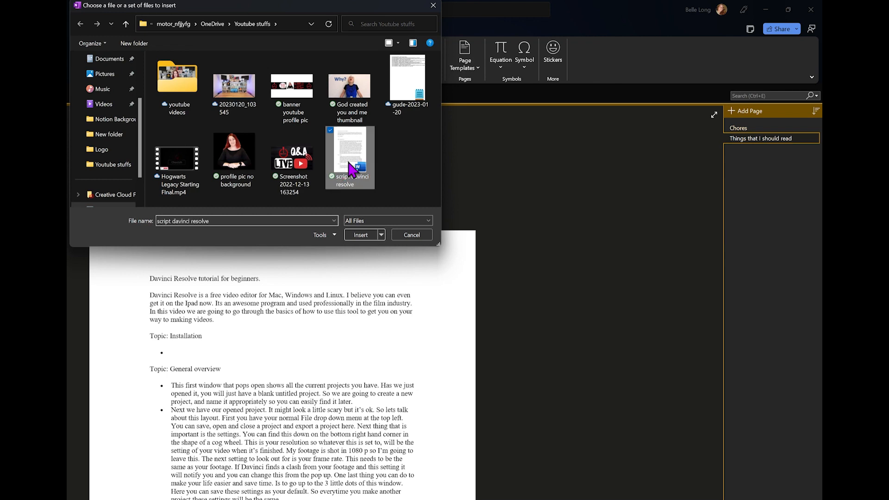
left_click(364, 235)
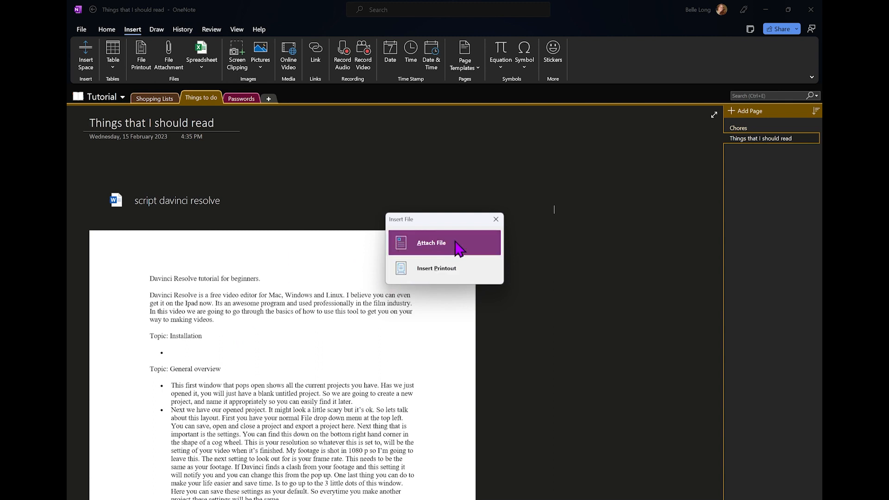
left_click(440, 246)
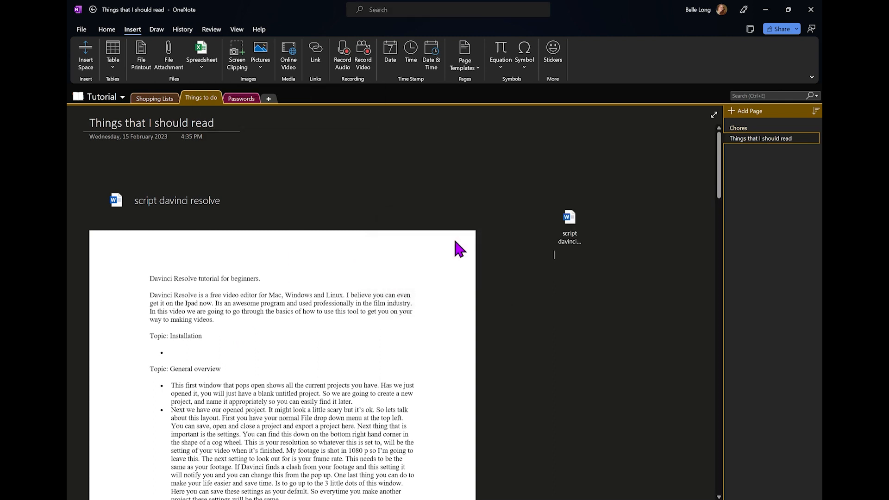
Open the attached script davinci resolve file in Word, accepting the attachment warning
left_click(571, 226)
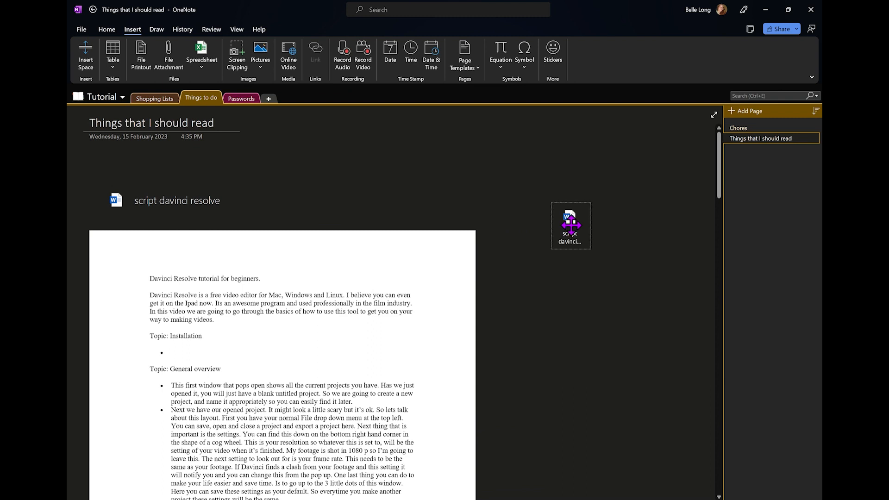
double_click(571, 226)
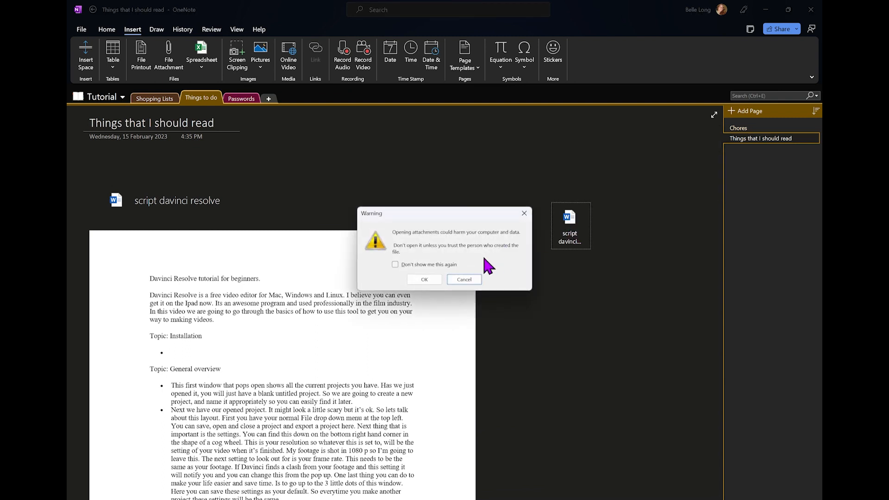
left_click(425, 279)
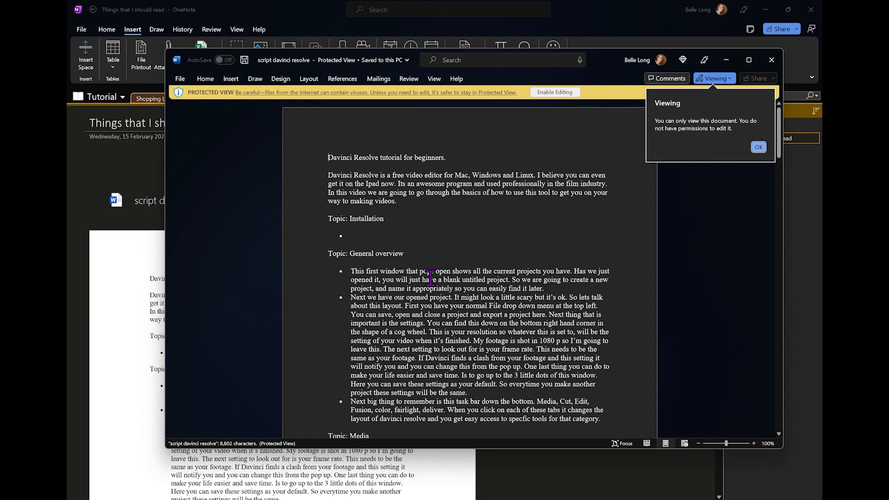
Dismiss Word's view-only and AutoSave notices so the script opens for editing
left_click(758, 146)
left_click(771, 60)
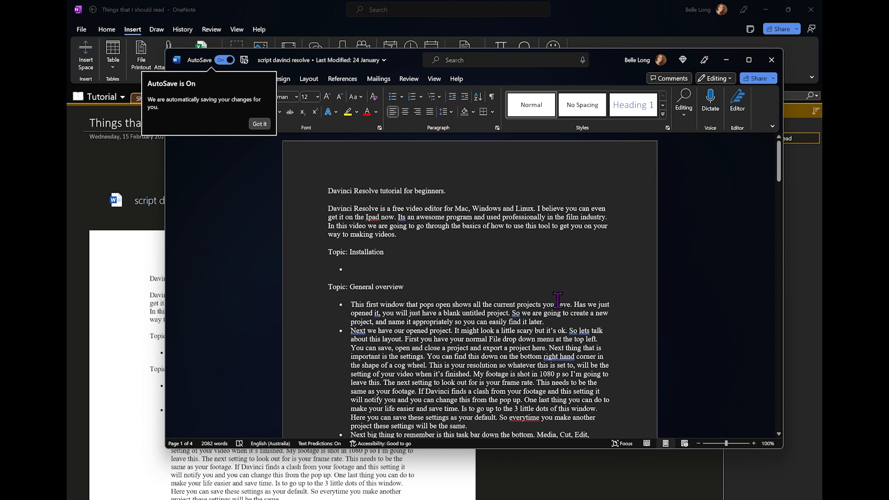
left_click(259, 124)
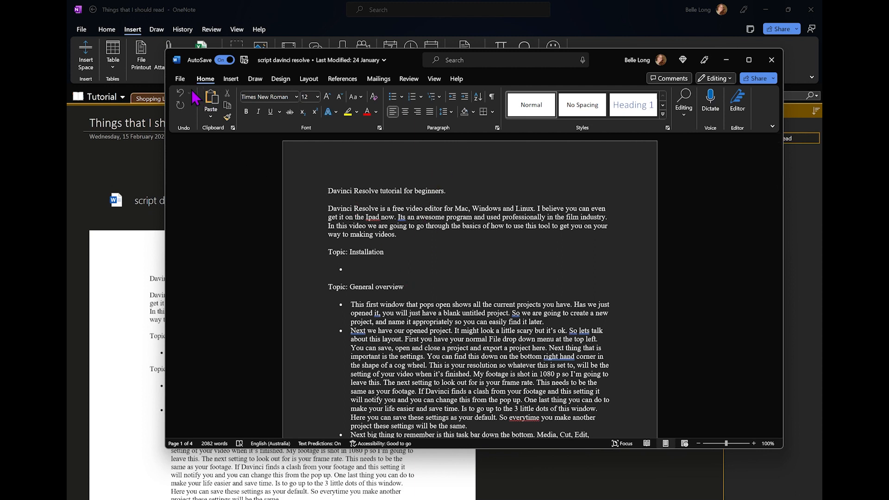
Print the script document to the OneNote (Desktop) printer
left_click(180, 80)
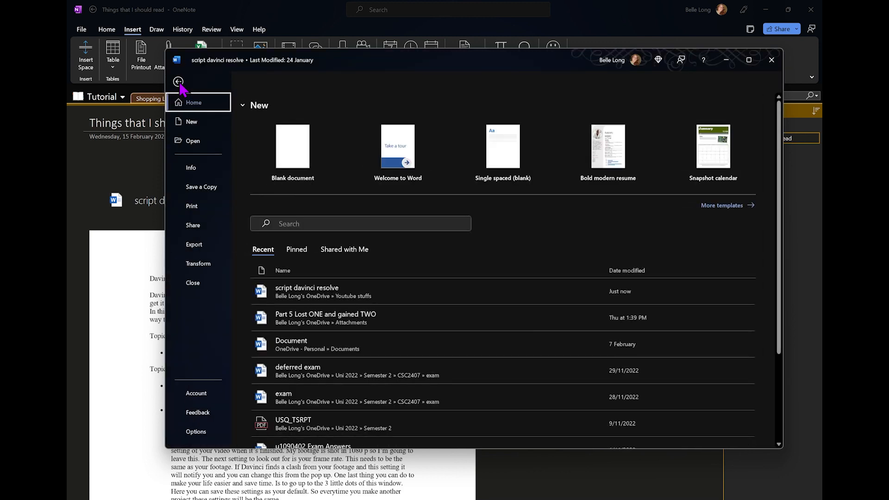
left_click(197, 207)
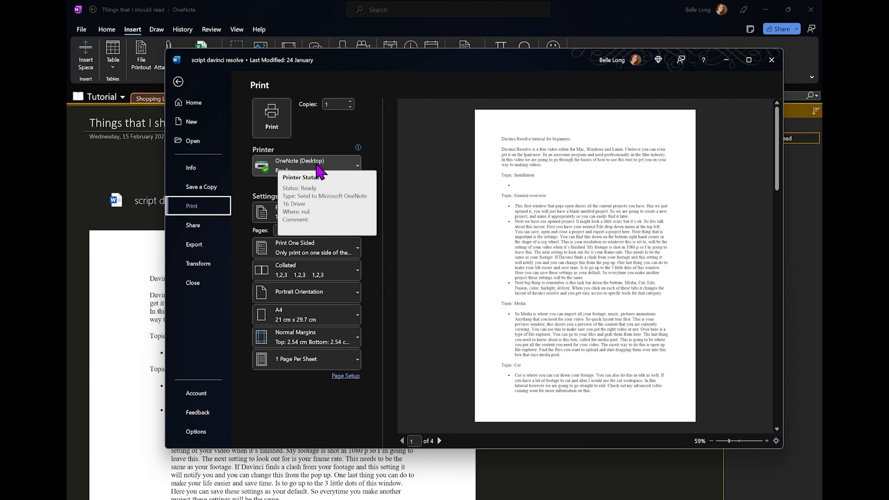
left_click(273, 129)
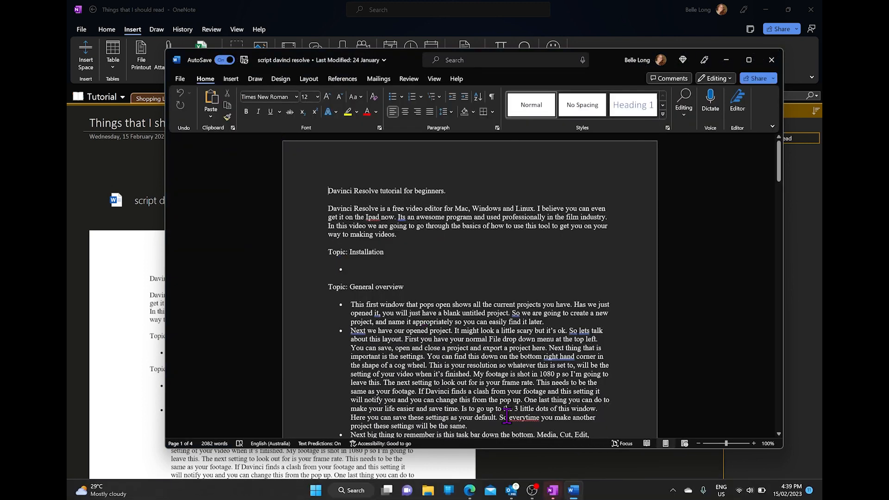
mouse_move(555, 493)
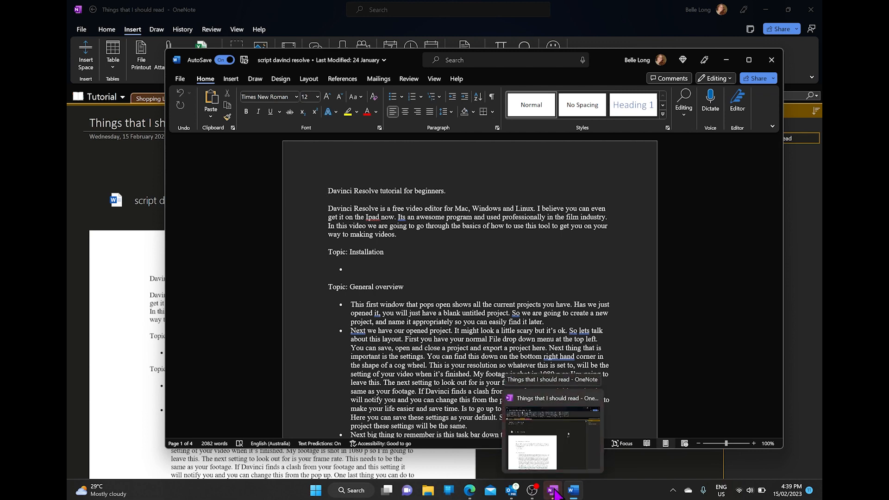
Send the Word printout to the 'Things to do' section as a new Printout page
left_click(555, 493)
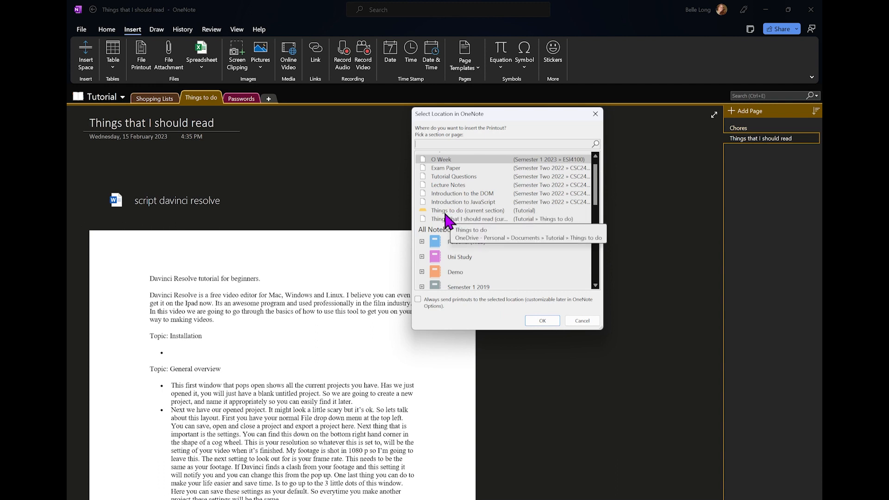
left_click(487, 210)
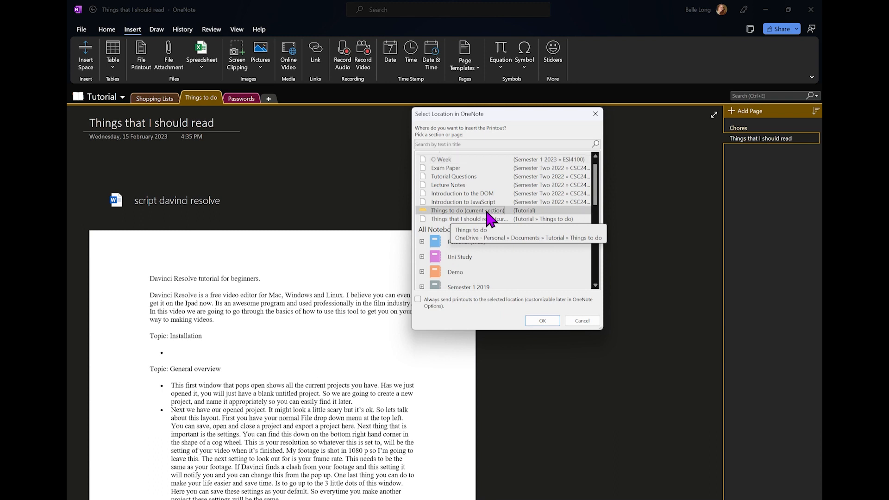
left_click(544, 321)
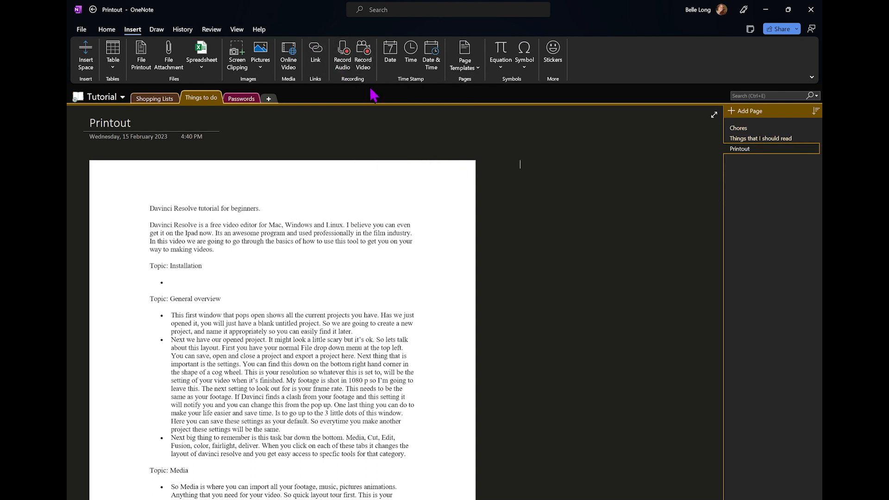
left_click(546, 158)
Add a blank page to Things to do and title it 'Page Templates'
left_click(739, 113)
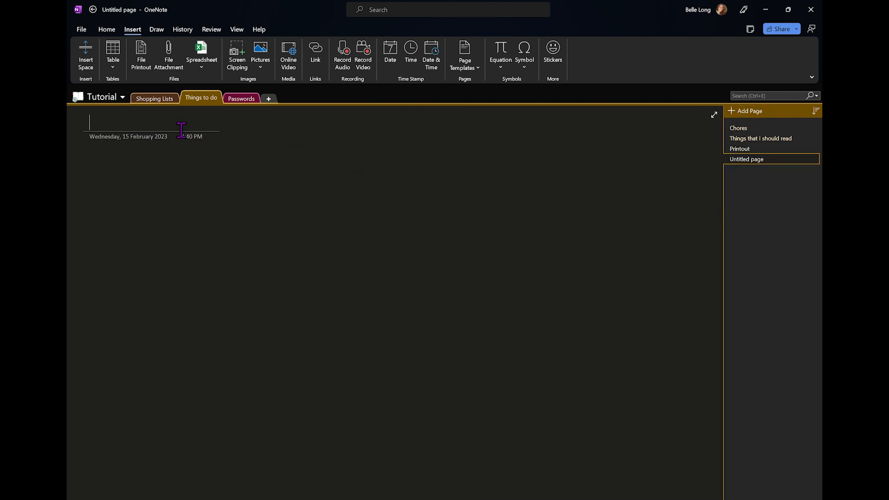
type("Page Templates")
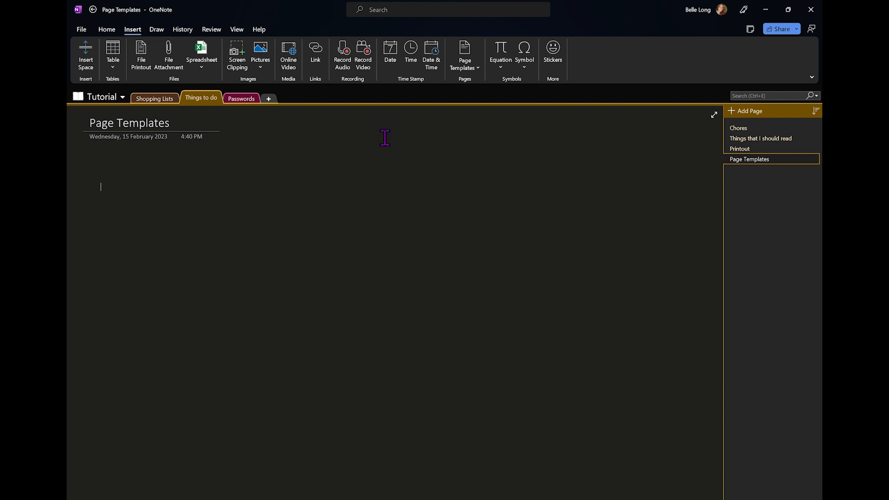
Add Academic template pages: Lecture Notes and Study Questions, and History Class Notes
left_click(472, 69)
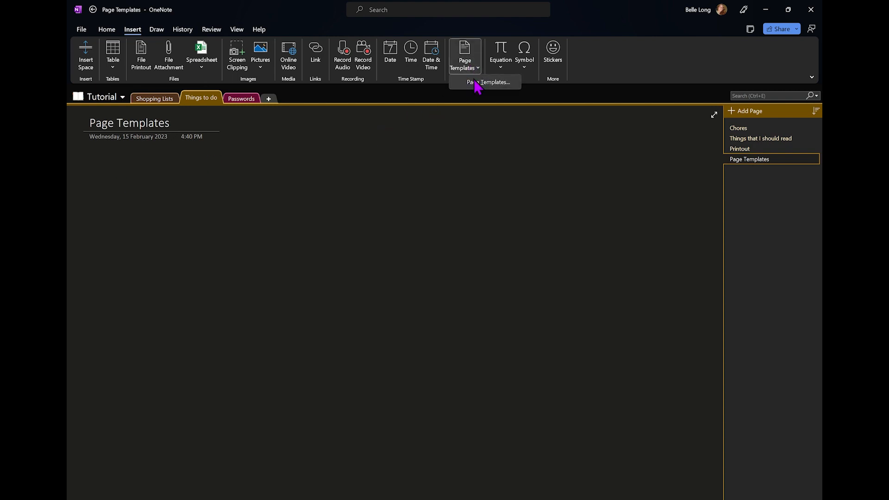
left_click(477, 86)
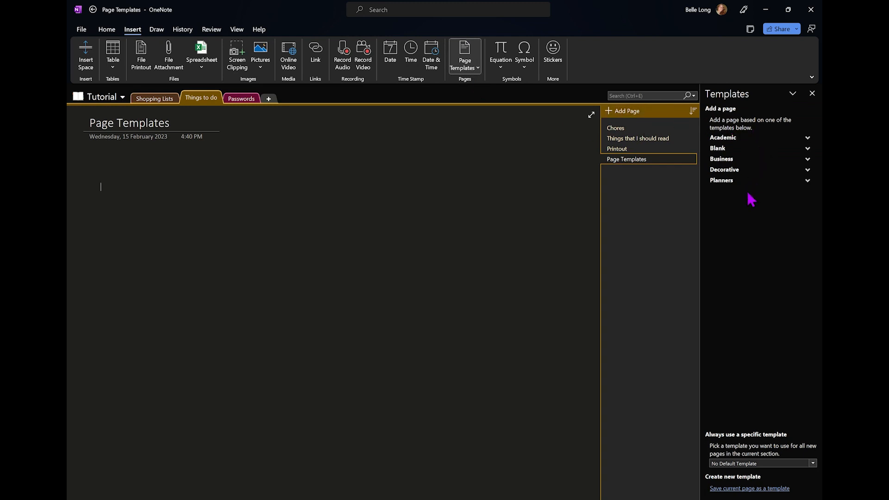
left_click(732, 138)
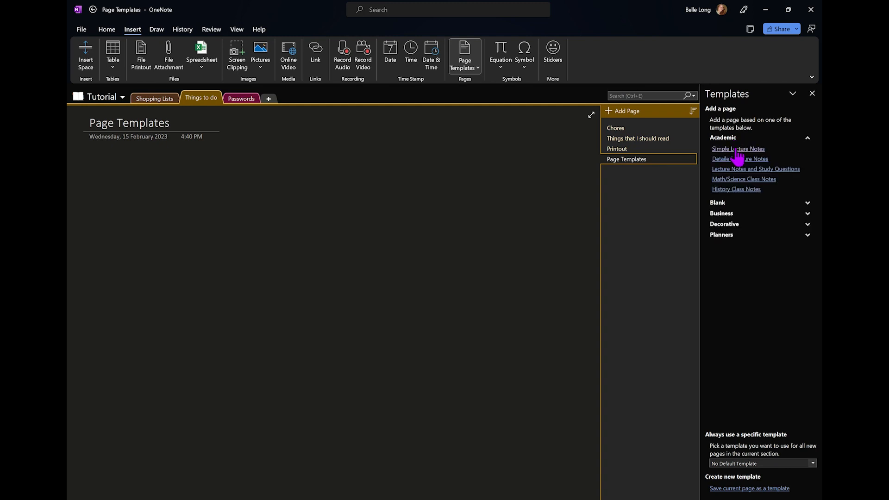
left_click(756, 169)
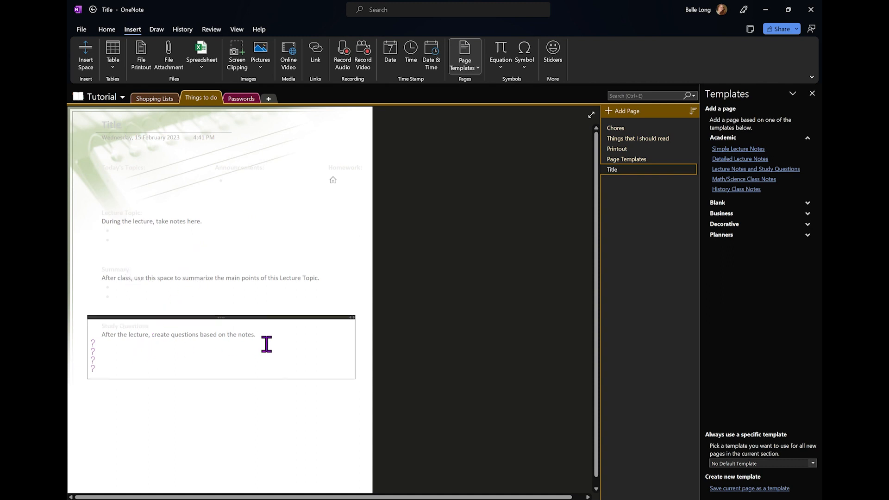
scroll(222, 435, "down", 8)
scroll(222, 434, "up", 8)
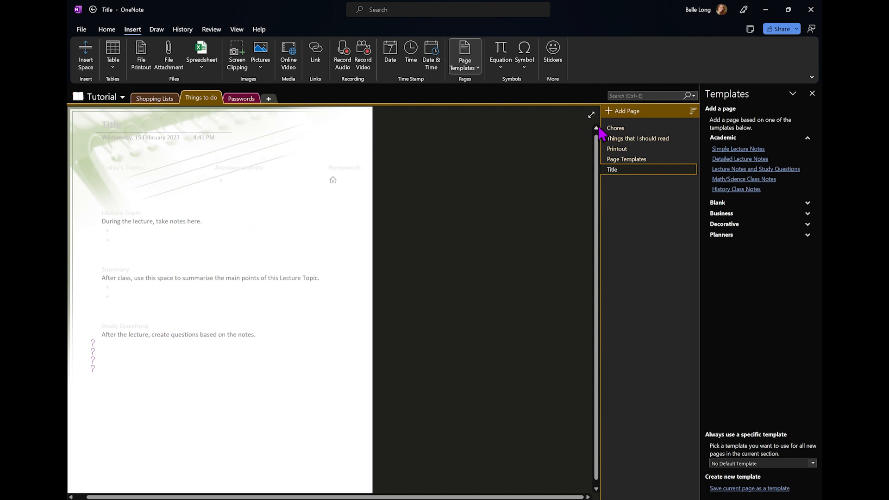
left_click(750, 190)
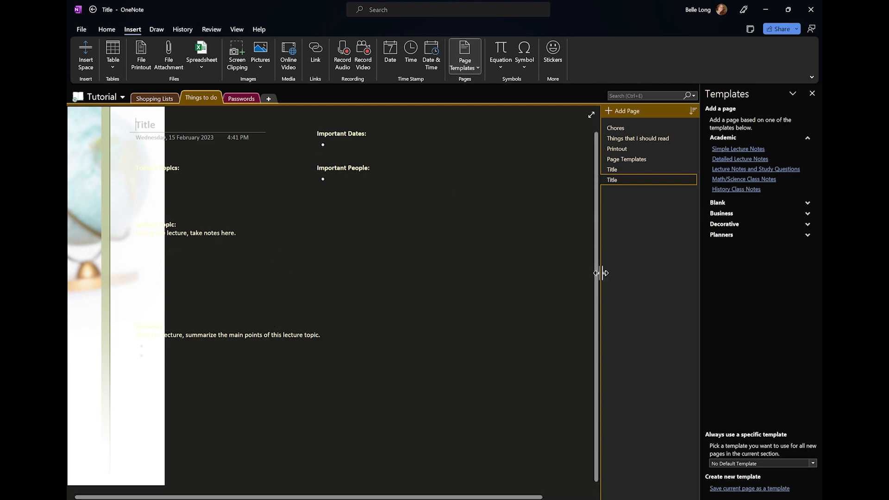
Add a Formal Meeting Notes page titled 'Business Meeting Title', then start a new page
left_click(731, 214)
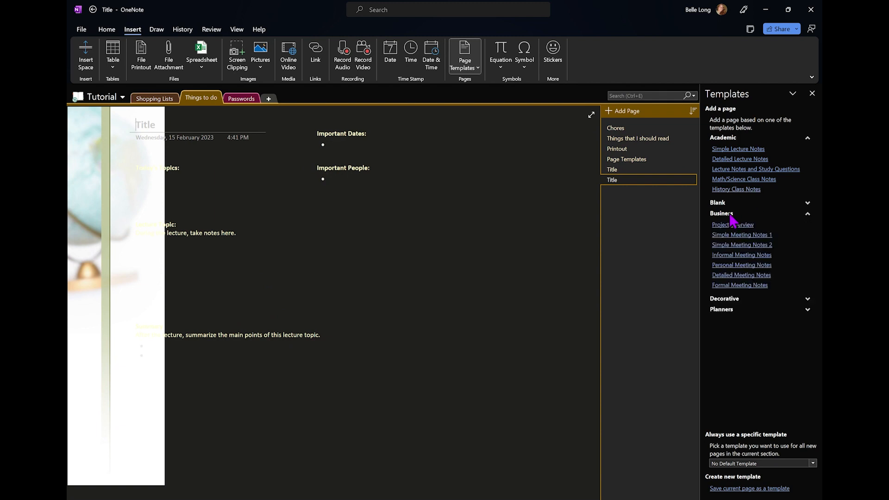
left_click(749, 288)
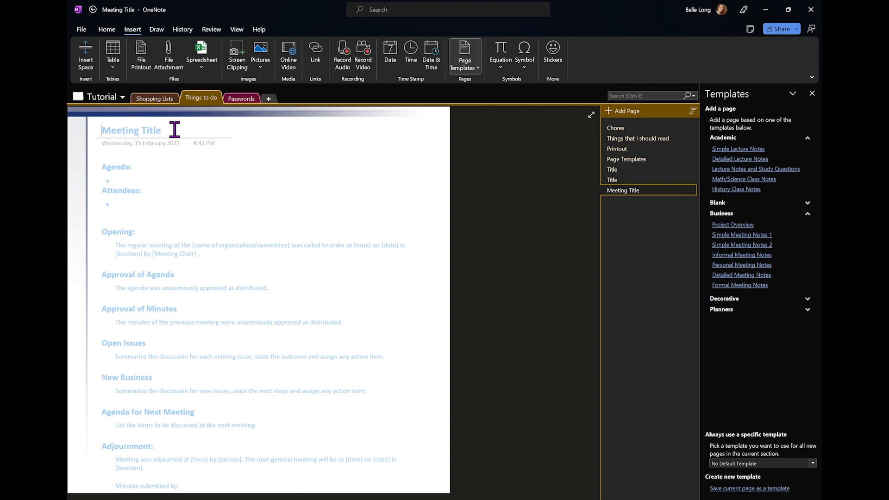
type("Bus")
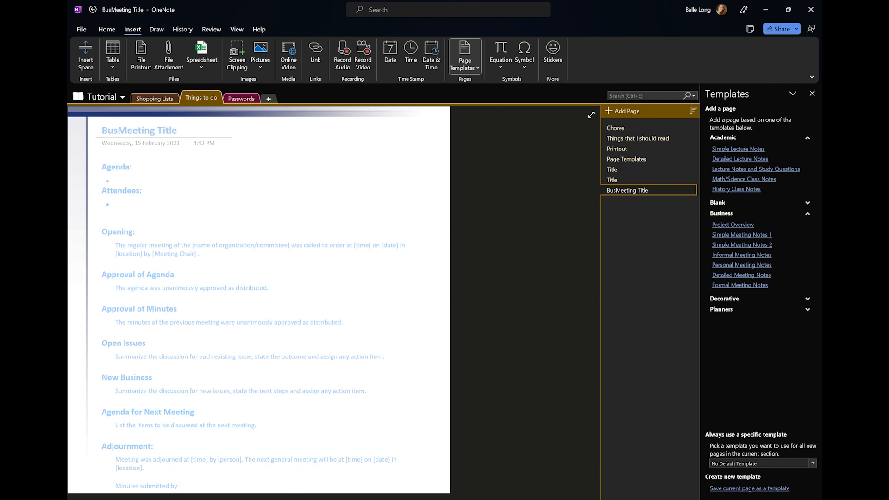
type("iness")
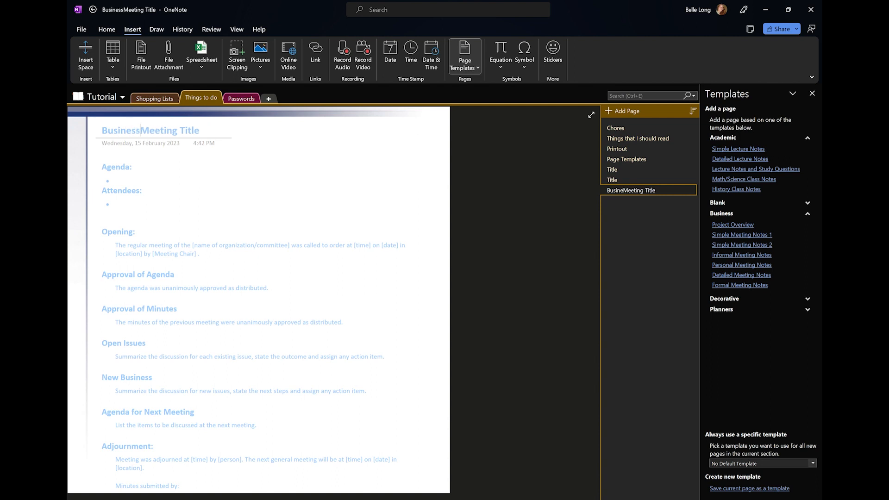
left_click(136, 179)
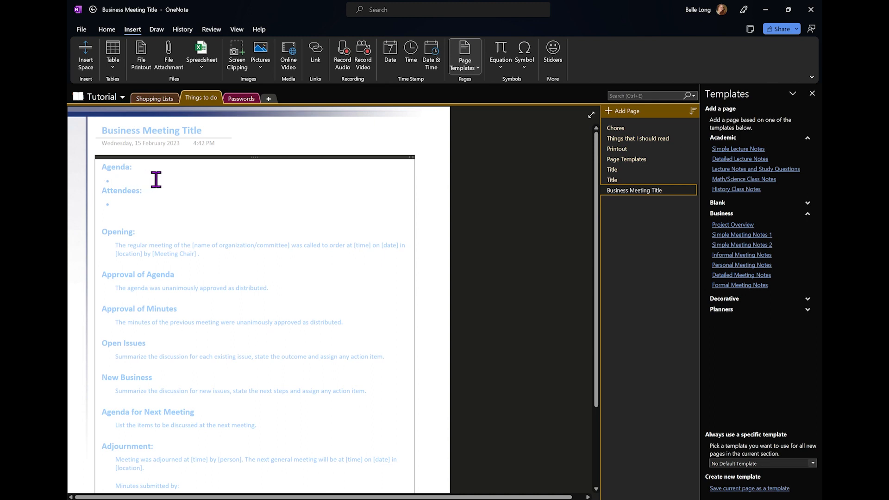
left_click(134, 204)
scroll(152, 335, "down", 1)
scroll(151, 334, "down", 1)
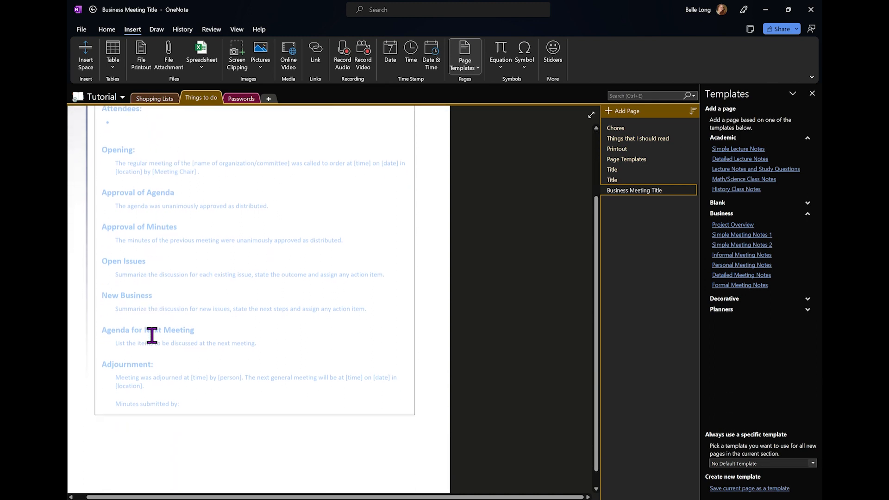
scroll(152, 334, "up", 3)
scroll(152, 335, "down", 1)
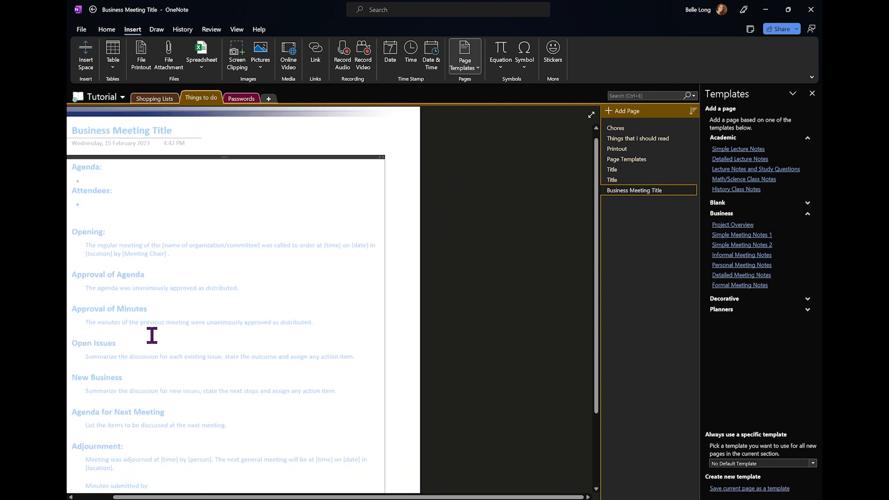
scroll(152, 335, "left", 1)
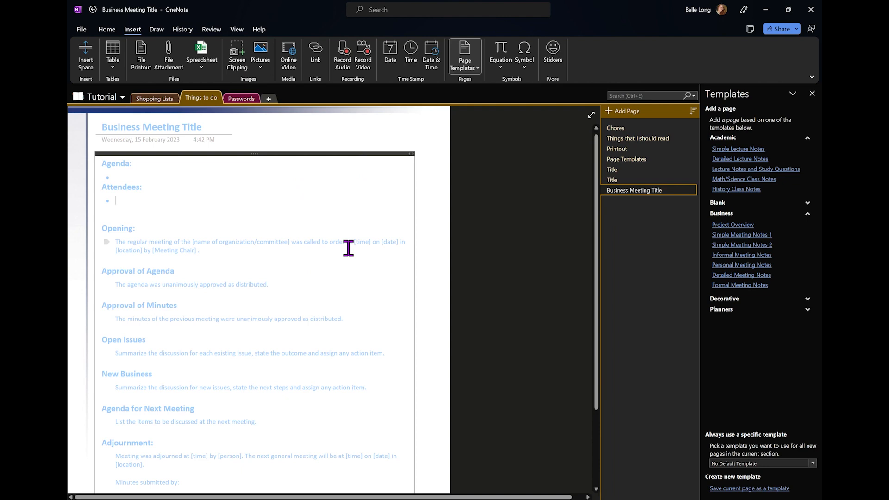
key("ctrl+n")
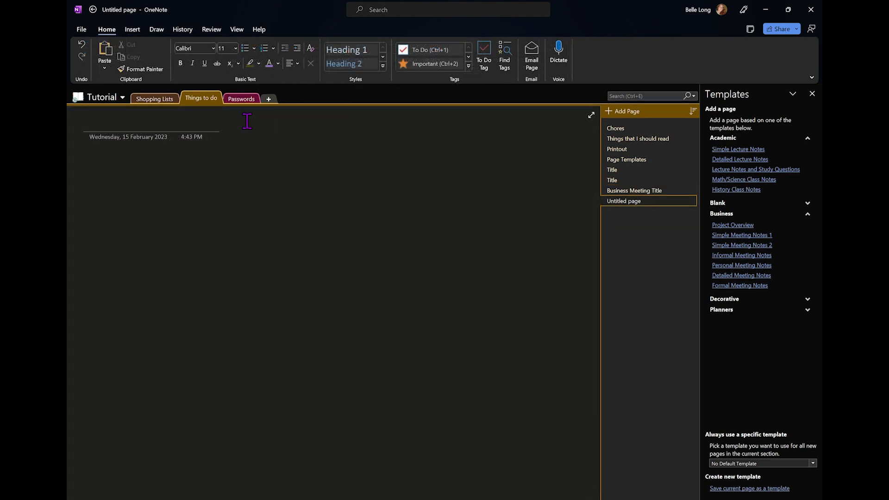
Title the new page 'Maths Homework' and insert the Area of Circle equation
left_click(184, 123)
type("Maths")
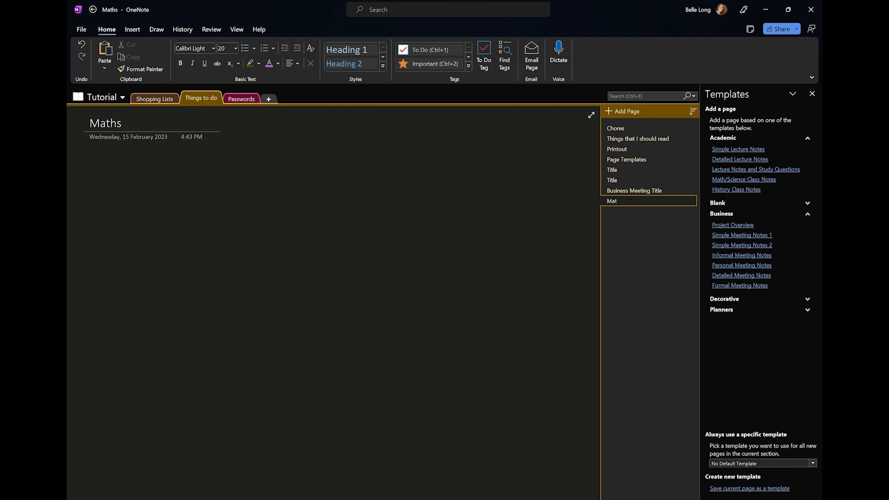
type(" Homework")
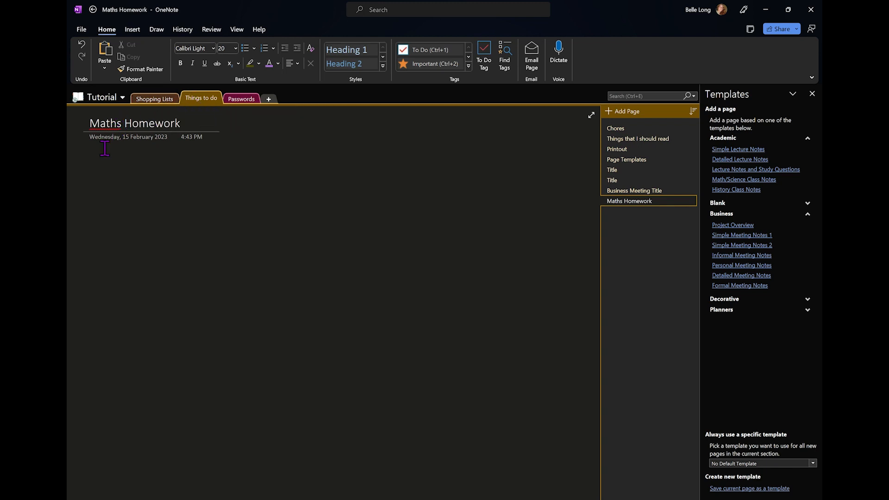
left_click(102, 166)
left_click(133, 29)
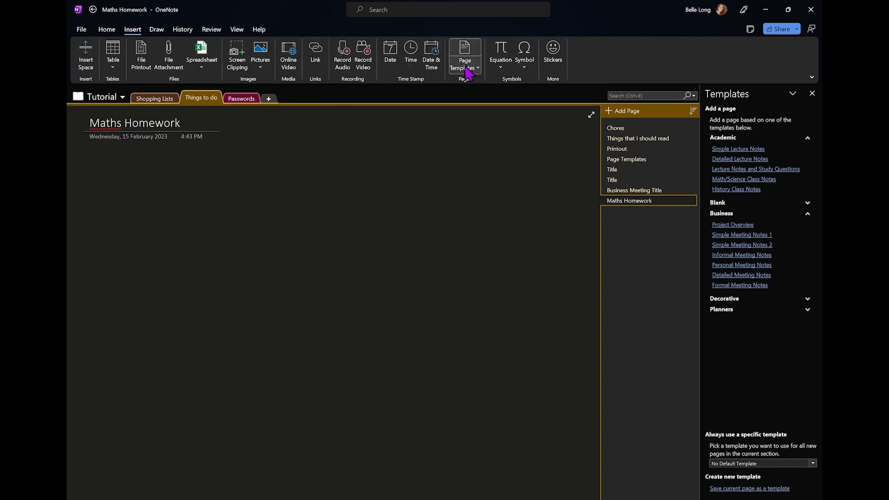
left_click(509, 68)
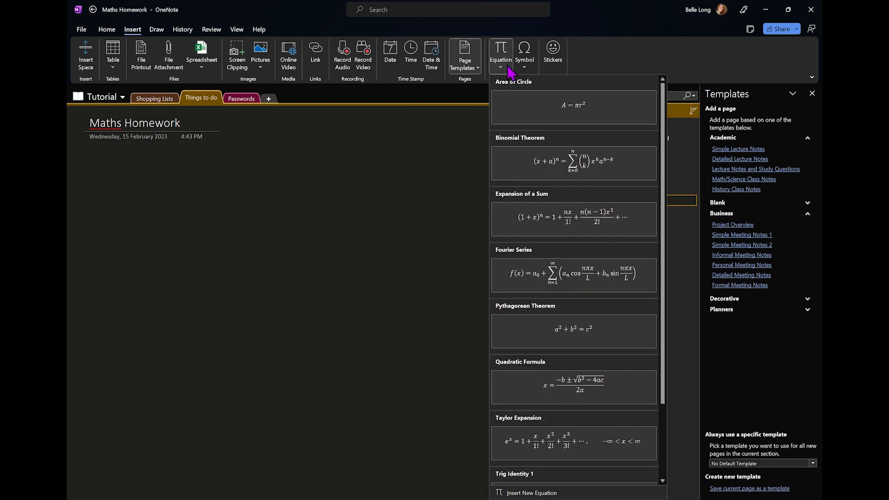
left_click(545, 121)
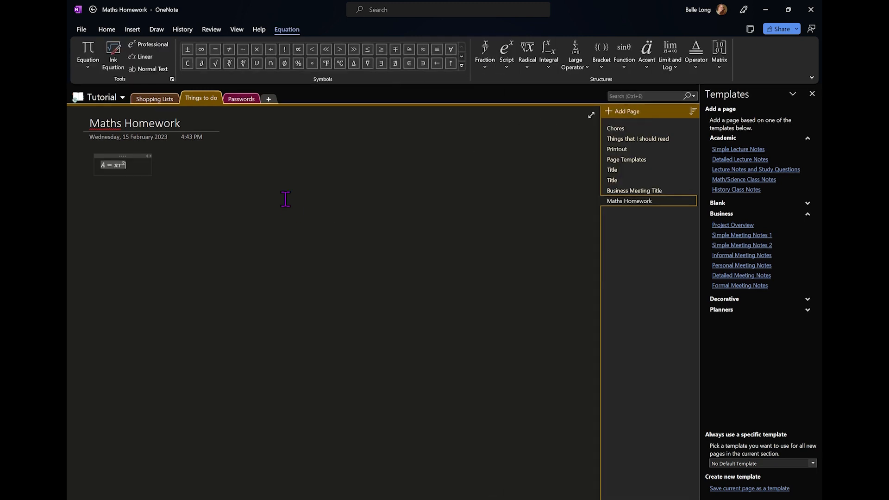
left_click(104, 203)
Type the sums 1x1= (calculated to 1) and 4x5=20 in the page body
left_click(259, 175)
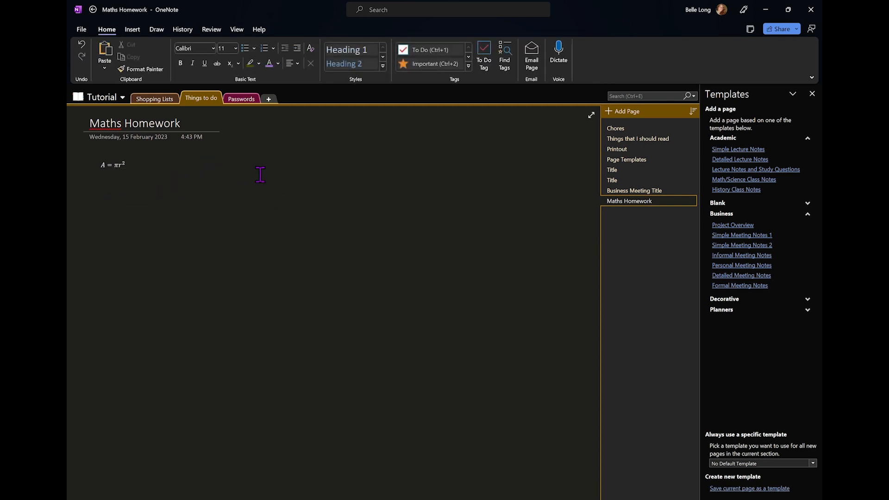
type("1x1+")
key("BackSpace")
type("=")
key("Return")
type("4X")
key("BackSpace")
type("x5=20")
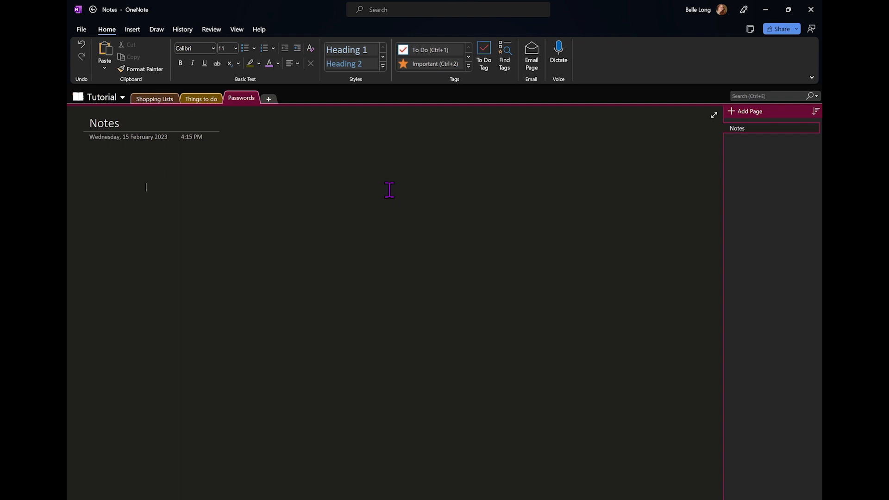
Draw a large rectangle shape below the Notes page title, then deselect it
left_click(160, 32)
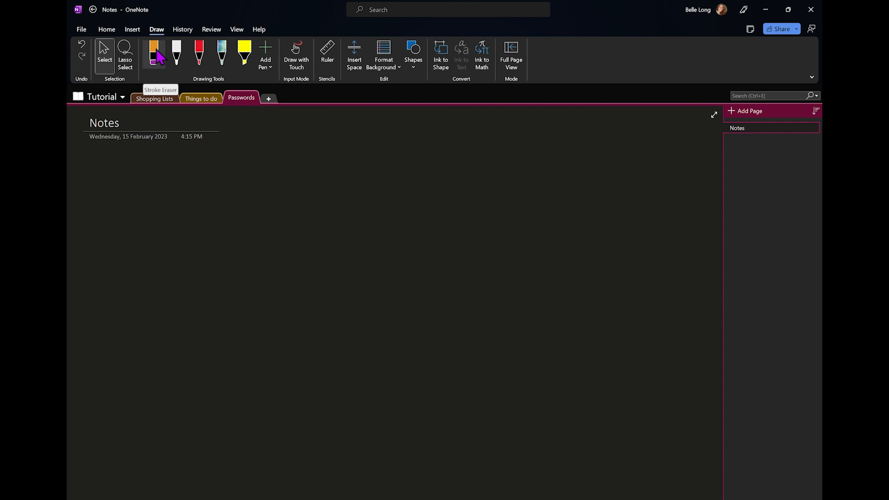
left_click(132, 30)
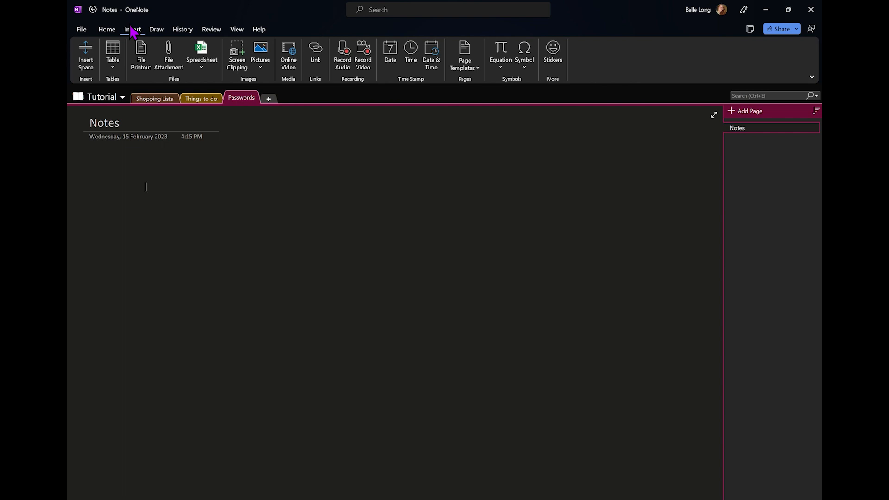
left_click(156, 30)
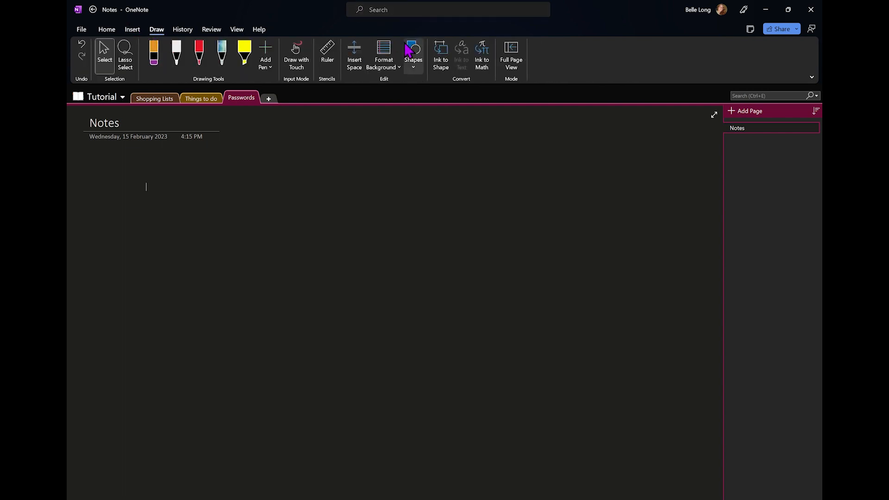
left_click(419, 67)
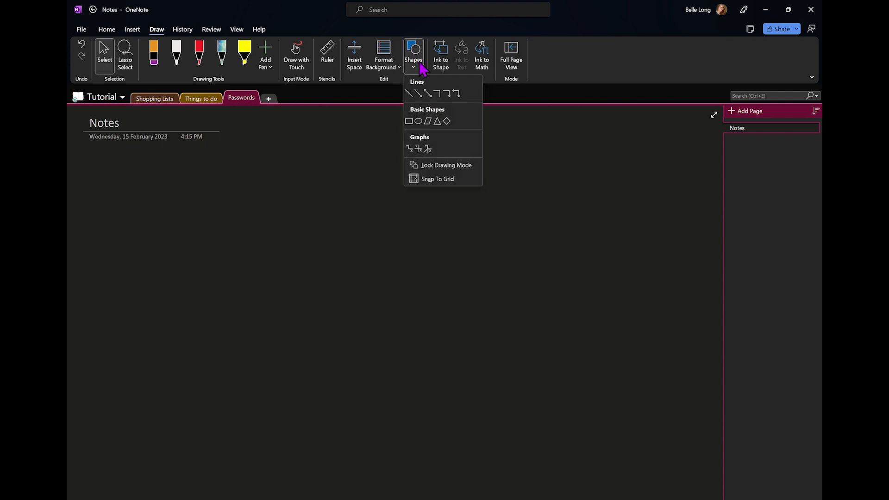
left_click(418, 121)
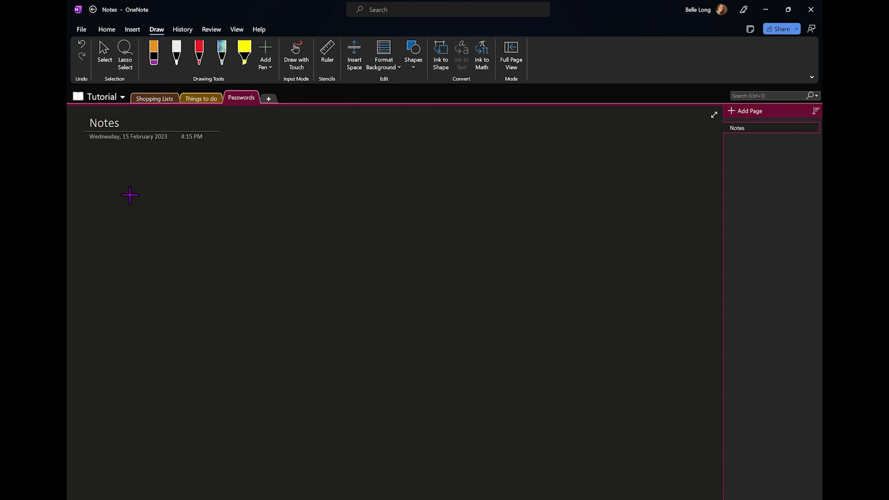
left_click_drag(130, 195, 535, 366)
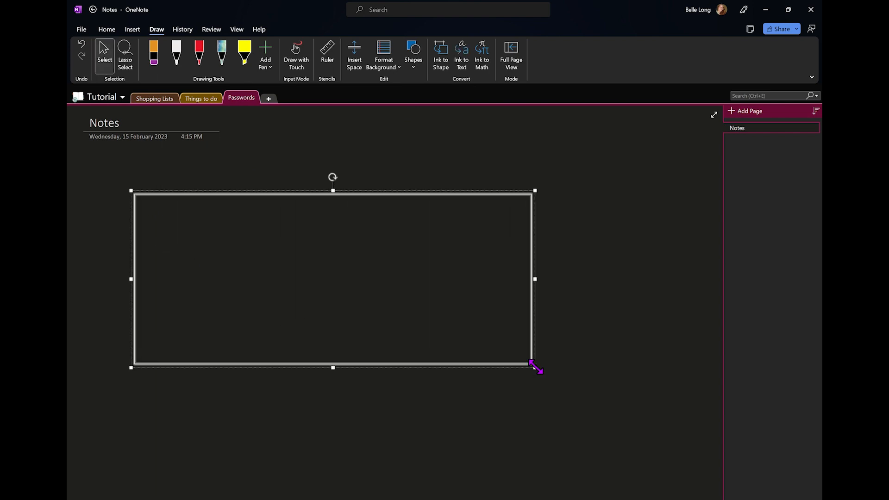
right_click(448, 264)
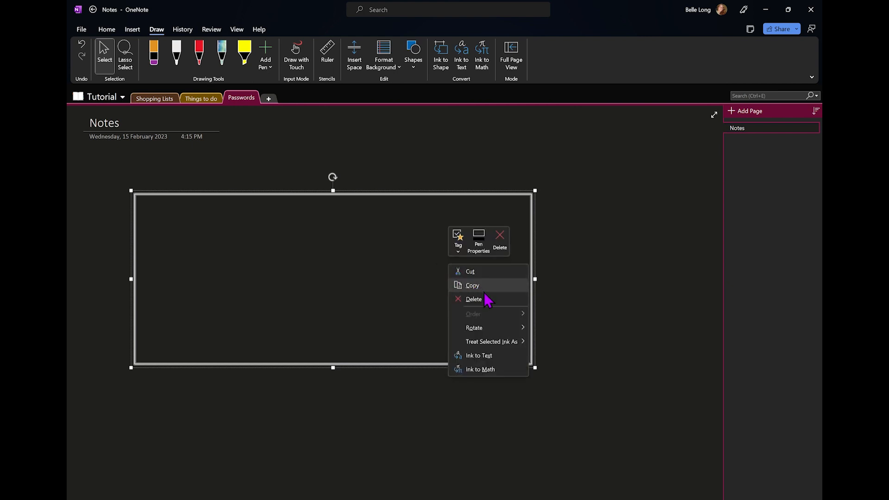
left_click(399, 129)
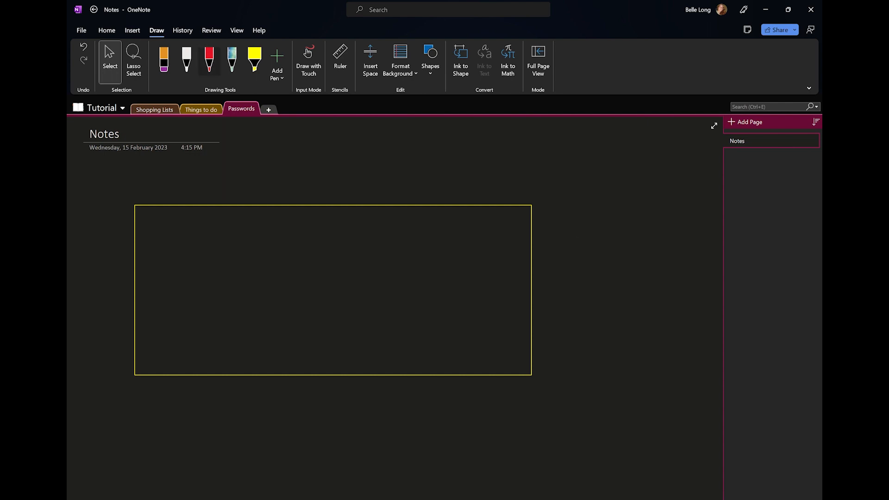
In red ink, handwrite 'Hello' inside the box and '1x1=1' below it
left_click(209, 59)
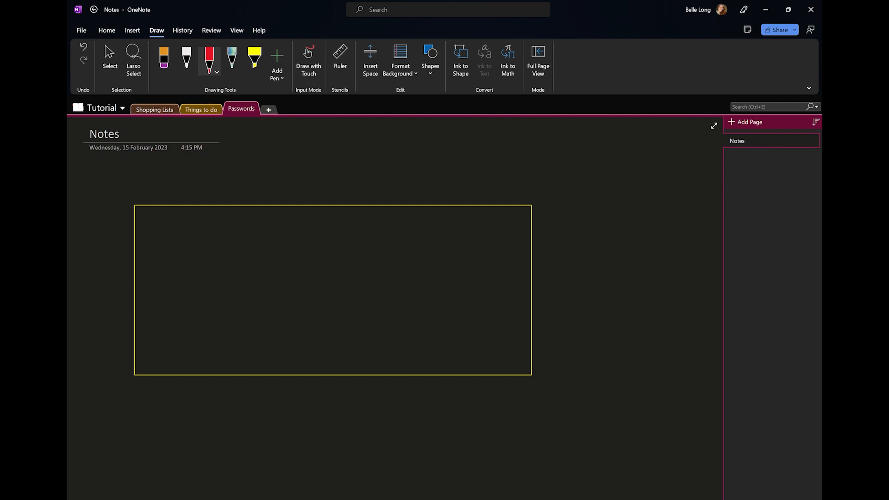
left_click_drag(190, 241, 183, 314)
mouse_move(220, 243)
left_mouse_down()
mouse_move(209, 315)
mouse_move(209, 270)
mouse_move(247, 299)
left_mouse_up()
left_click_drag(270, 248, 265, 307)
left_click_drag(319, 290, 317, 285)
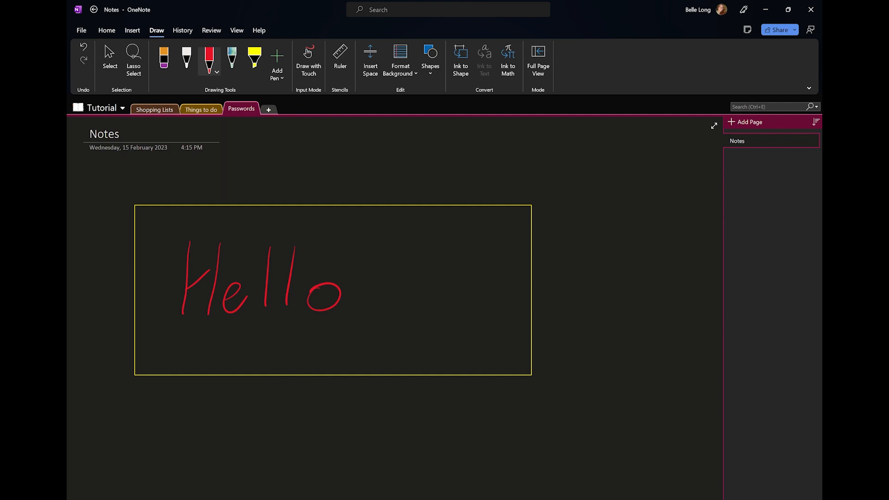
left_click_drag(235, 401, 230, 443)
mouse_move(256, 410)
left_mouse_down()
mouse_move(269, 439)
mouse_move(255, 437)
left_mouse_up()
left_click_drag(294, 410, 293, 441)
mouse_move(317, 419)
left_mouse_down()
mouse_move(335, 416)
mouse_move(341, 429)
mouse_move(368, 440)
left_mouse_up()
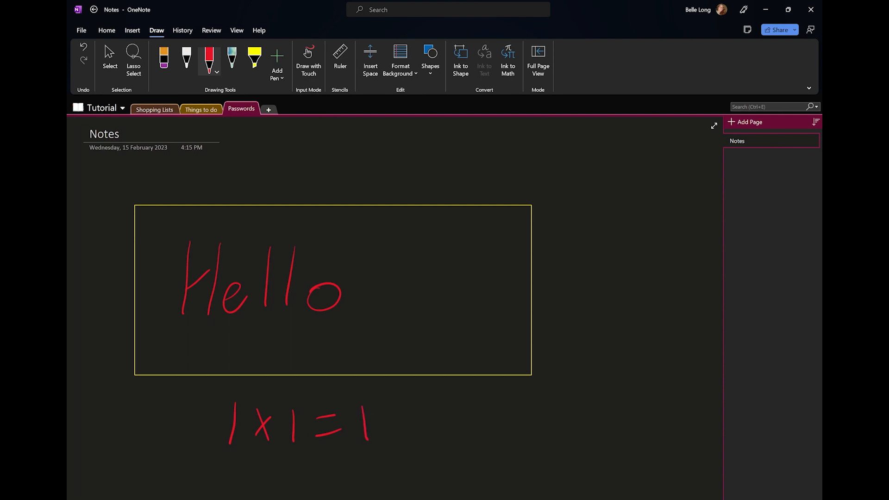
Handwrite an underlined 'History Essay is Due 15th Feb.' and erase the earlier practice ink
mouse_move(472, 405)
left_mouse_down()
mouse_move(474, 428)
mouse_move(484, 415)
left_mouse_up()
mouse_move(483, 406)
left_mouse_down()
mouse_move(485, 426)
mouse_move(499, 420)
left_mouse_up()
mouse_move(512, 395)
left_mouse_down()
mouse_move(511, 411)
mouse_move(519, 402)
left_mouse_up()
left_click_drag(525, 401, 538, 398)
left_click_drag(541, 391, 560, 408)
mouse_move(589, 368)
left_mouse_down()
mouse_move(593, 386)
mouse_move(600, 380)
left_mouse_up()
mouse_move(618, 364)
left_mouse_down()
mouse_move(611, 372)
mouse_move(646, 373)
left_mouse_up()
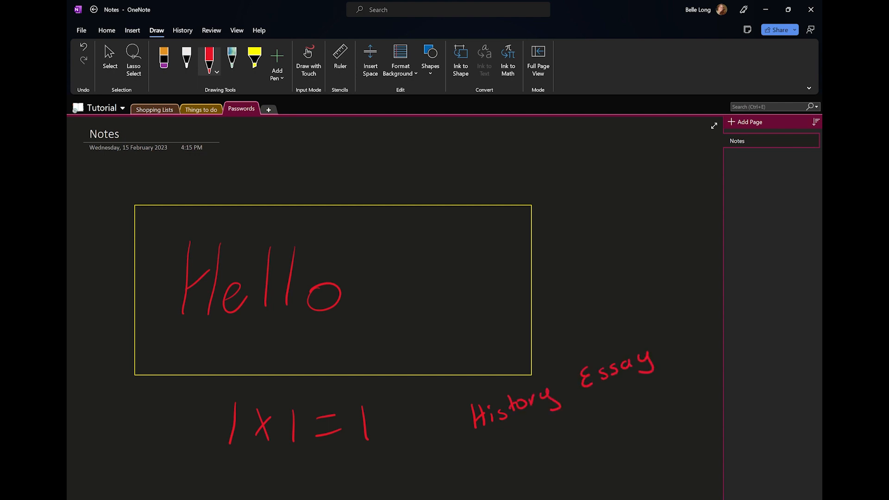
left_click_drag(542, 427, 542, 438)
left_click_drag(560, 425, 553, 436)
left_click_drag(585, 407, 588, 420)
left_click_drag(607, 405, 638, 401)
mouse_move(547, 459)
left_mouse_down()
mouse_move(550, 477)
mouse_move(563, 454)
left_mouse_up()
mouse_move(571, 446)
left_mouse_down()
mouse_move(570, 455)
mouse_move(606, 455)
left_mouse_up()
left_click_drag(603, 438, 615, 431)
left_click_drag(605, 447, 627, 447)
left_click_drag(632, 420, 636, 439)
left_click(653, 433)
mouse_move(597, 478)
left_mouse_down()
mouse_move(660, 453)
mouse_move(697, 456)
left_mouse_up()
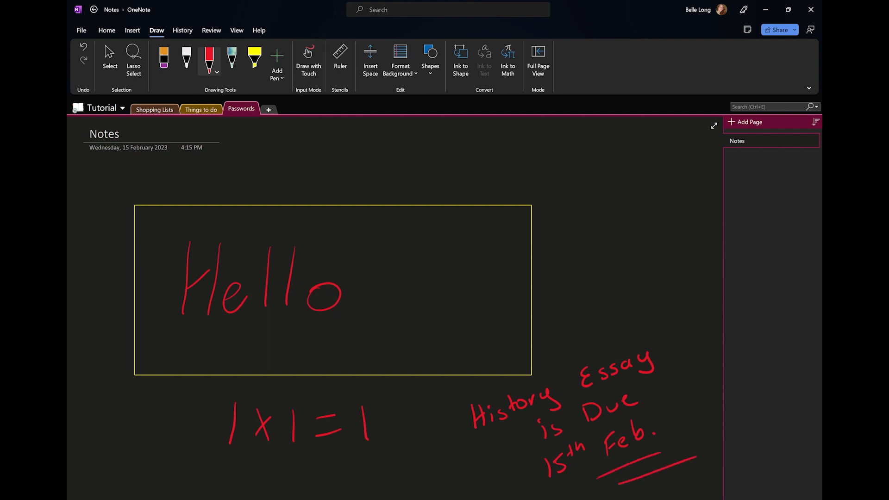
left_click(164, 58)
mouse_move(383, 423)
left_mouse_down()
mouse_move(351, 451)
mouse_move(284, 432)
mouse_move(275, 302)
mouse_move(199, 303)
left_mouse_up()
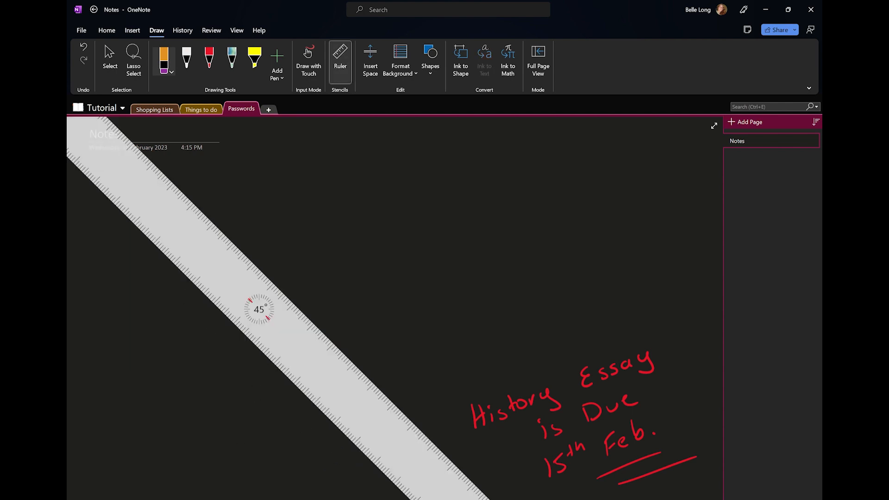
With red ink, rule three parallel 45° lines, shifting the ruler right between each
left_click_drag(260, 310, 357, 406)
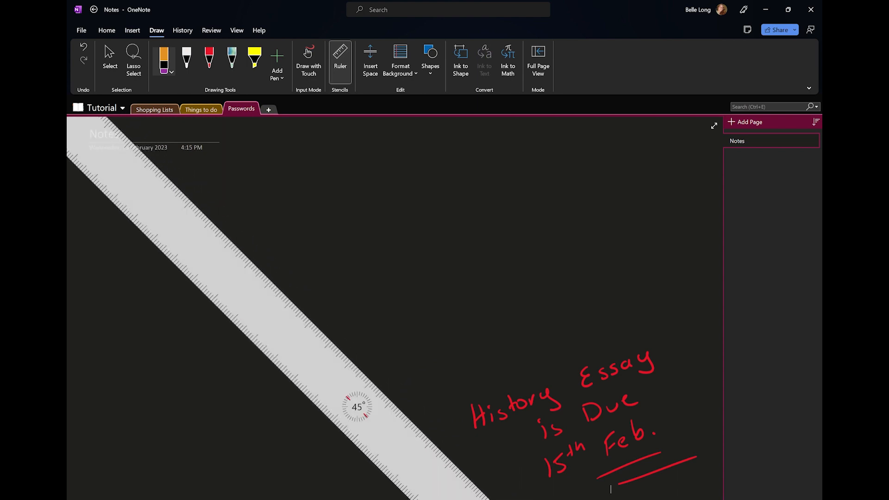
left_click(209, 58)
left_click_drag(154, 162, 491, 499)
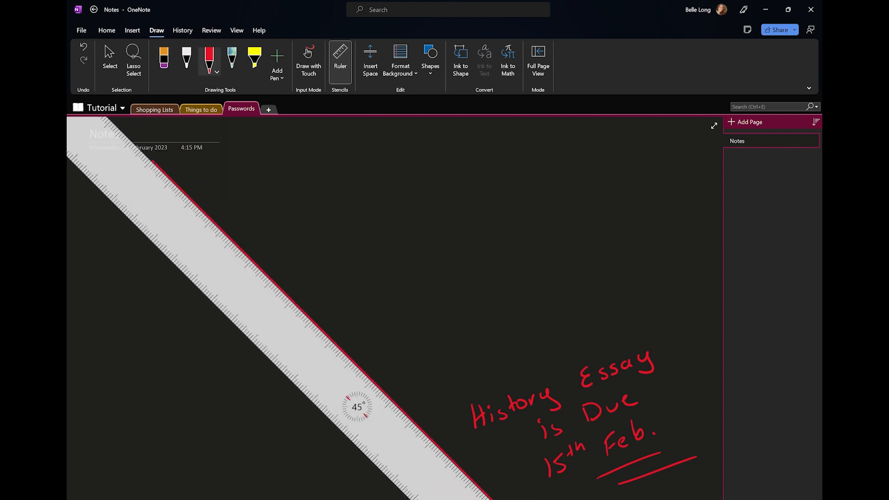
left_click_drag(357, 407, 421, 387)
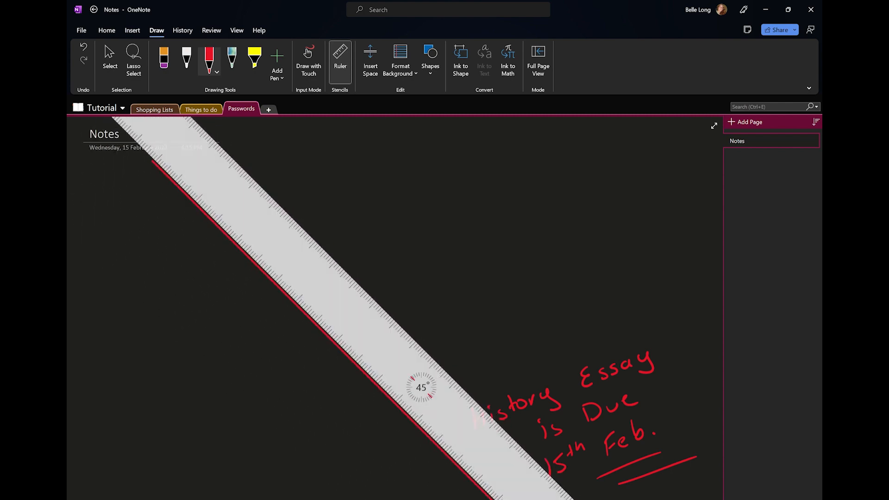
mouse_move(206, 118)
left_mouse_down()
mouse_move(248, 174)
mouse_move(573, 499)
left_mouse_up()
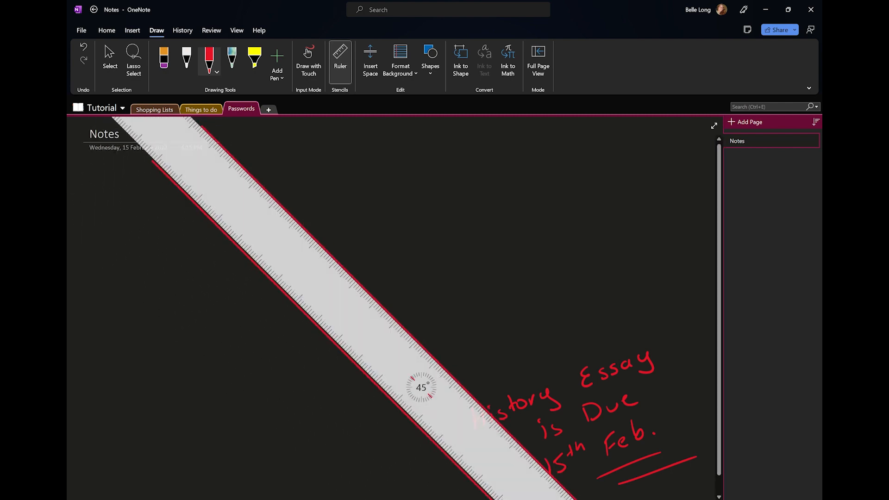
left_click_drag(421, 387, 487, 369)
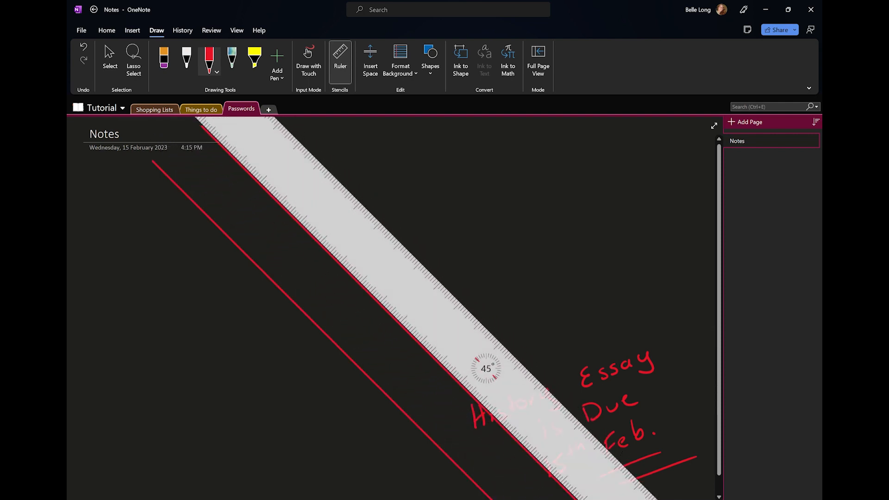
left_click_drag(278, 119, 651, 499)
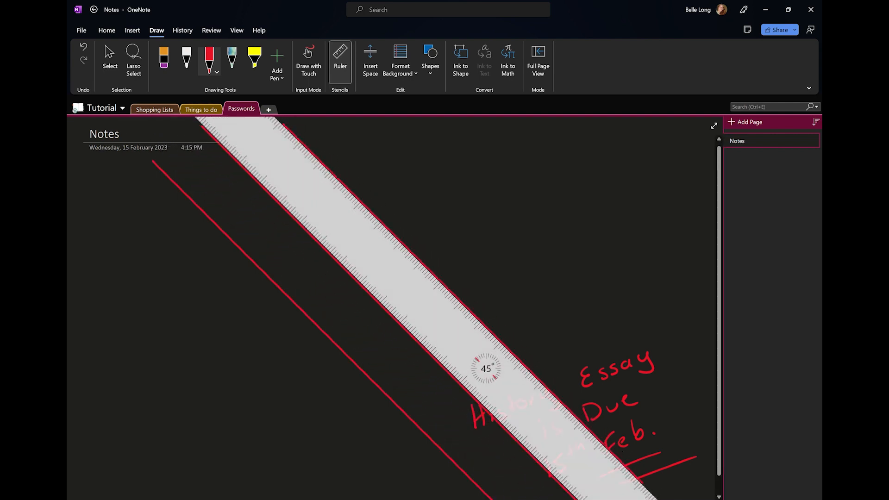
Rule three red lines at 33° crossing the 45° lines, moving the ruler between each
mouse_move(486, 369)
left_mouse_down()
mouse_move(448, 418)
mouse_move(432, 381)
mouse_move(334, 421)
left_mouse_up()
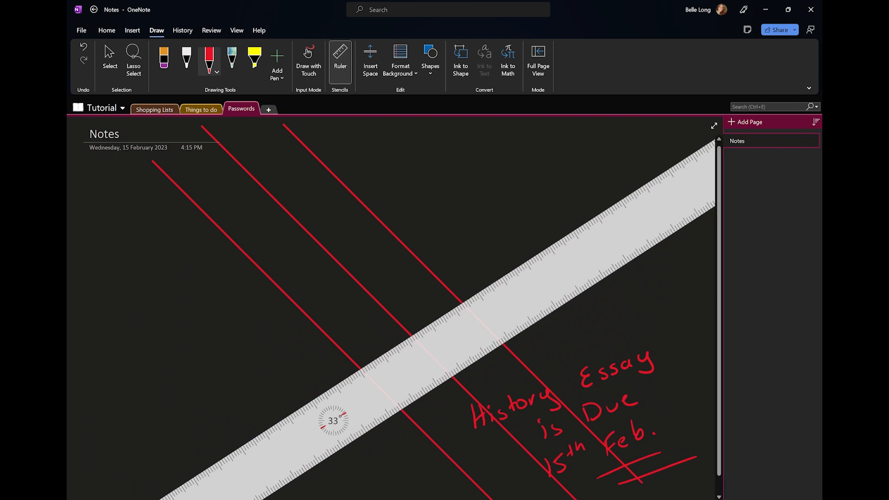
left_click_drag(351, 444, 709, 212)
left_click_drag(334, 421, 278, 343)
left_click_drag(278, 377, 672, 122)
left_click_drag(278, 344, 232, 277)
left_click_drag(222, 318, 529, 117)
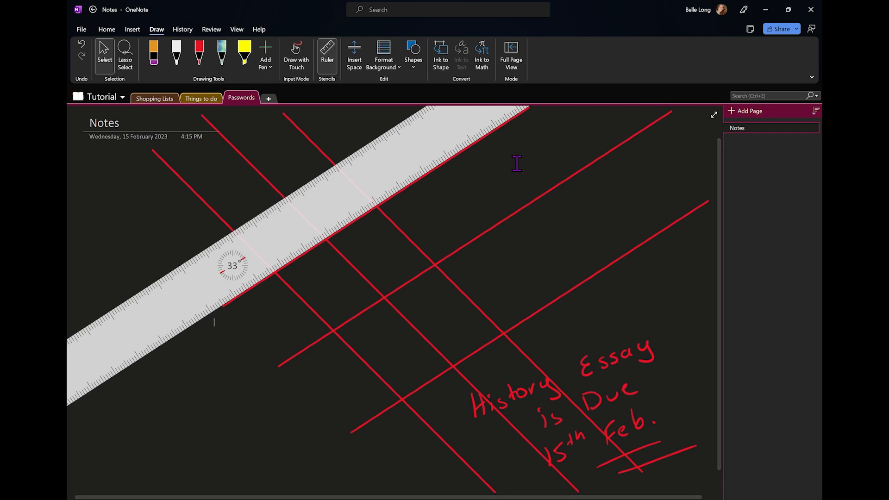
Add a new page, put the ruler away, and title the page 'Maths notes'
left_click(738, 112)
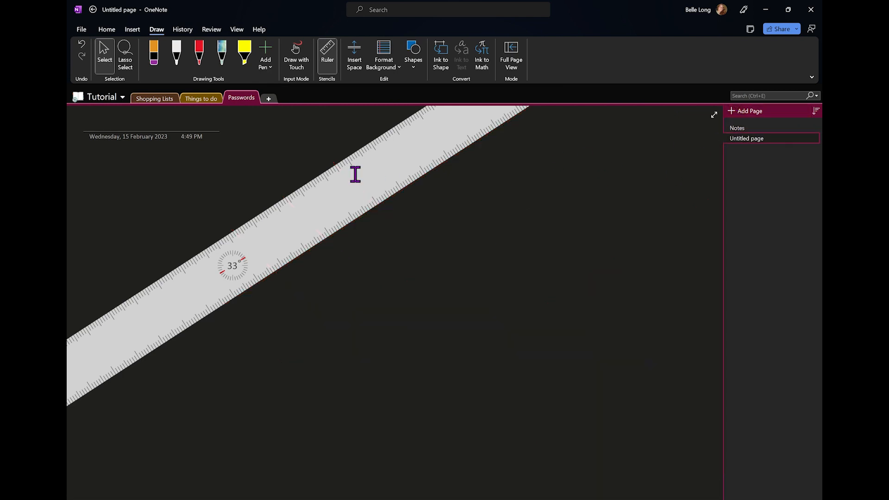
left_click(327, 55)
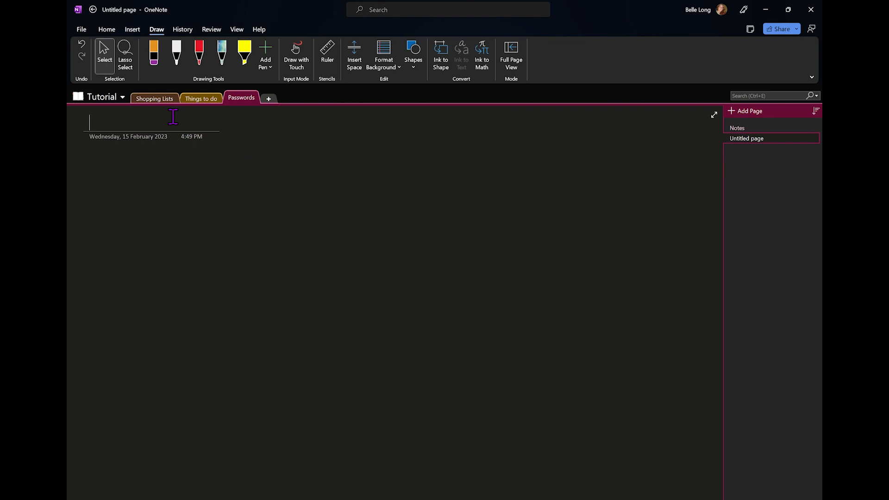
type("Maths notes")
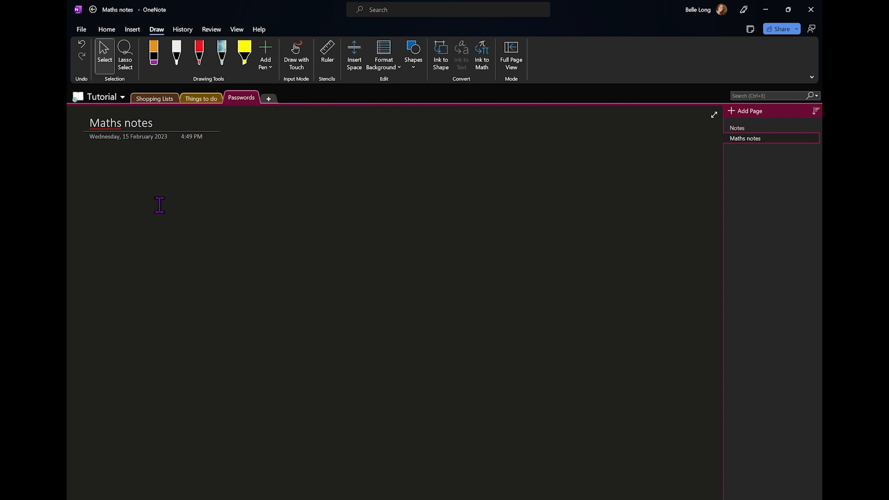
Apply the Narrow Ruled line background to the Maths notes page
left_click(381, 70)
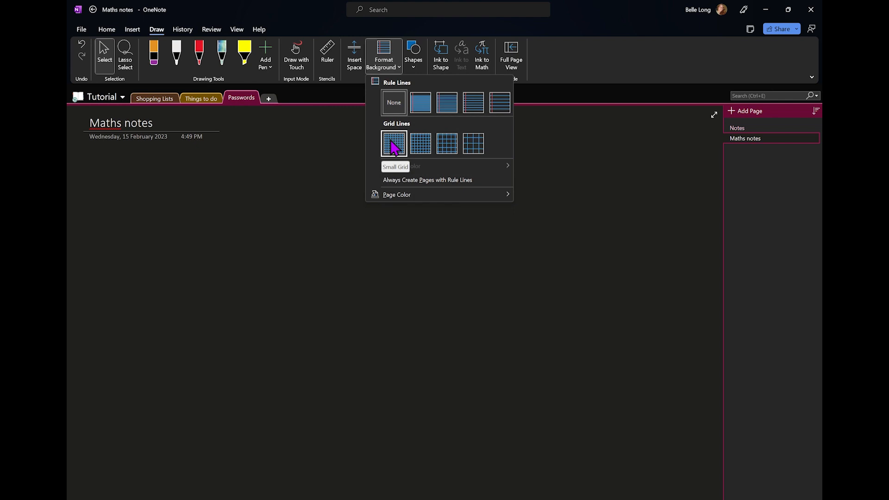
left_click(416, 93)
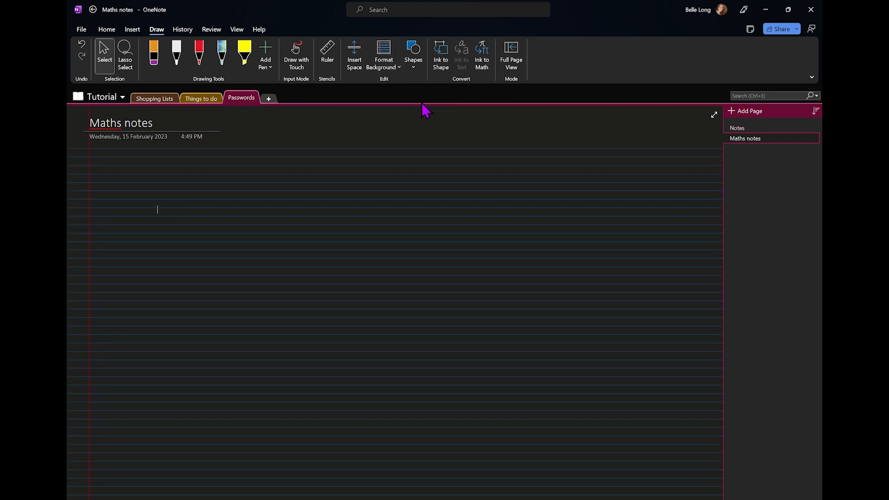
left_click(384, 55)
left_click(422, 99)
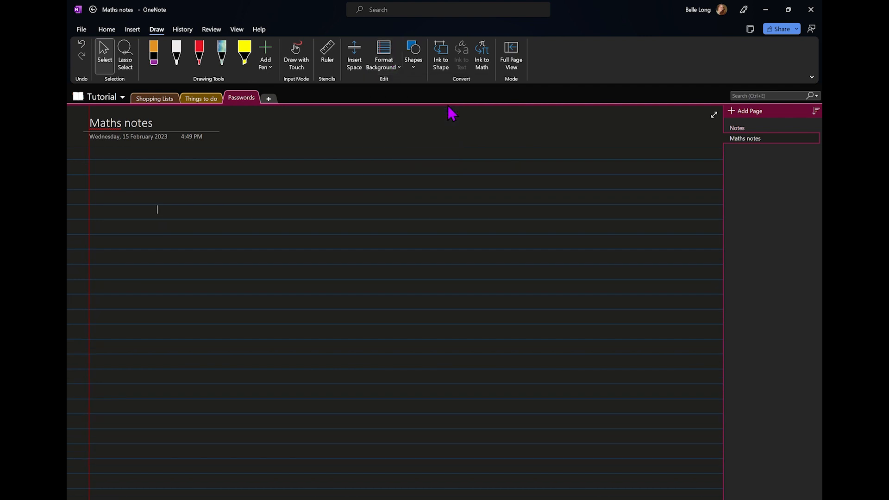
left_click(199, 53)
Handwrite 'Hello.' in red at the top of the ruled page
mouse_move(157, 170)
left_mouse_down()
mouse_move(153, 210)
mouse_move(166, 197)
mouse_move(165, 207)
left_mouse_up()
mouse_move(156, 198)
left_mouse_down()
mouse_move(182, 194)
mouse_move(192, 206)
left_mouse_up()
mouse_move(205, 166)
left_mouse_down()
mouse_move(202, 205)
mouse_move(218, 199)
left_mouse_up()
mouse_move(230, 190)
left_mouse_down()
mouse_move(242, 204)
mouse_move(230, 190)
left_mouse_up()
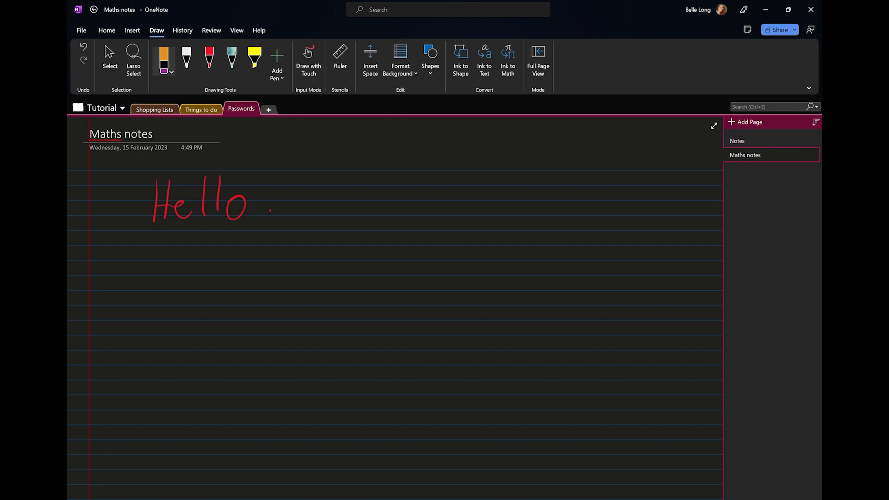
Handwrite 'Write in between the lines.' along a ruled line
left_click_drag(367, 234, 407, 245)
left_click_drag(404, 238, 411, 238)
left_click_drag(410, 242, 486, 245)
mouse_move(489, 235)
left_mouse_down()
mouse_move(492, 246)
mouse_move(521, 243)
left_mouse_up()
left_click_drag(523, 241, 603, 244)
left_click_drag(608, 239, 617, 243)
left_click_drag(620, 241, 628, 240)
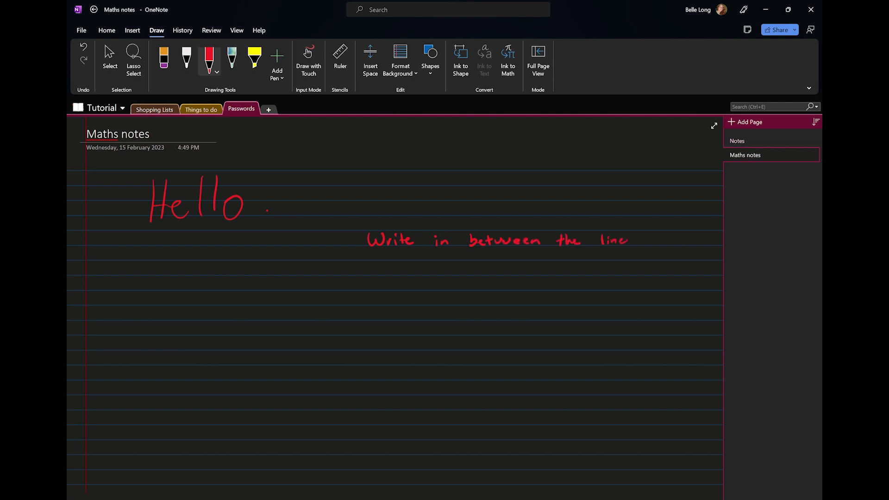
Handwrite 'Just like a book.' on the next line, then go to Shopping Lists
left_click_drag(417, 250, 425, 250)
mouse_move(422, 250)
left_mouse_down()
mouse_move(417, 258)
mouse_move(433, 257)
left_mouse_up()
left_click_drag(440, 254, 435, 260)
left_click_drag(496, 251, 494, 256)
left_click_drag(497, 255, 531, 259)
left_click_drag(544, 249, 551, 258)
left_click_drag(552, 255, 568, 257)
left_click_drag(571, 249, 574, 258)
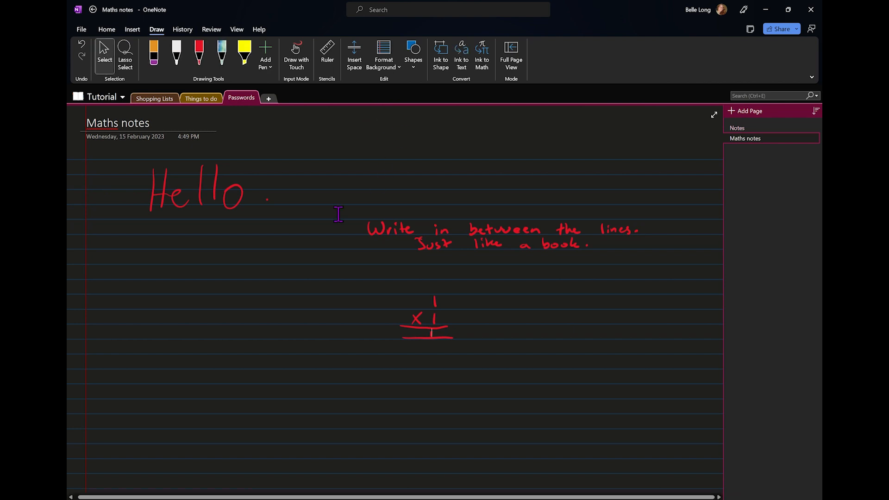
left_click(168, 107)
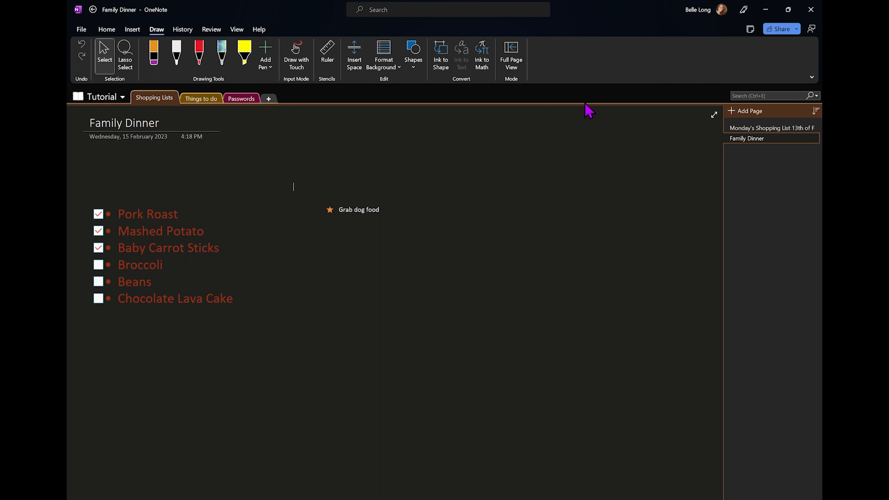
Open the Share dropdown for the notebook from the Family Dinner page
left_click(795, 28)
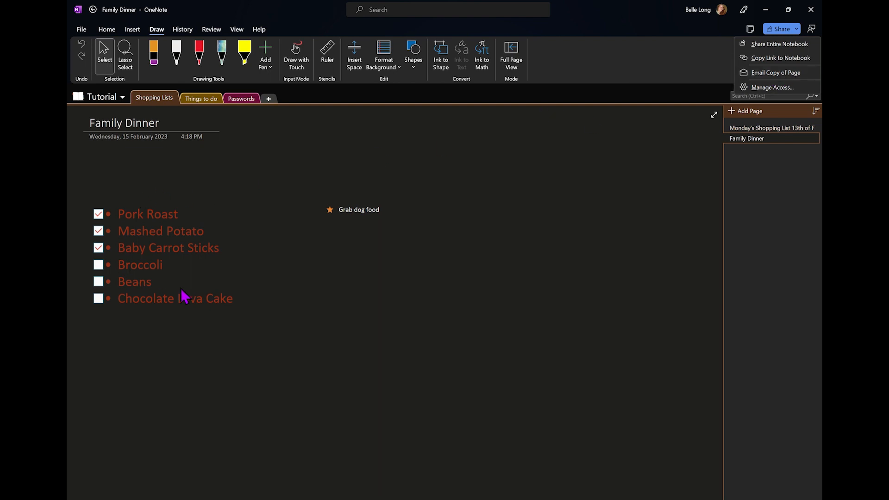
Share the entire Tutorial notebook by sending an edit link to the recipient's e-mail address
left_click(772, 45)
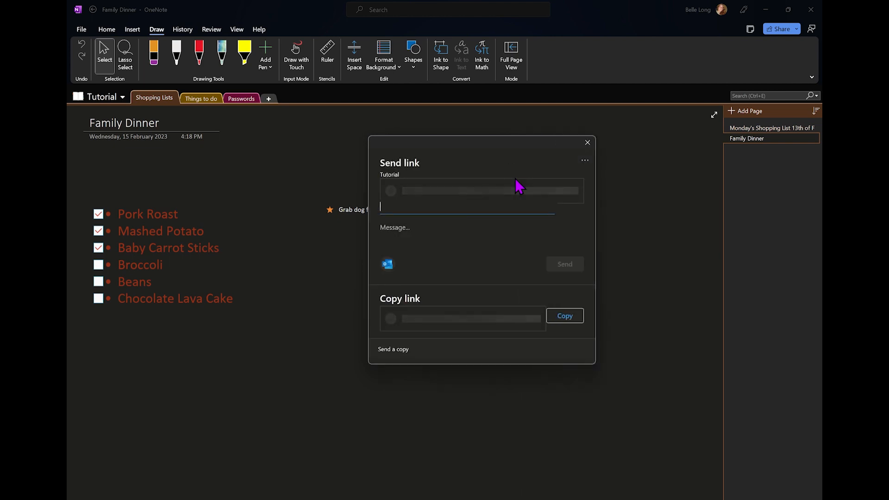
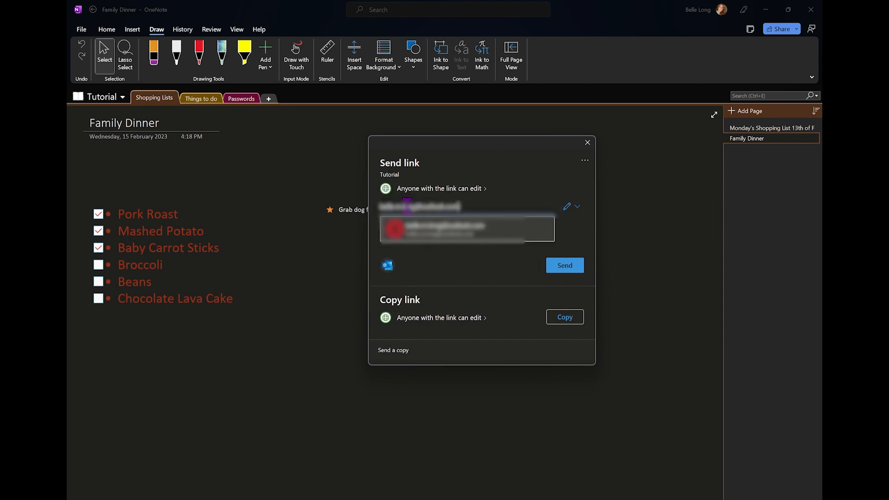
left_click(432, 232)
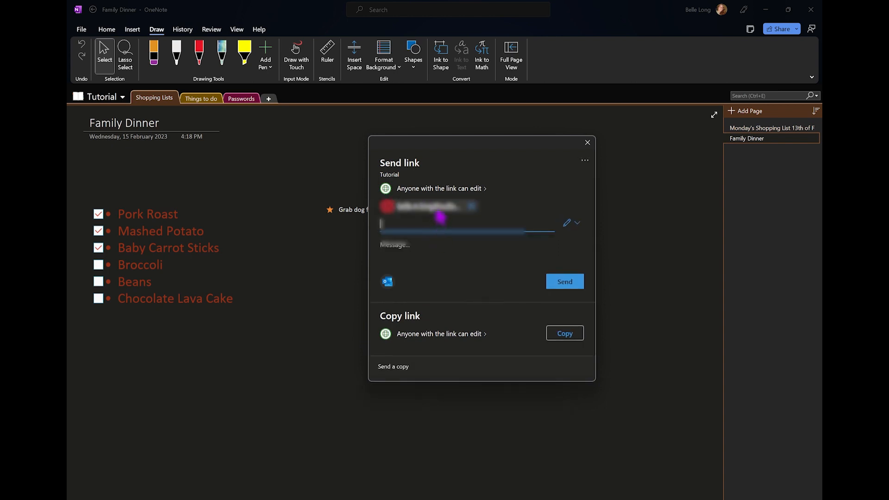
left_click(561, 285)
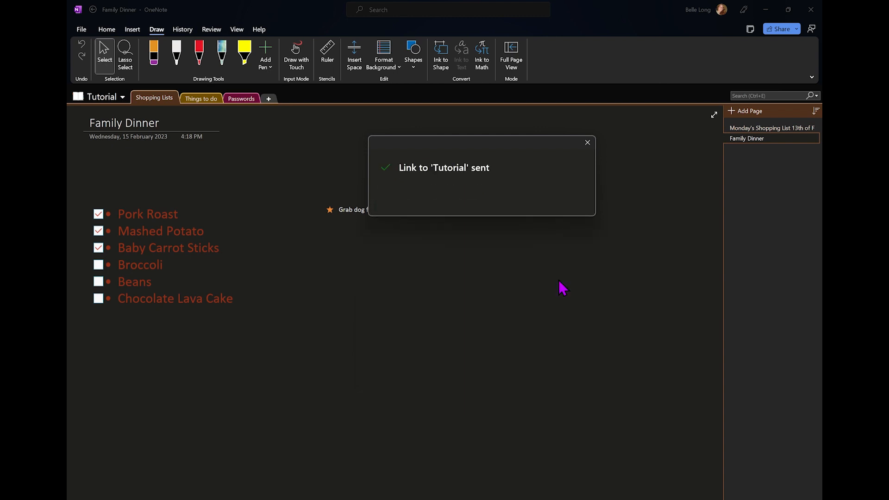
left_click(588, 142)
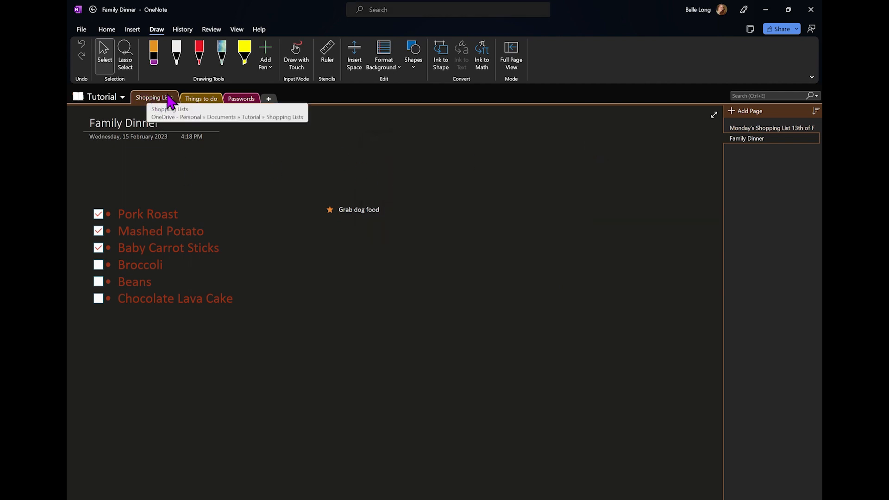
Browse the Things to do, Passwords and Shopping Lists sections in turn
left_click(203, 99)
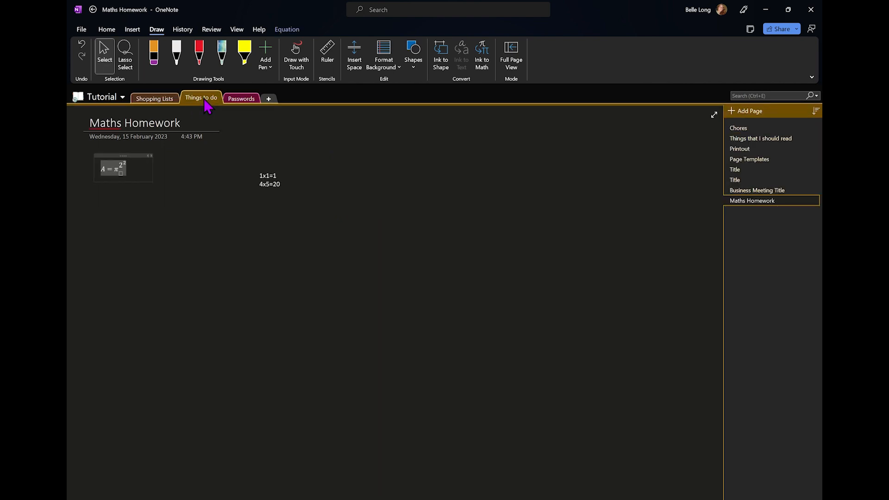
left_click(240, 98)
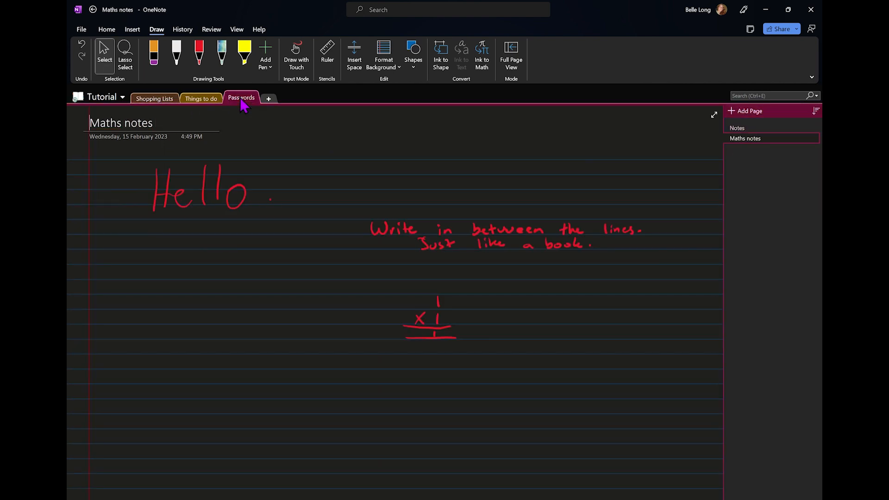
left_click(153, 103)
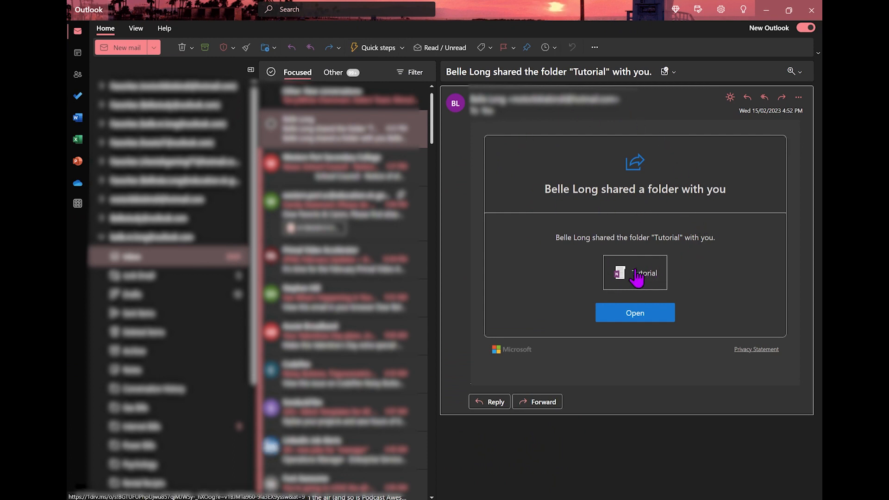
Open the shared Tutorial notebook using the email's Open button
left_click(639, 324)
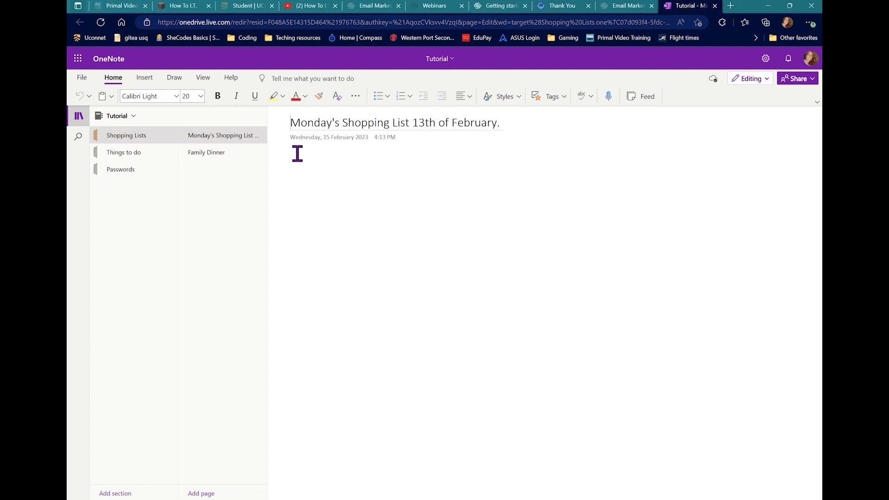
On the web Family Dinner page, type 'grab these after work' beside the checklist
left_click(247, 159)
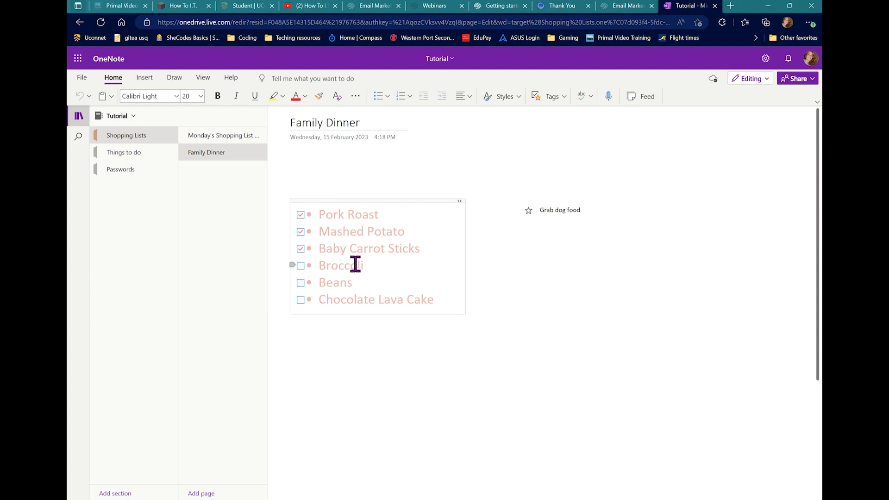
left_click(451, 300)
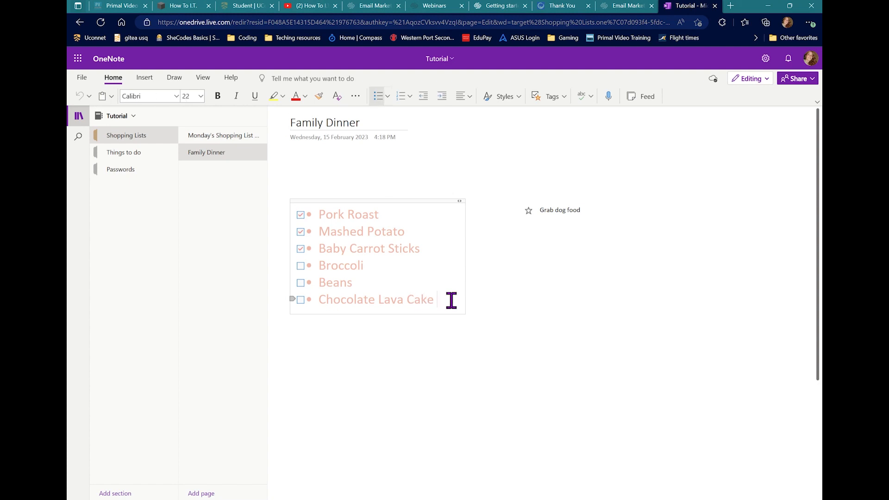
left_click(493, 303)
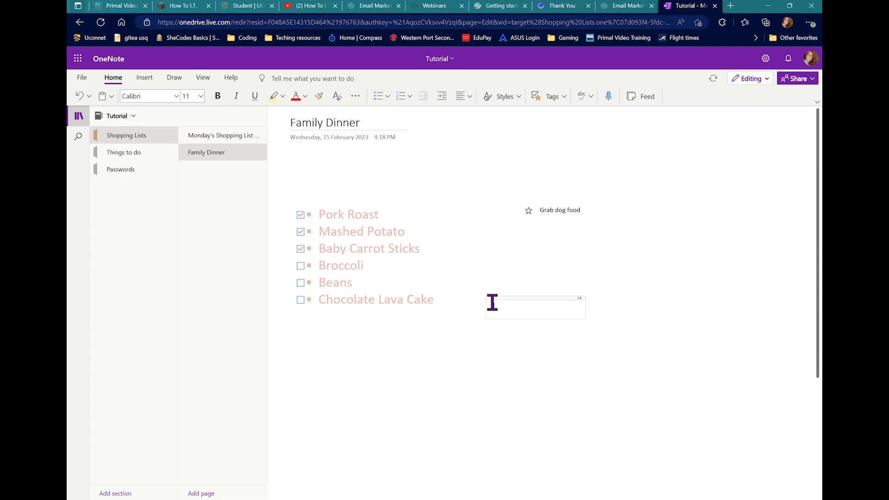
type("grab these after work")
left_click(492, 362)
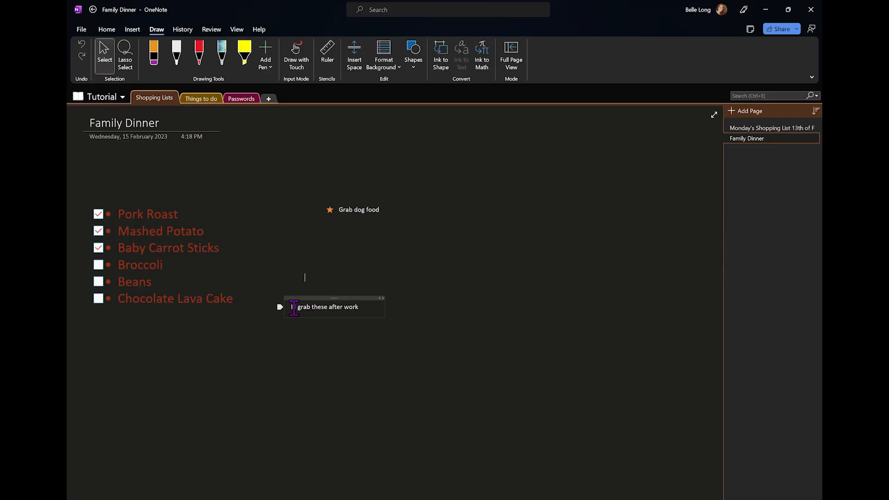
Click into the synced 'grab these after work' note on the desktop Family Dinner page
left_click(315, 309)
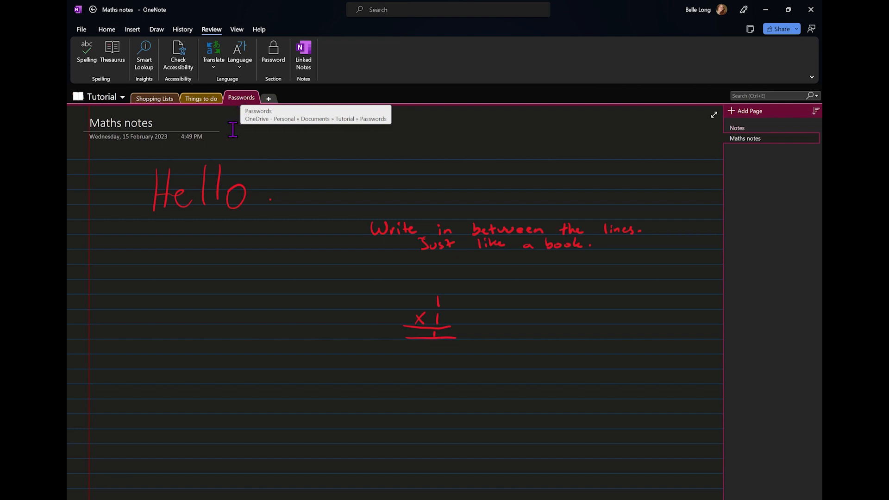
Delete the Maths notes and Notes pages, then add a new page titled 'Passwords'
right_click(759, 143)
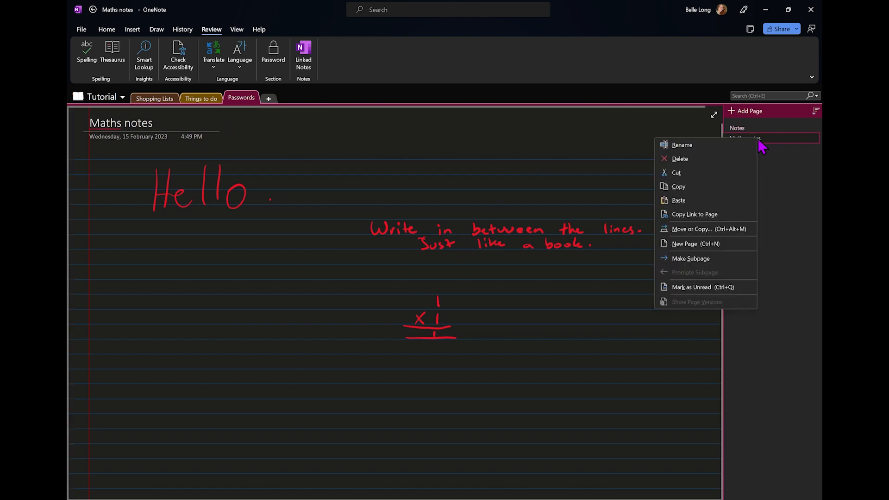
left_click(709, 159)
right_click(761, 129)
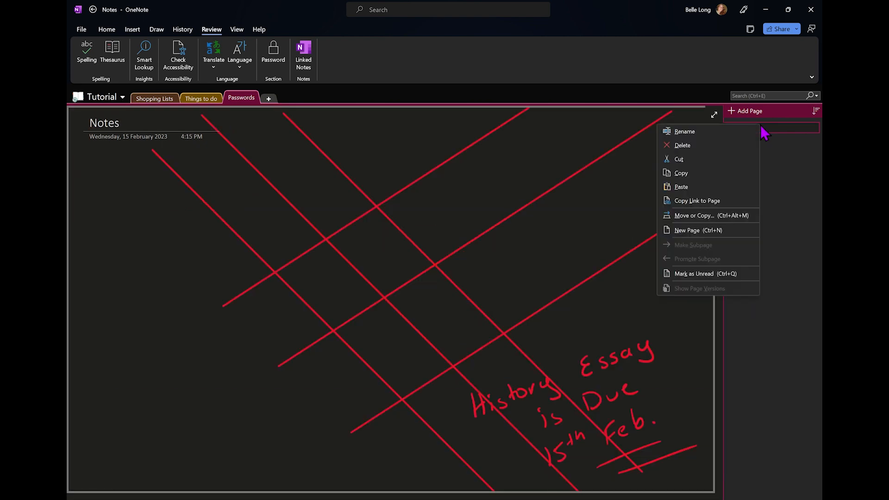
left_click(719, 144)
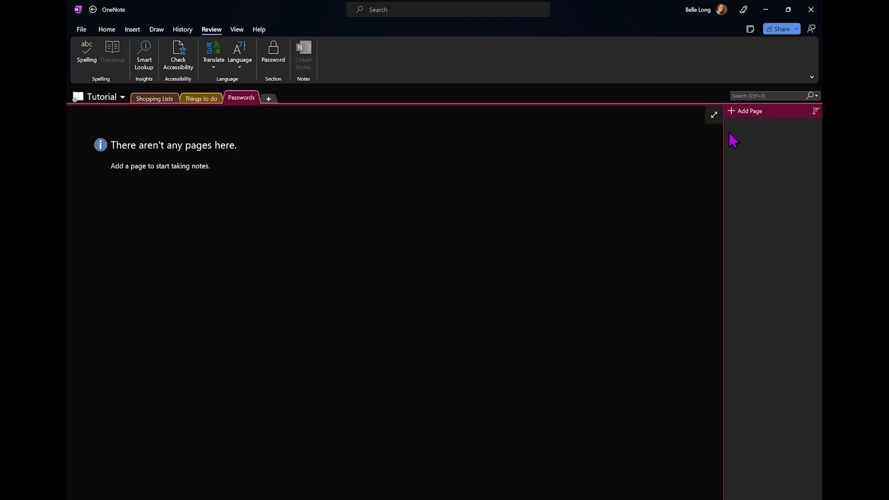
left_click(737, 116)
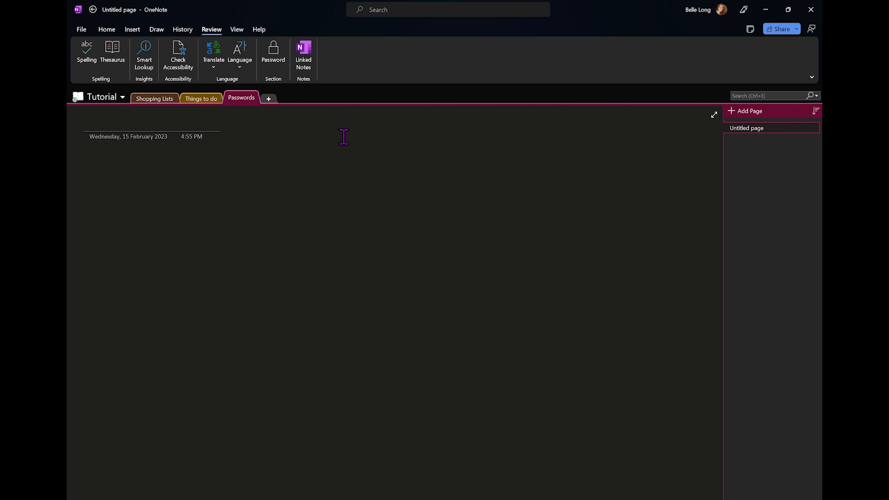
type("Pa")
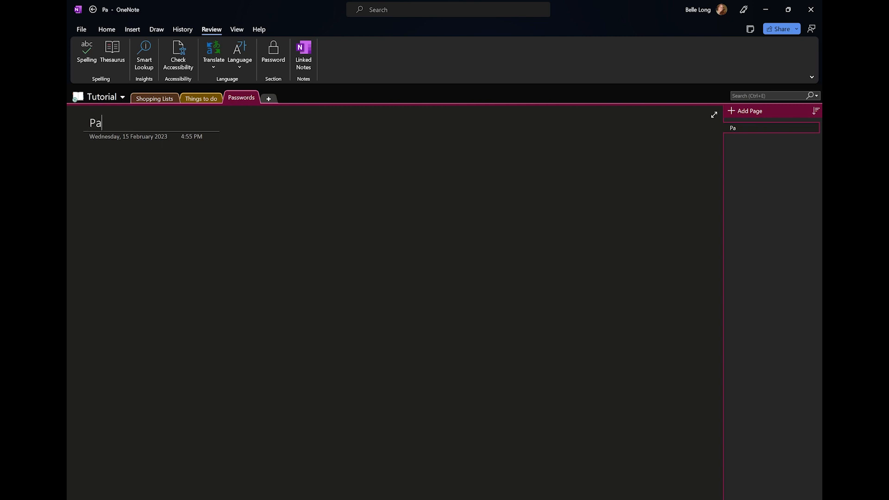
type("sswords")
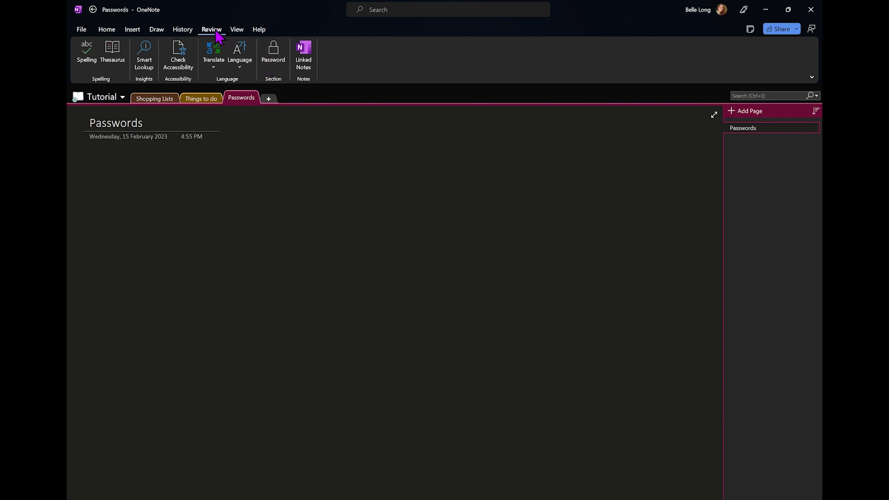
Open the Set Password dialog for the Passwords section via Review > Password
left_click(283, 68)
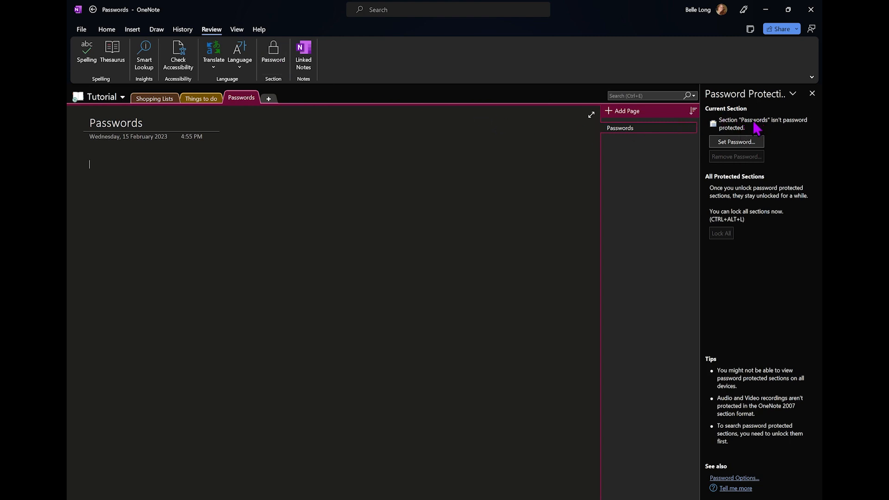
left_click(737, 146)
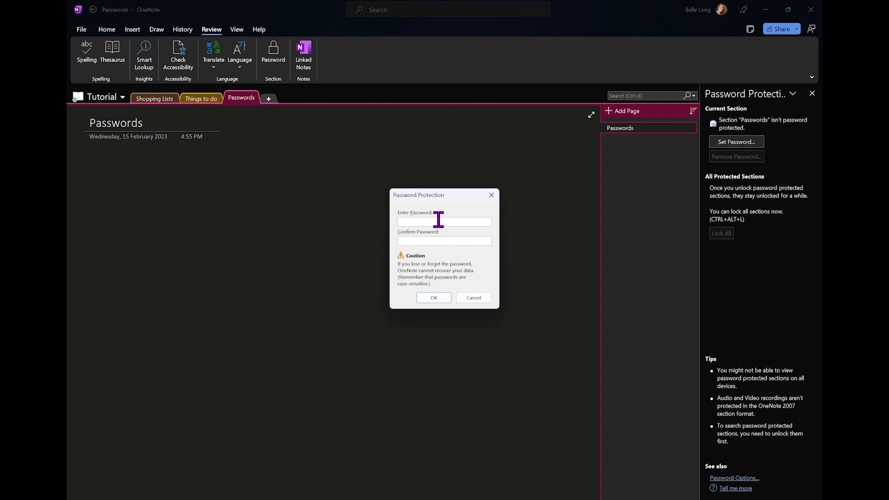
Enter and confirm a password for the Passwords section, then apply it
type("•")
left_click(441, 239)
type("••••")
left_click(434, 299)
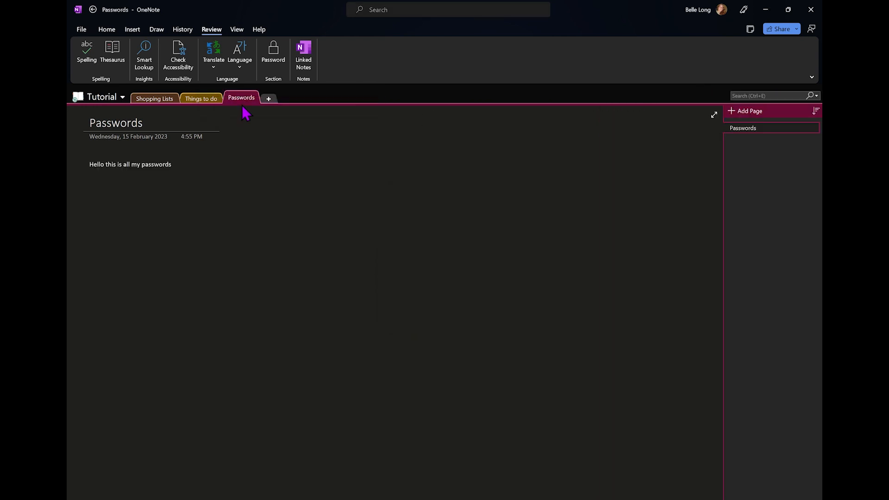
Remove the Passwords section's password using the current password, then close the Password Protection pane
left_click(272, 61)
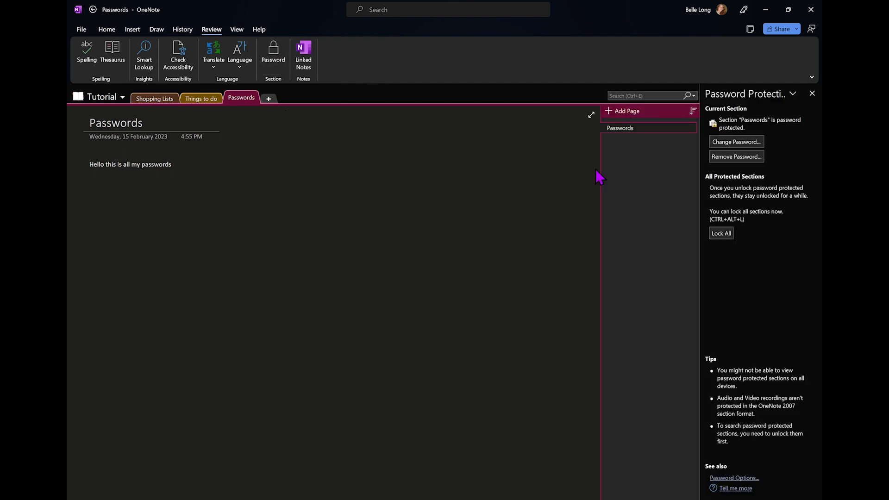
left_click(740, 157)
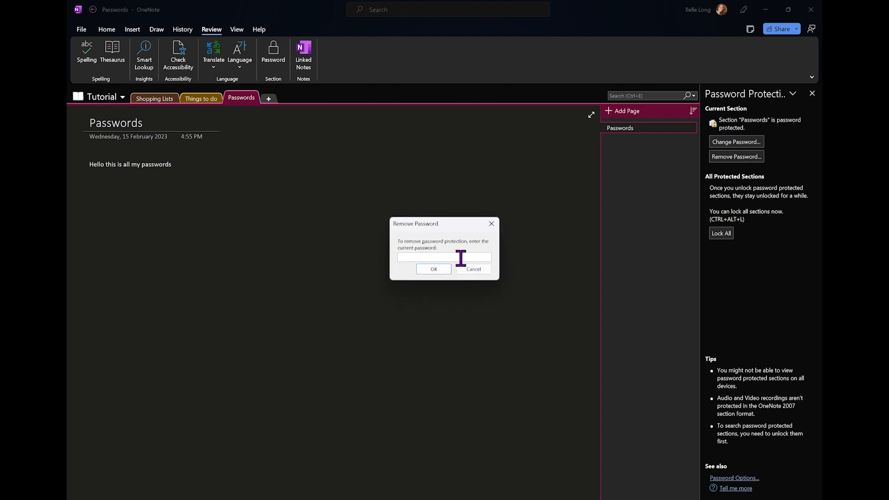
type("password")
left_click(440, 271)
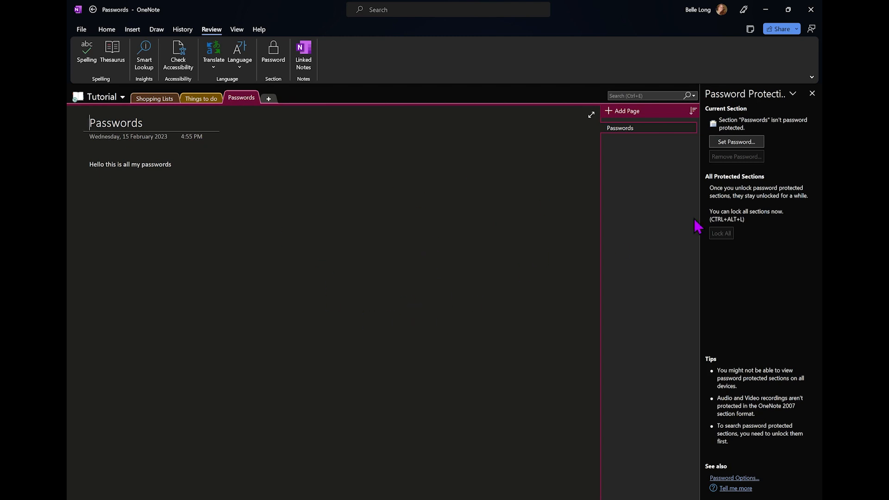
left_click(813, 93)
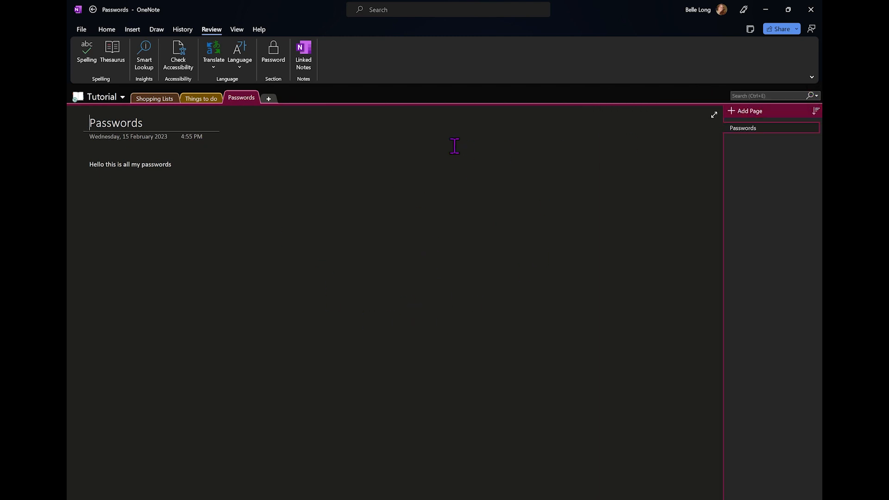
Delete the Passwords section, moving it to Deleted Notes
right_click(245, 101)
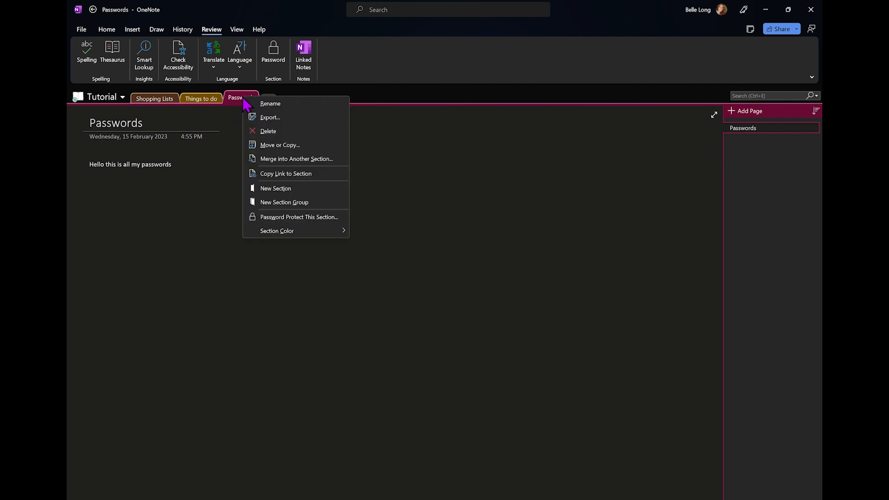
left_click(283, 135)
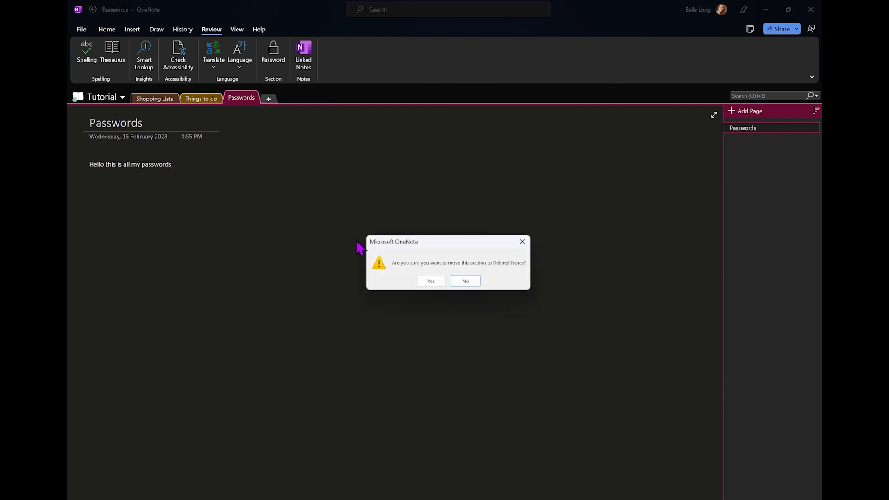
left_click(430, 281)
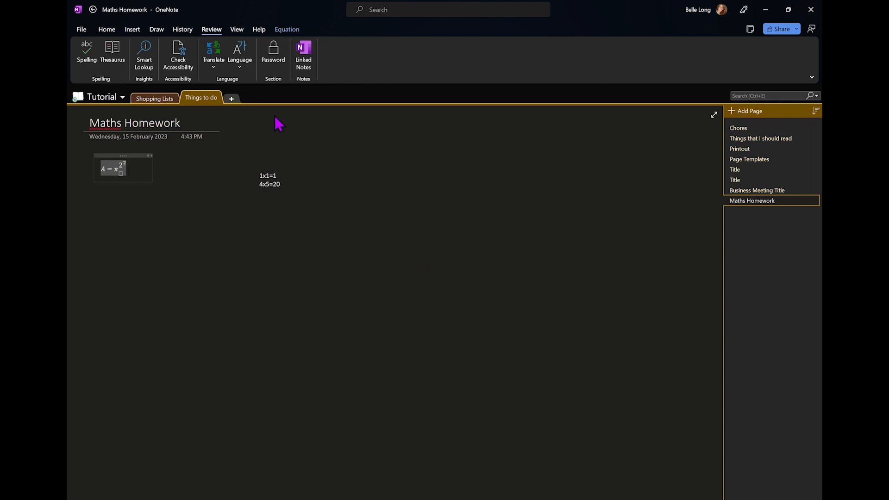
Add seven new sections, New Section 1 through New Section 7, keeping default names
left_click(231, 99)
left_click(279, 99)
left_click(325, 98)
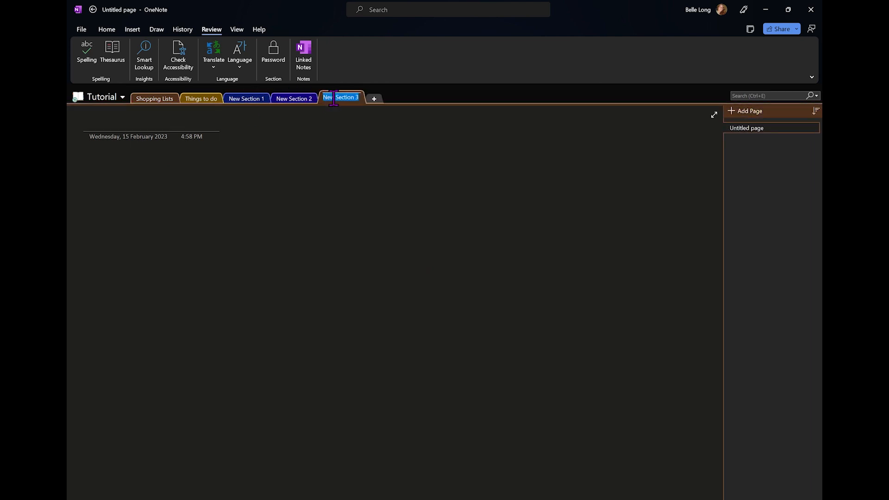
left_click(375, 98)
left_click(421, 99)
left_click(469, 99)
left_click(516, 99)
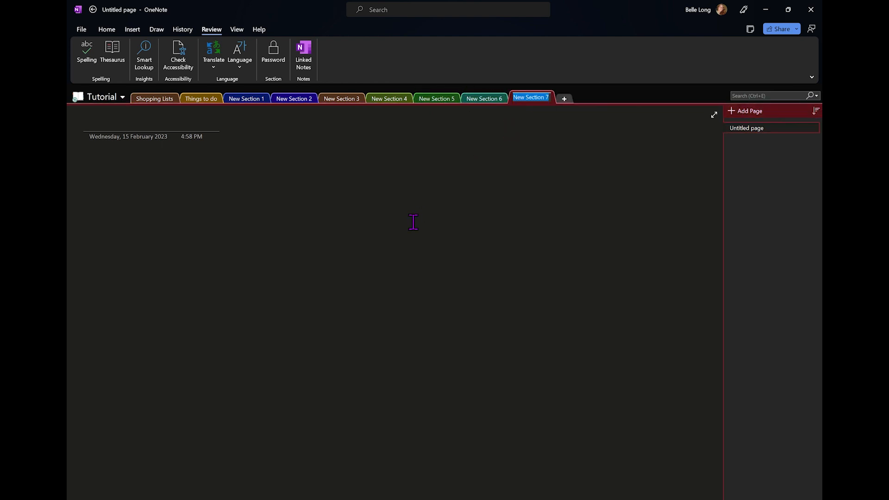
key("Return")
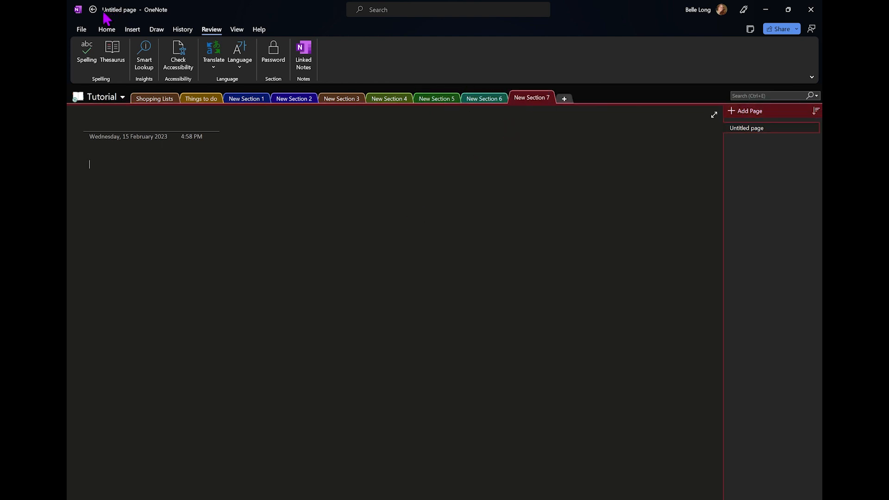
Open the Semester 1 2023 notebook from the File > Open recent notebooks list
left_click(82, 31)
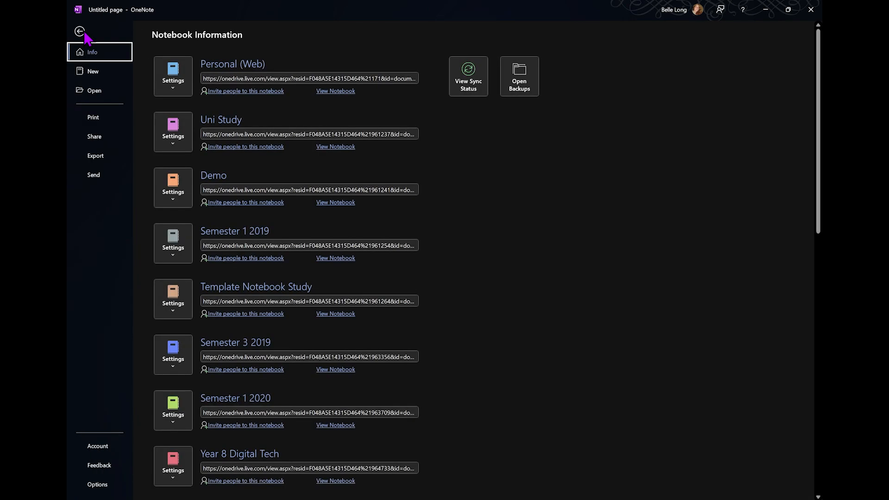
left_click(96, 90)
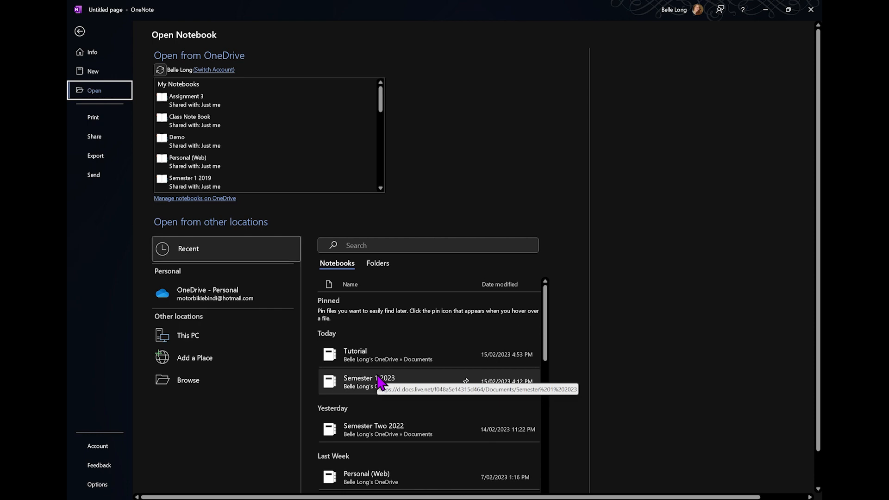
left_click(373, 385)
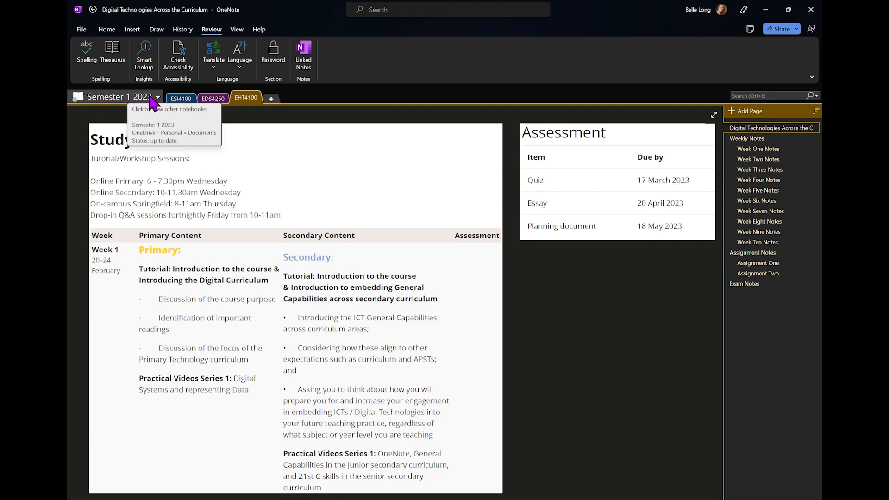
In the ESI4100 section, browse pages from O Week through Exam Notes
left_click(180, 98)
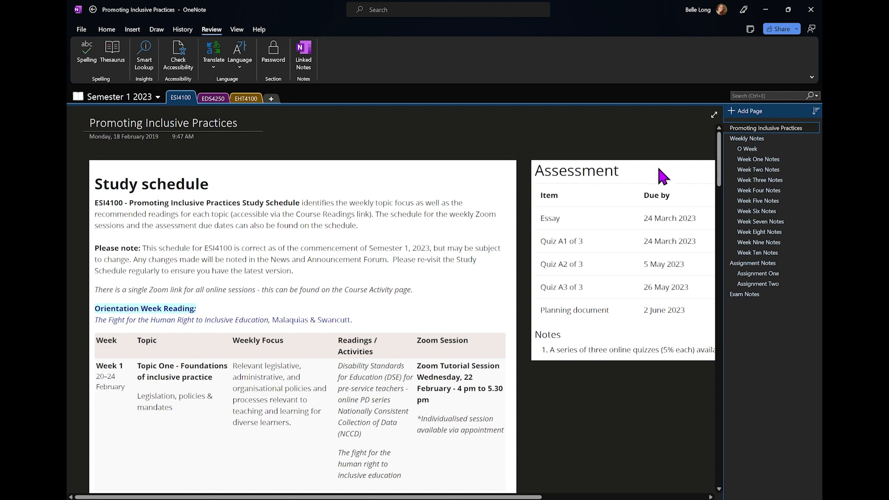
left_click(758, 149)
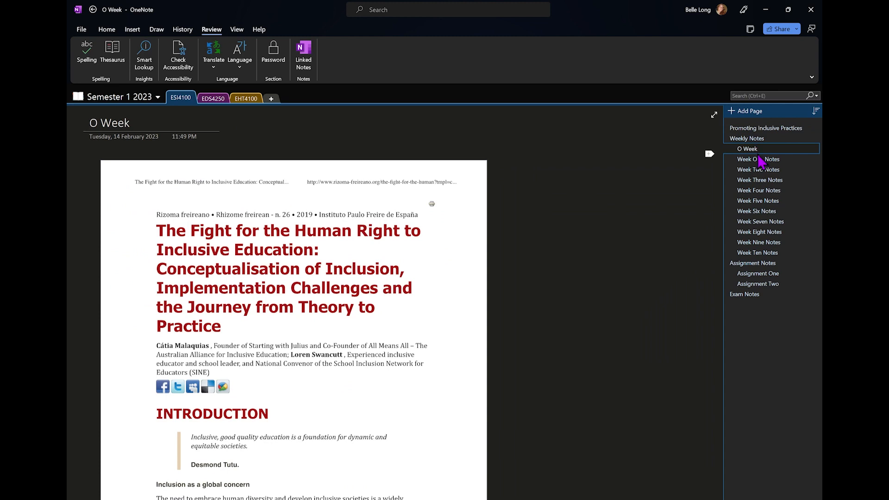
left_click(760, 161)
left_click(771, 172)
left_click(774, 184)
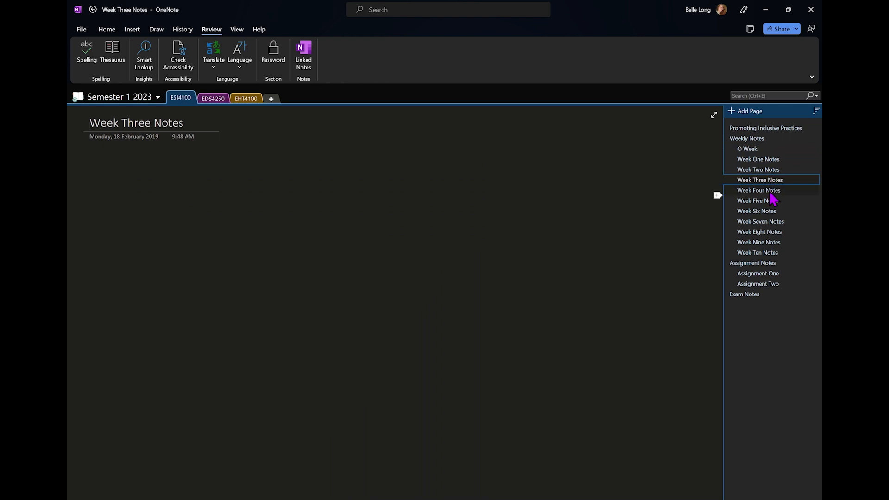
left_click(765, 263)
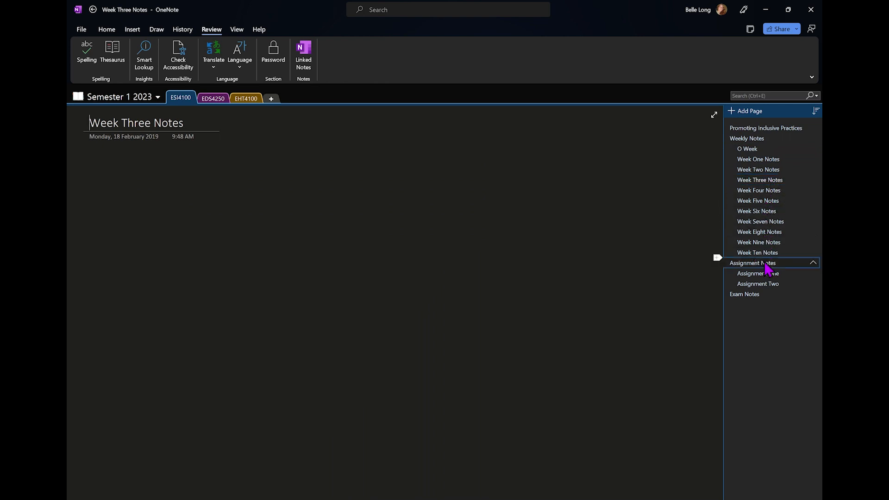
left_click(769, 274)
left_click(775, 283)
left_click(765, 297)
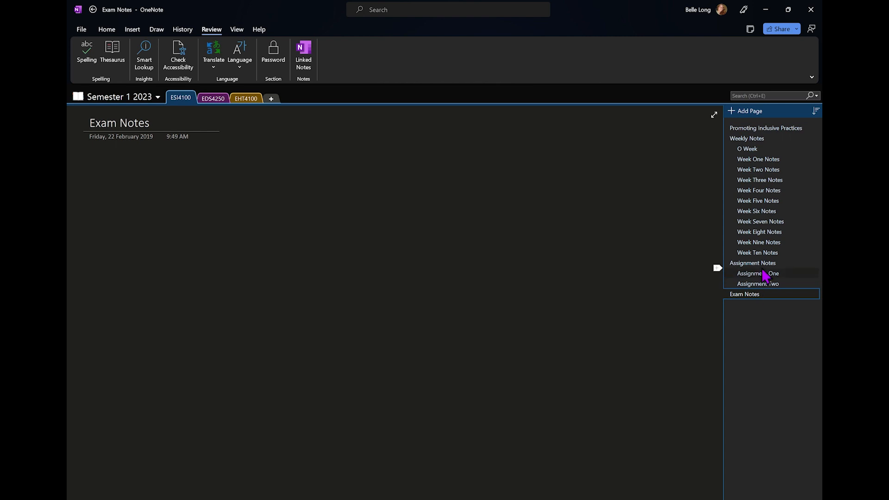
Return to Week One Notes and add a new blank Untitled page to the section
left_click(773, 129)
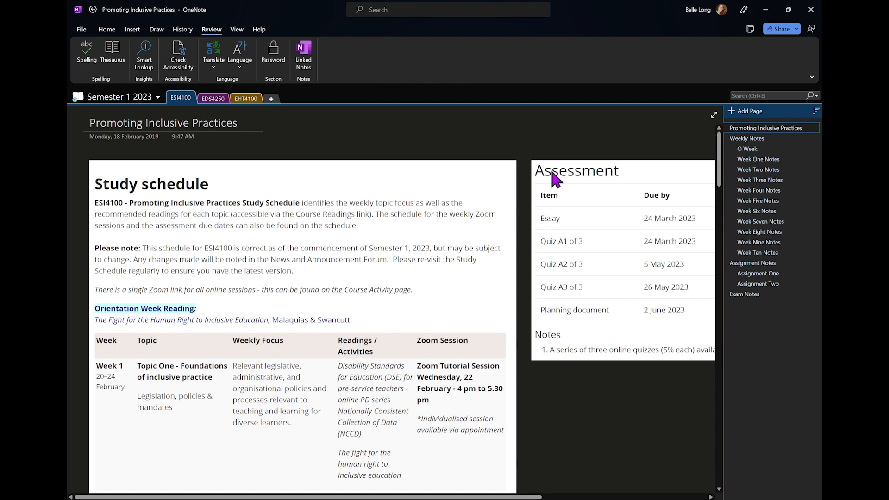
left_click(772, 160)
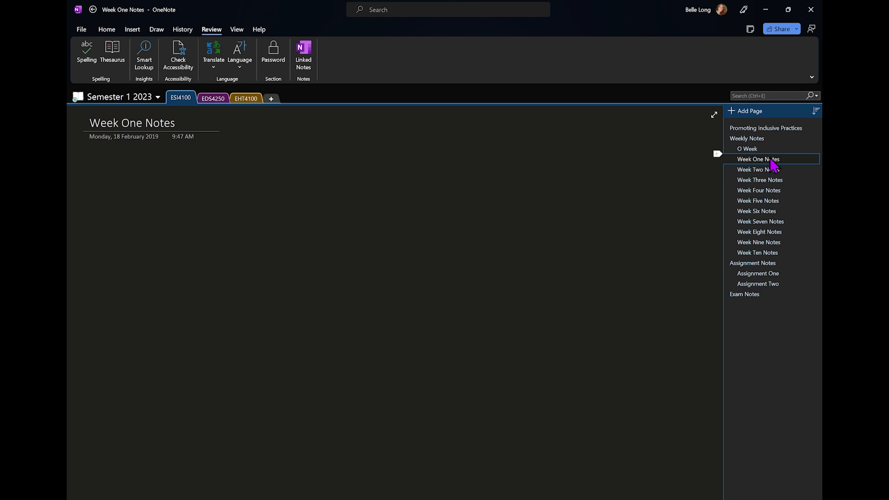
left_click(759, 161)
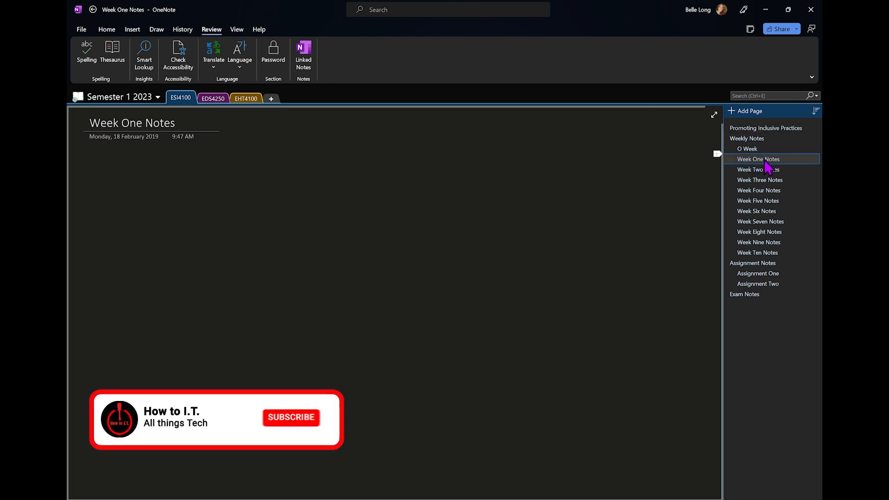
left_click(740, 112)
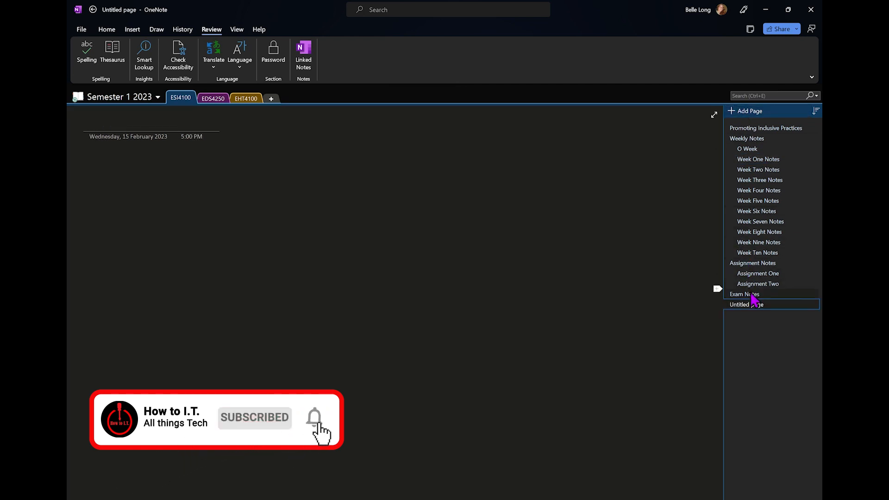
Move the new page below Week One Notes, title it 'Week One Reading', and make it a subpage
left_click_drag(757, 304, 785, 168)
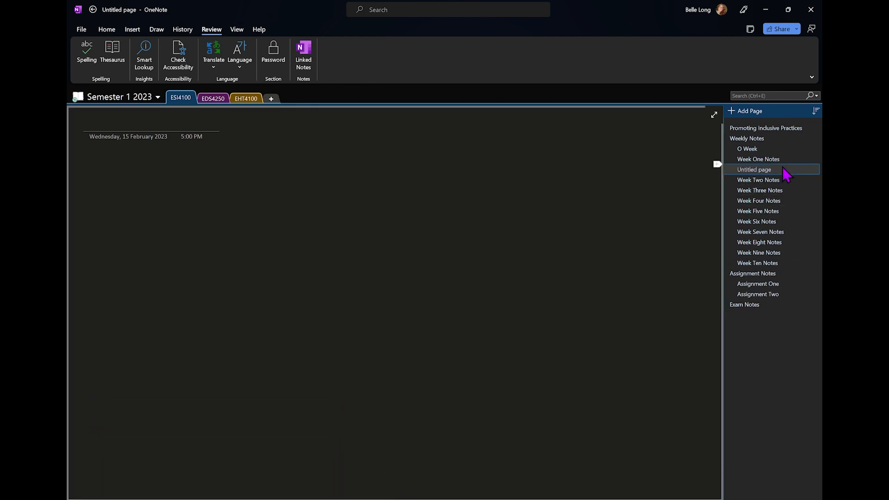
left_click(198, 128)
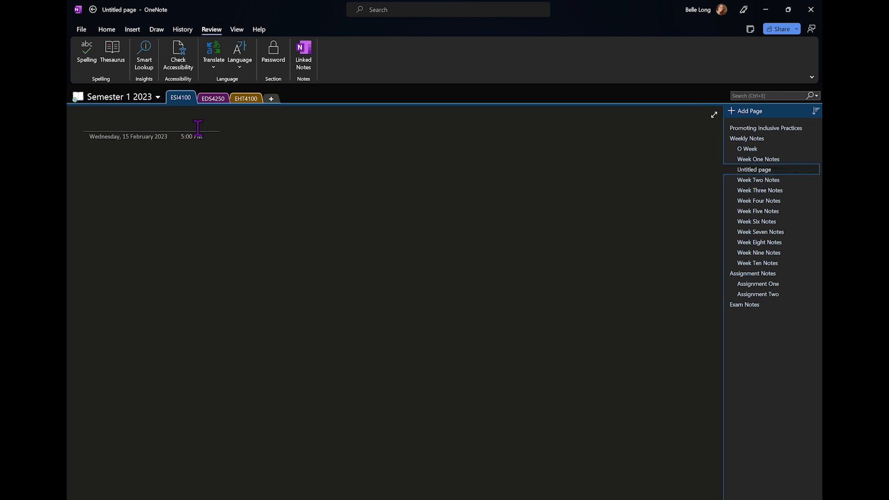
type("Week One Reading")
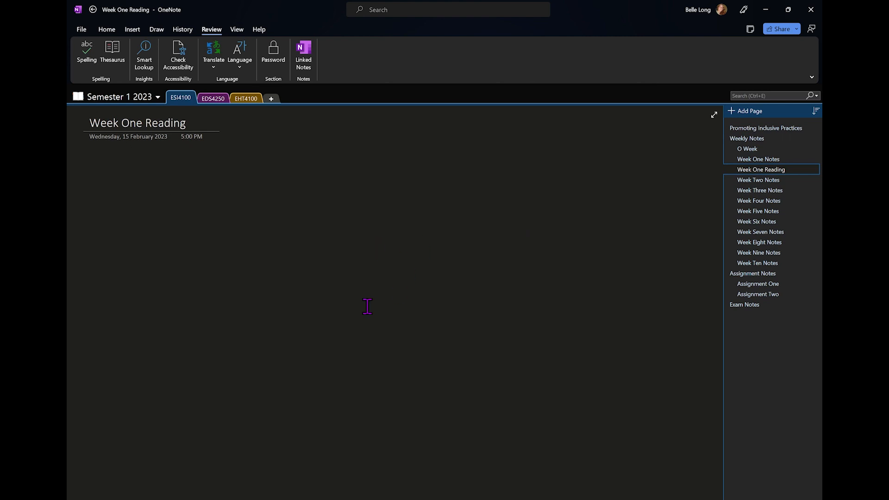
right_click(768, 176)
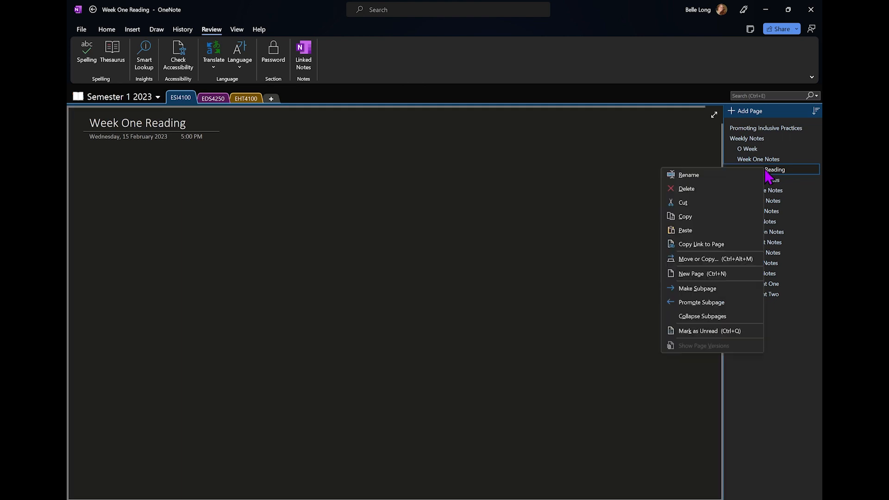
left_click(698, 289)
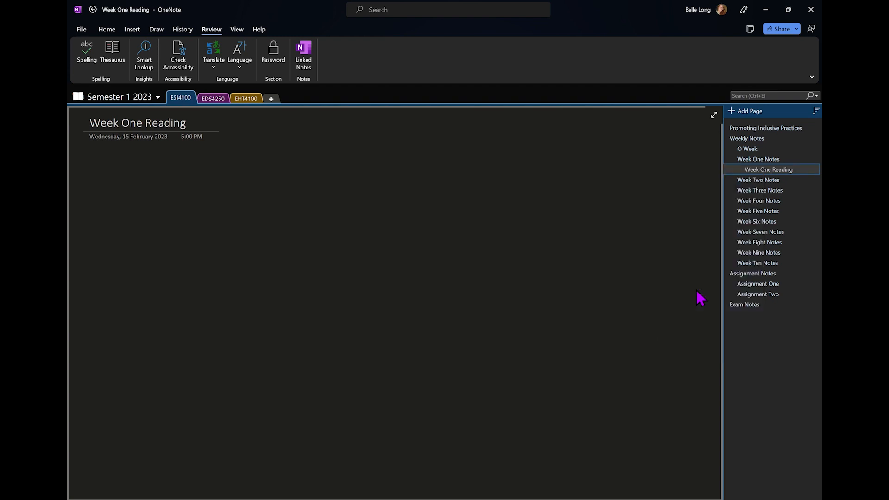
left_click(769, 181)
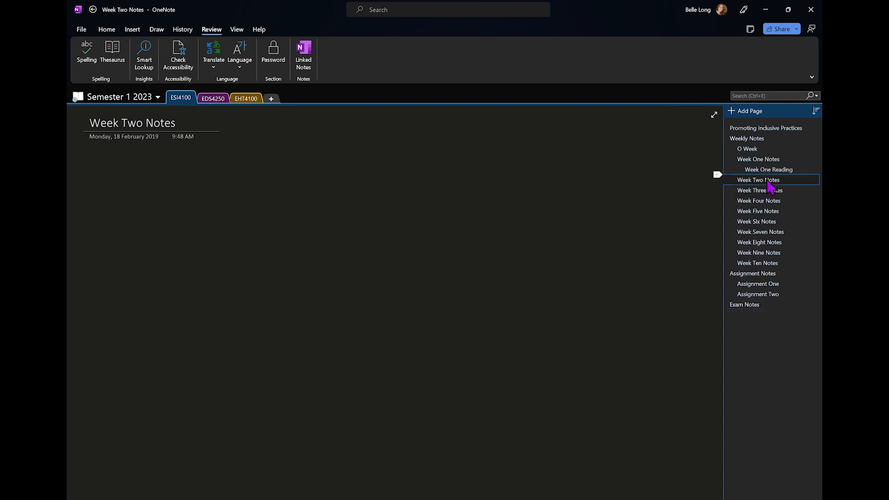